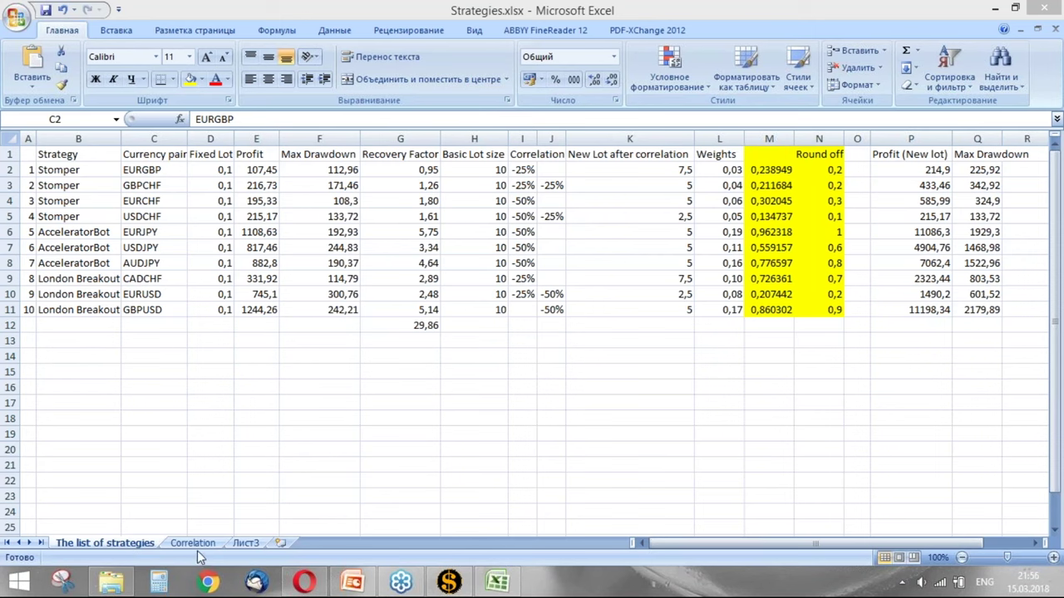
Step: Select the four Stomper currency pairs, EURGBP through USDCHF, in the list of strategies
click(158, 170)
drag(158, 169, 164, 220)
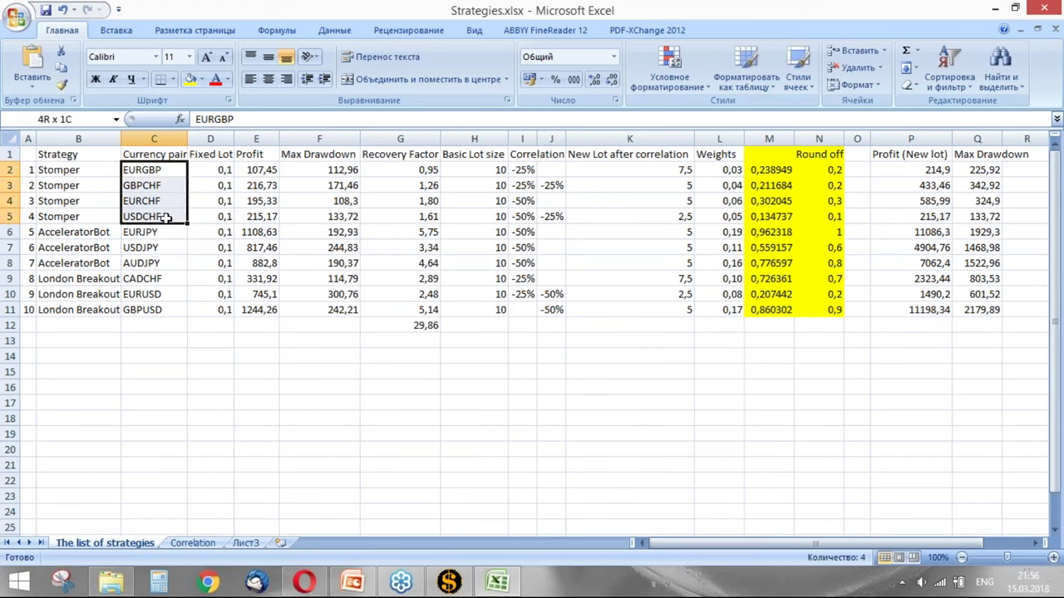
click(210, 402)
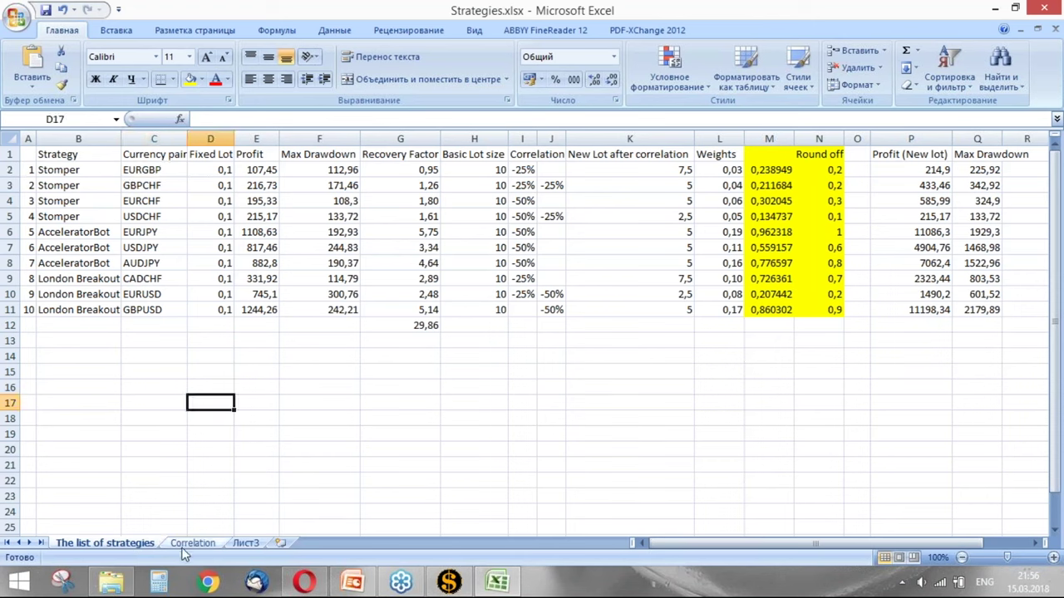
drag(148, 170, 158, 217)
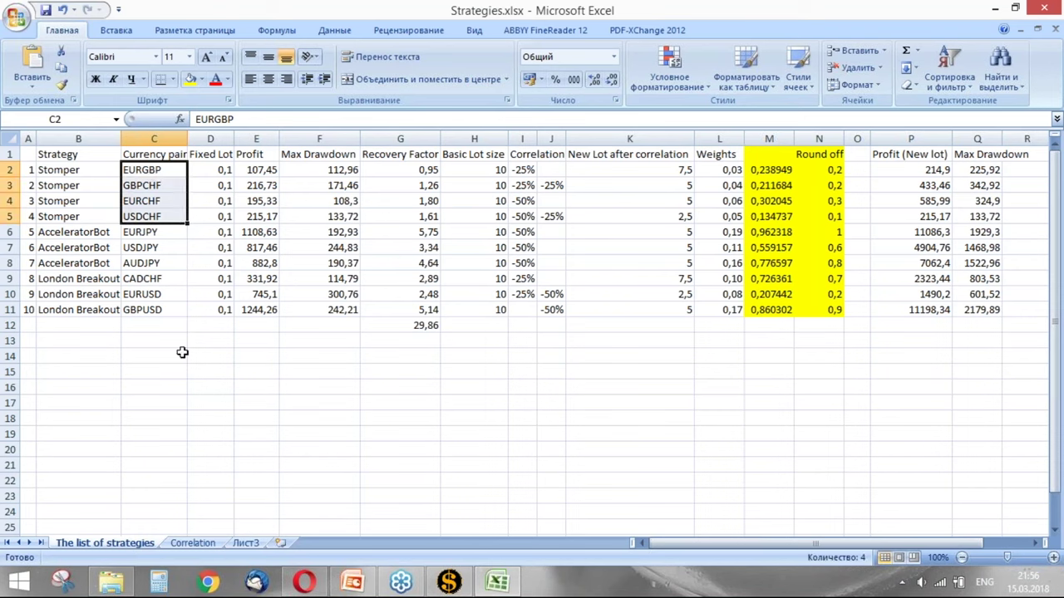
Step: On the Correlation sheet, compare EURGBP with EURCHF, GBPCHF and USDCHF, and fill the EURGBP–GBPCHF cell yellow
click(190, 544)
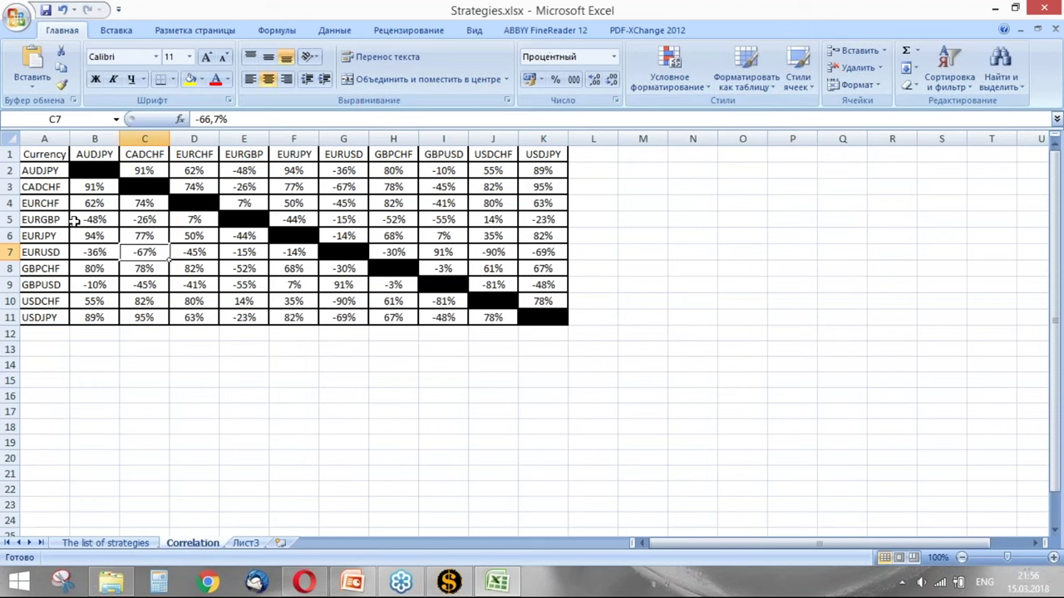
click(11, 220)
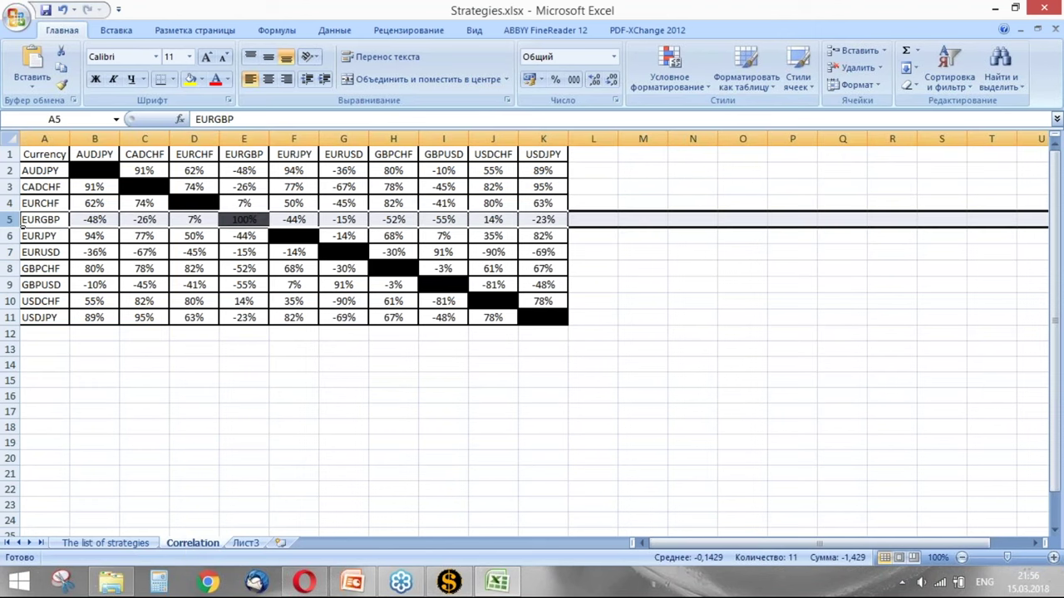
ctrl+click(194, 138)
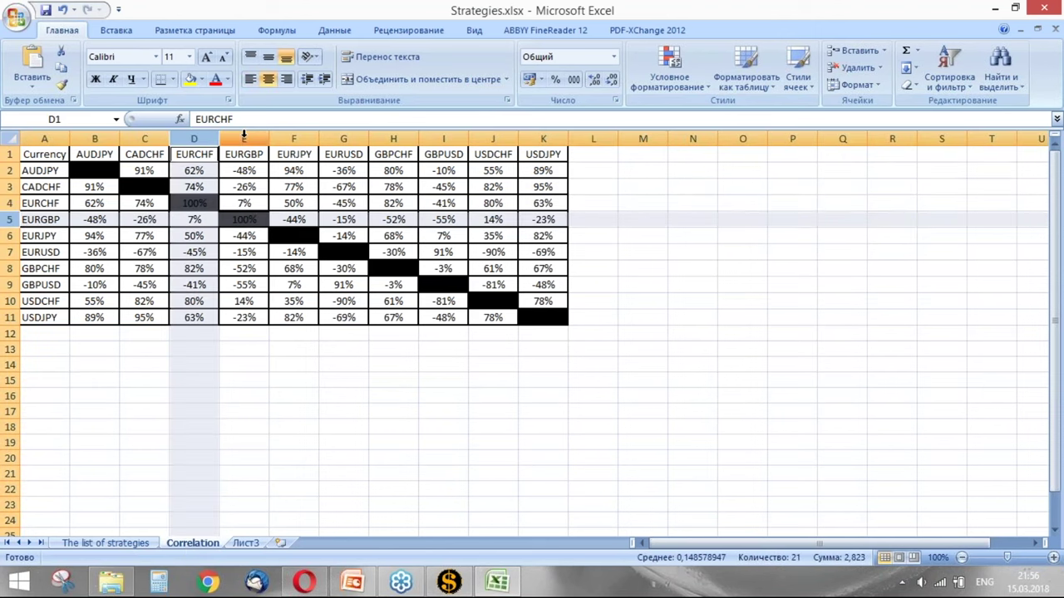
ctrl+click(405, 139)
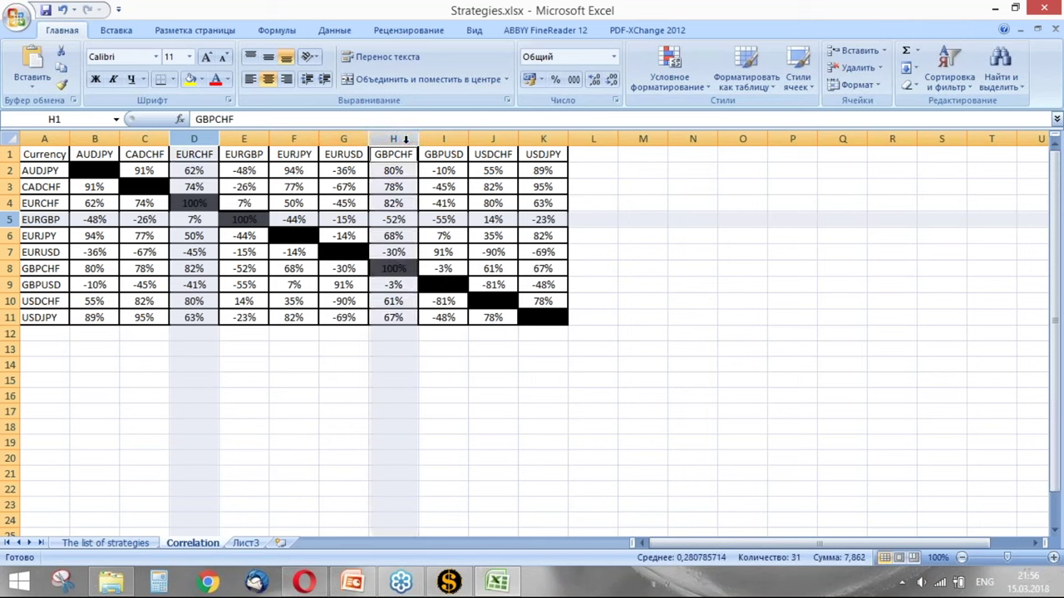
ctrl+click(494, 138)
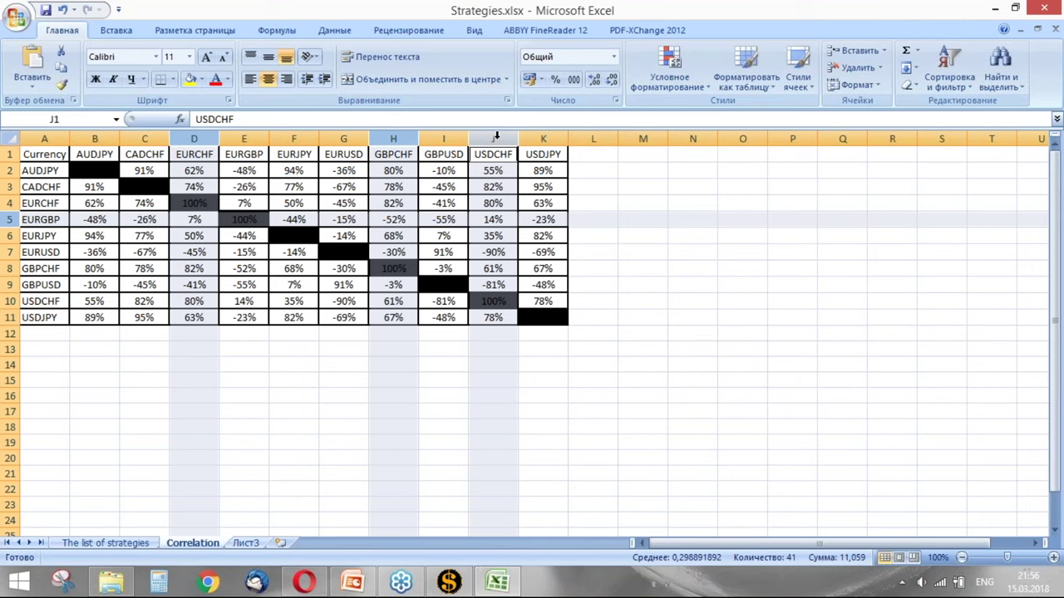
click(375, 220)
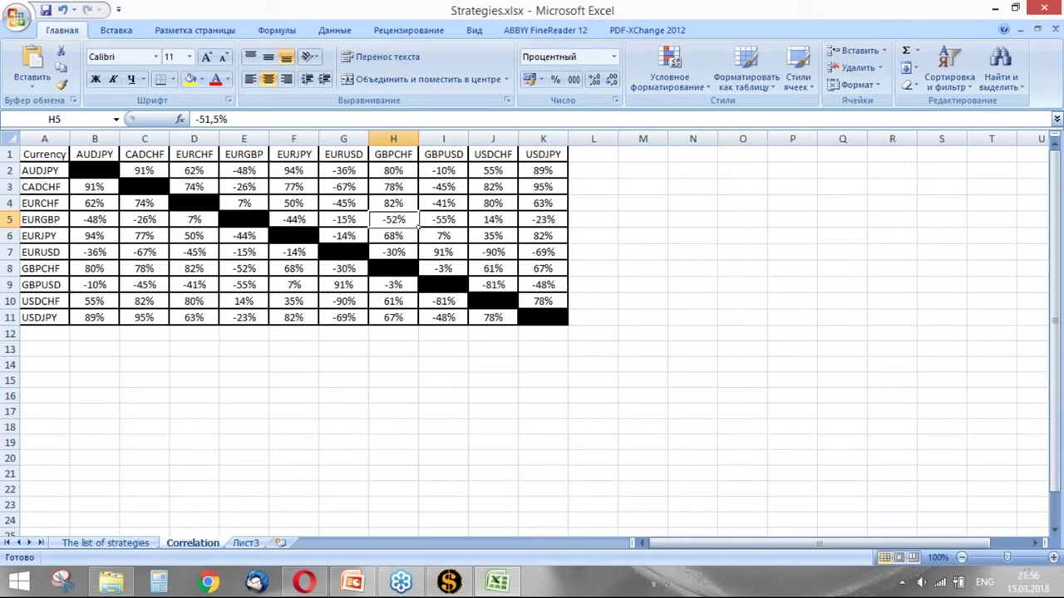
click(193, 79)
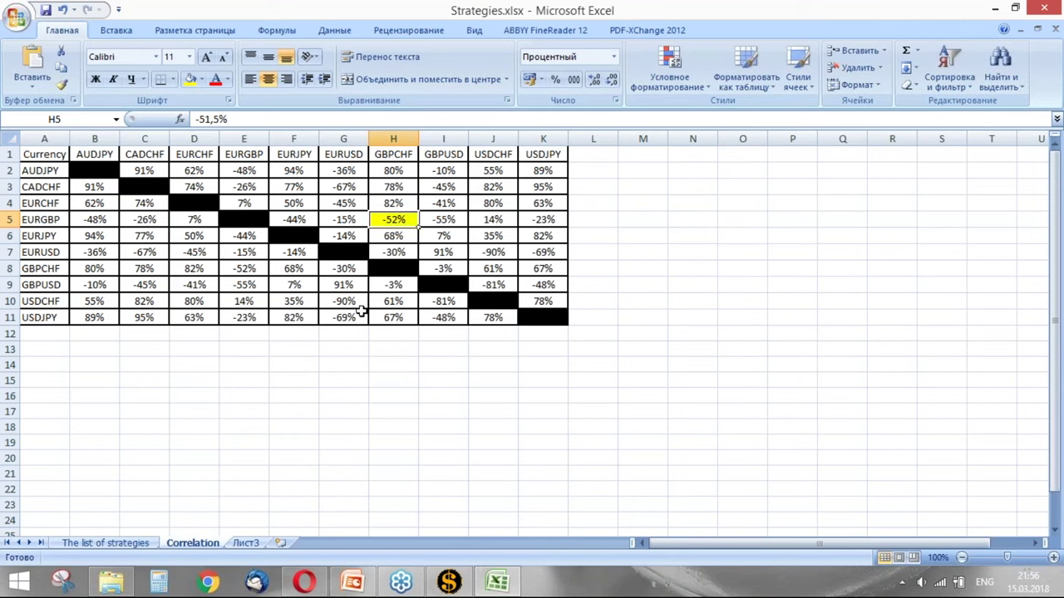
Step: Review the first correlation reductions for EURGBP and GBPCHF in the list of strategies
click(143, 545)
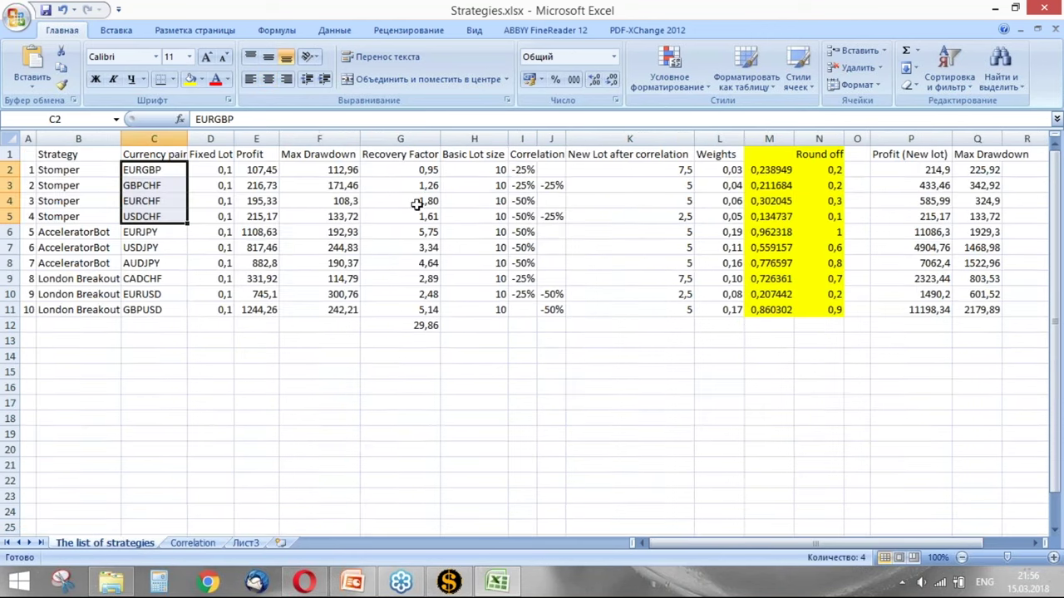
click(517, 170)
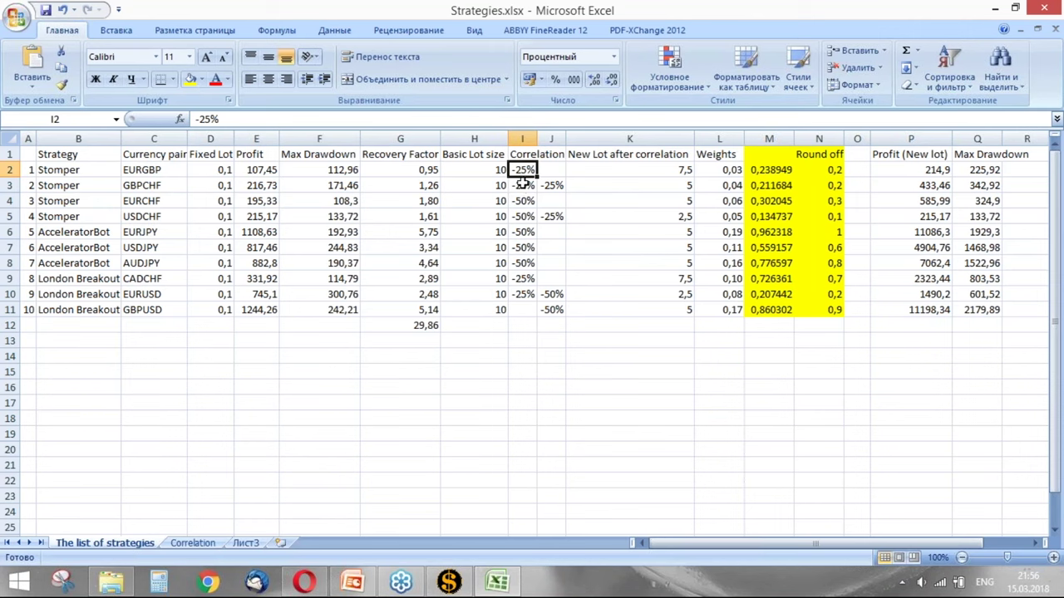
drag(522, 186, 518, 175)
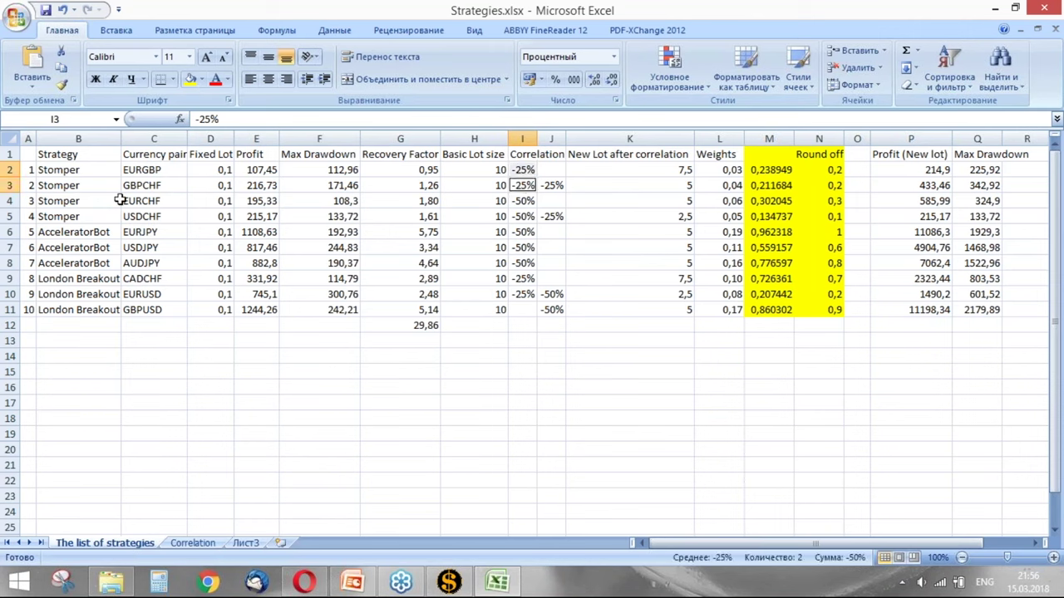
Step: Find where the EURCHF row meets the USDCHF column on the Correlation sheet and fill that cell yellow
click(162, 202)
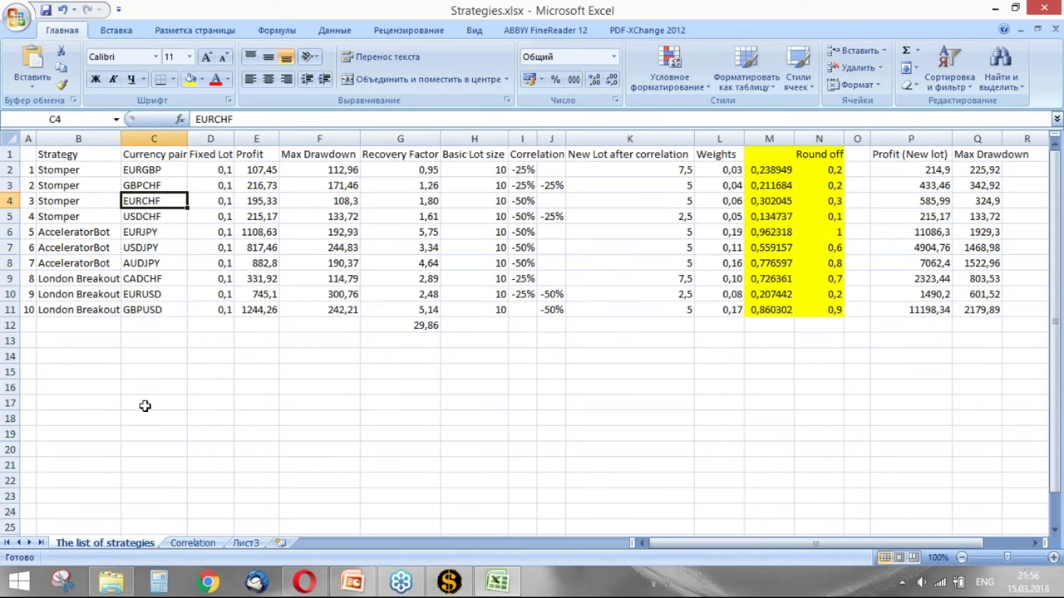
click(191, 543)
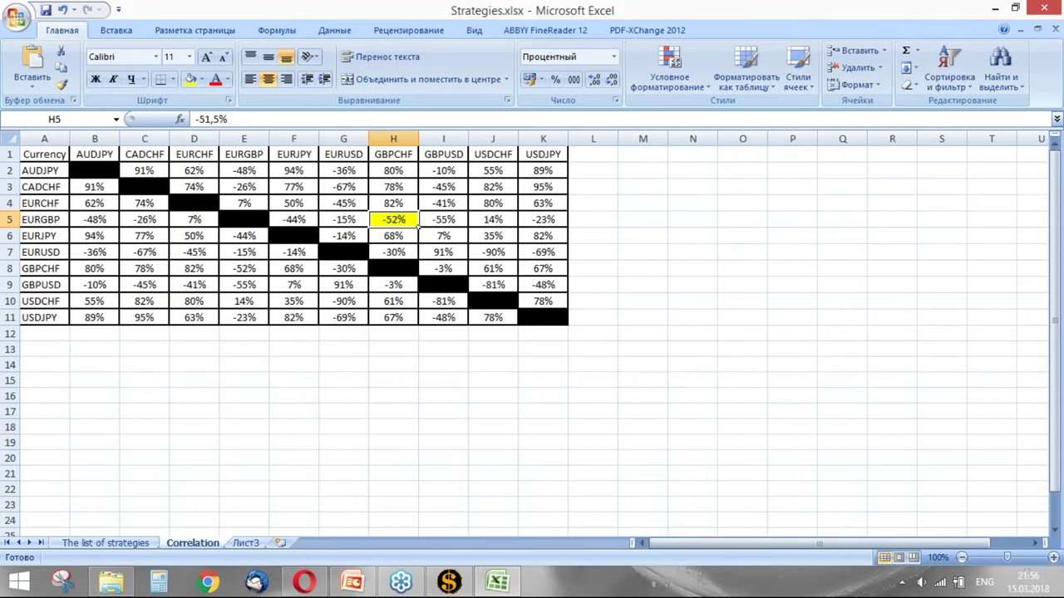
click(10, 204)
click(495, 135)
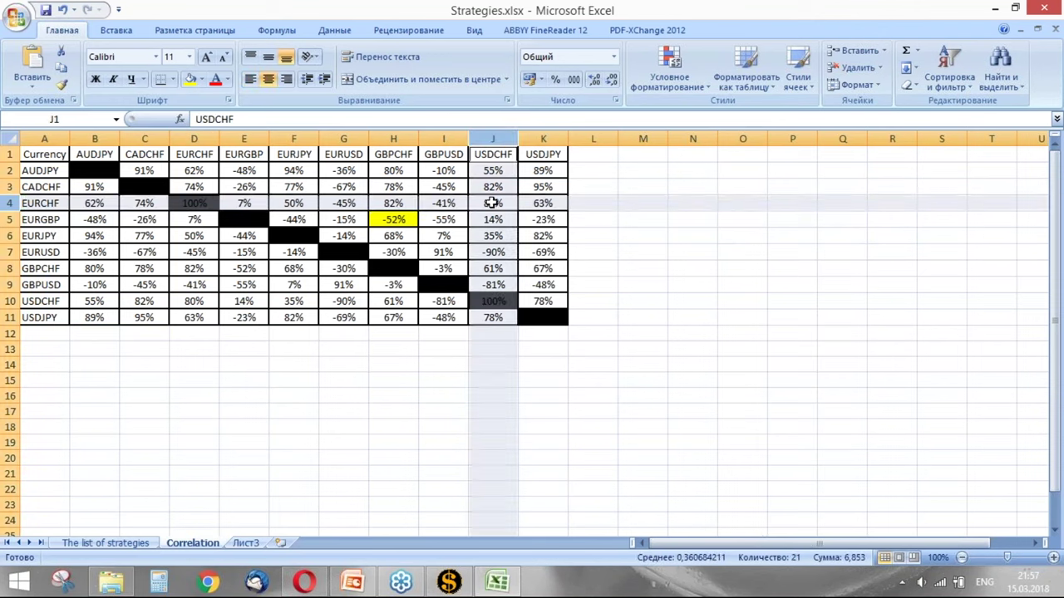
click(490, 201)
click(190, 81)
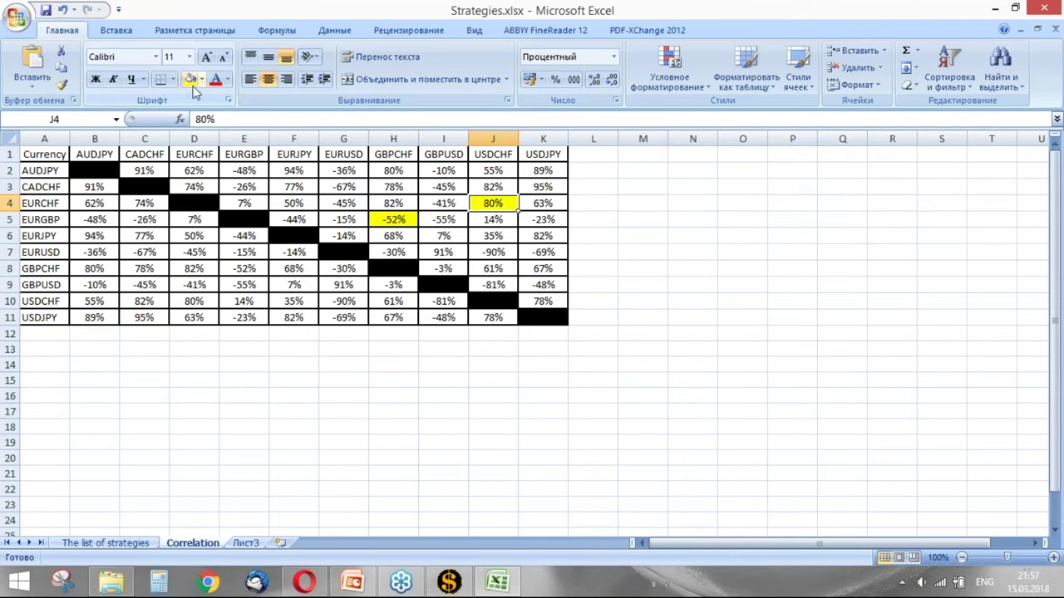
Step: Select the EURCHF and USDCHF correlation reductions in the strategy list, and show the Market Correlation Rule slide full screen in PowerPoint
click(135, 543)
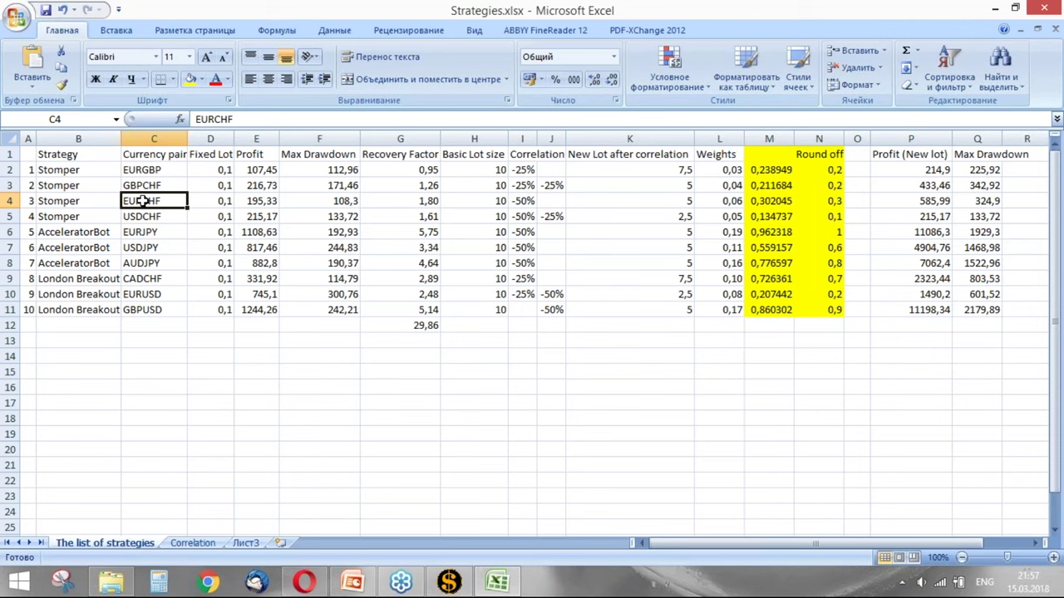
drag(519, 201, 519, 217)
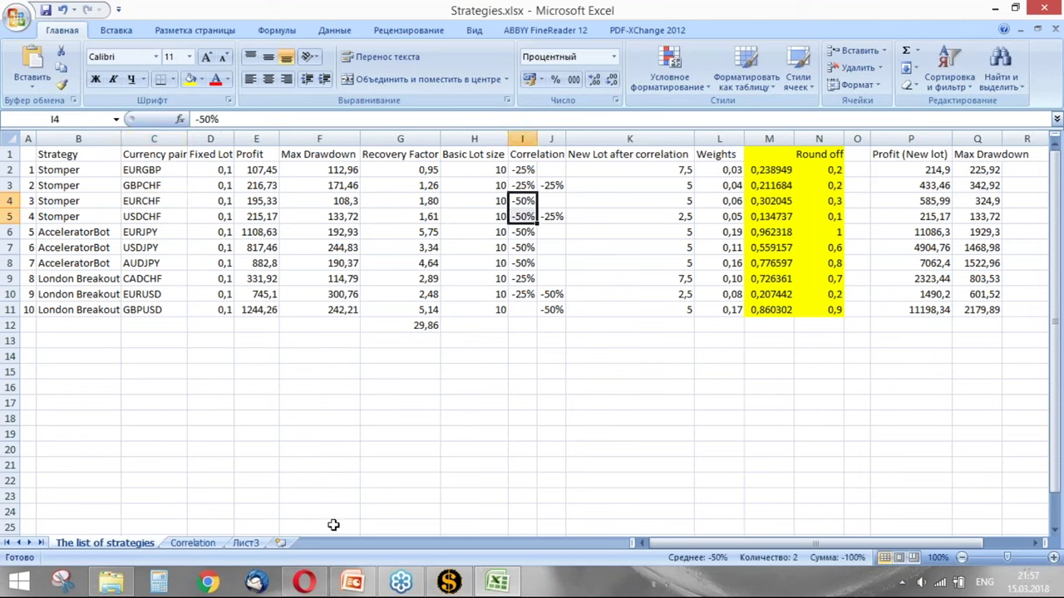
click(352, 582)
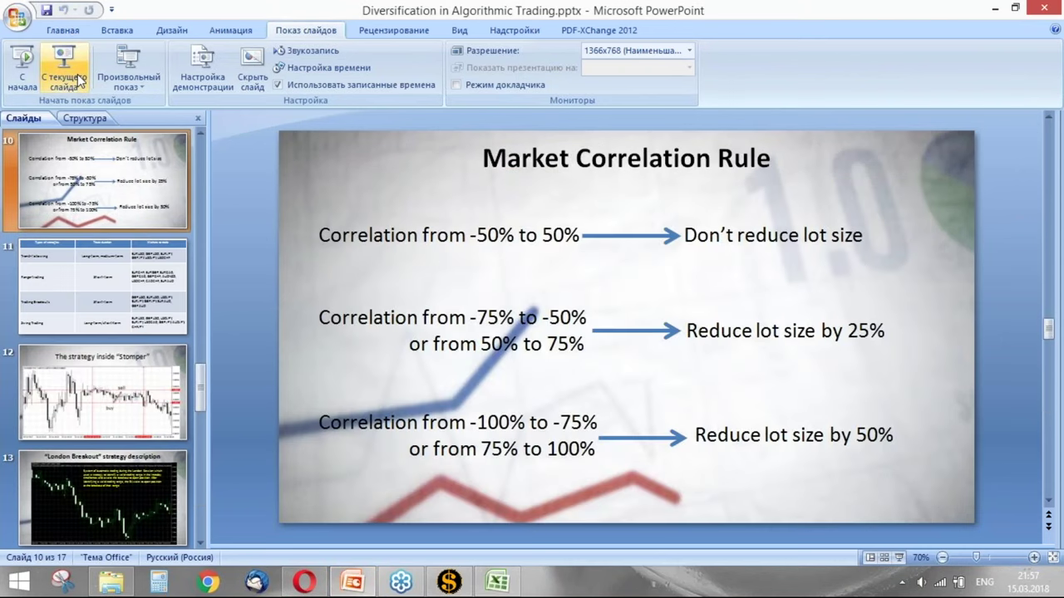
click(77, 79)
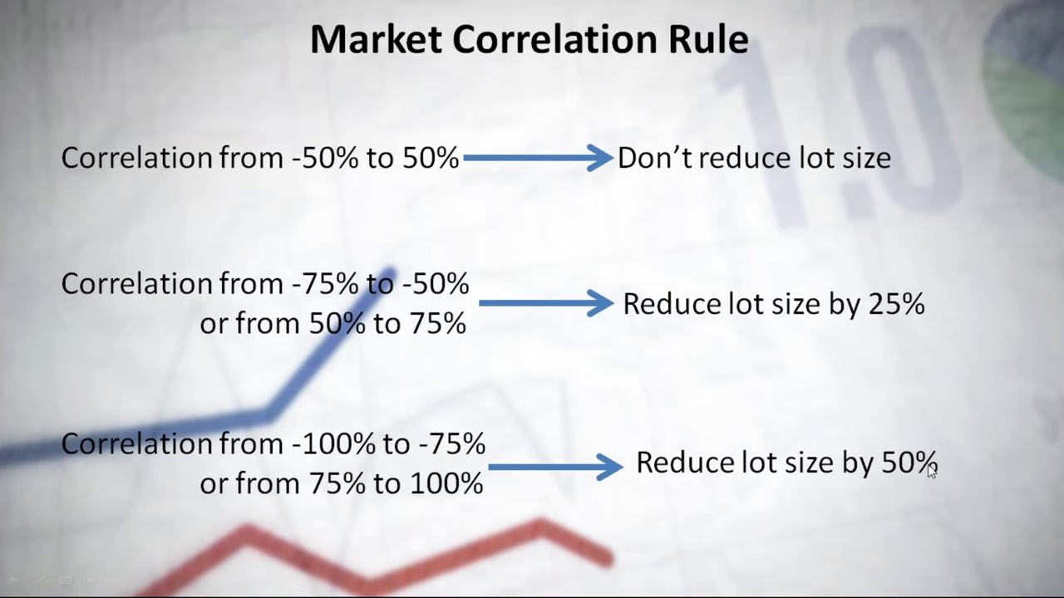
key(Escape)
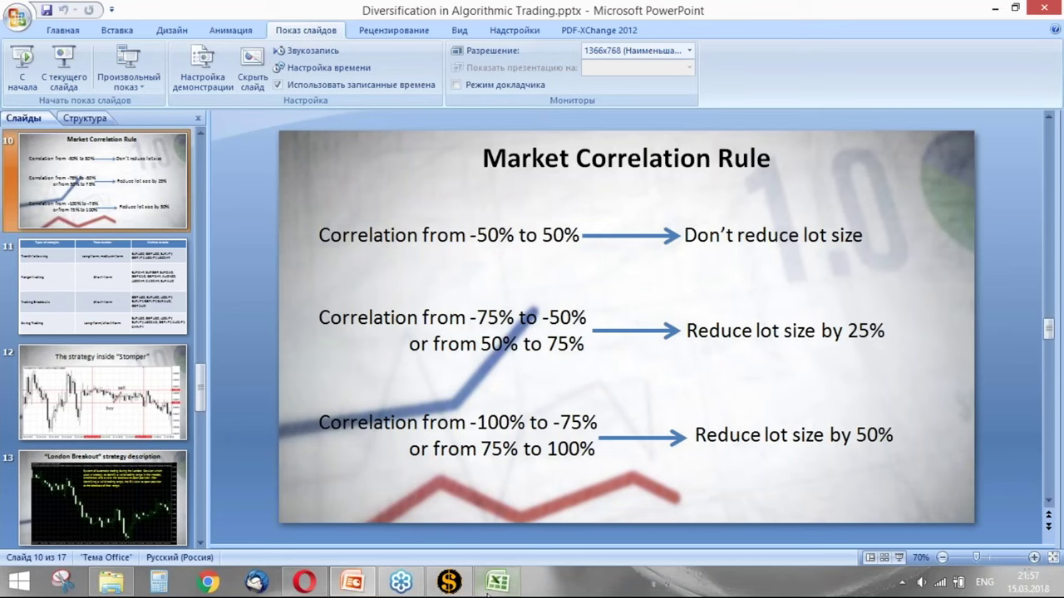
Step: Switch back to Excel and locate the GBPCHF–EURCHF correlation on the Correlation sheet
click(496, 582)
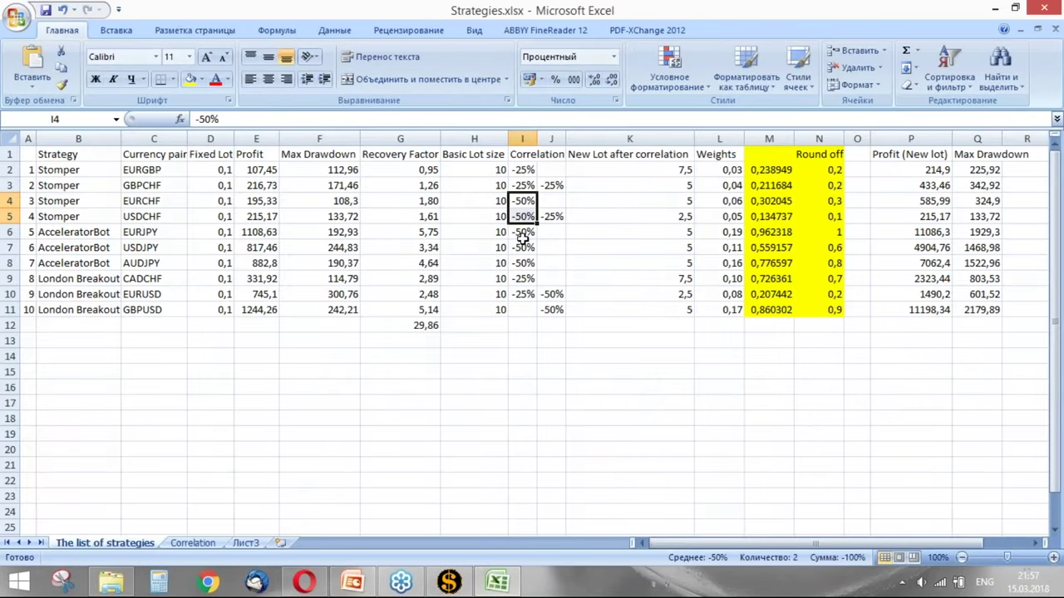
click(192, 544)
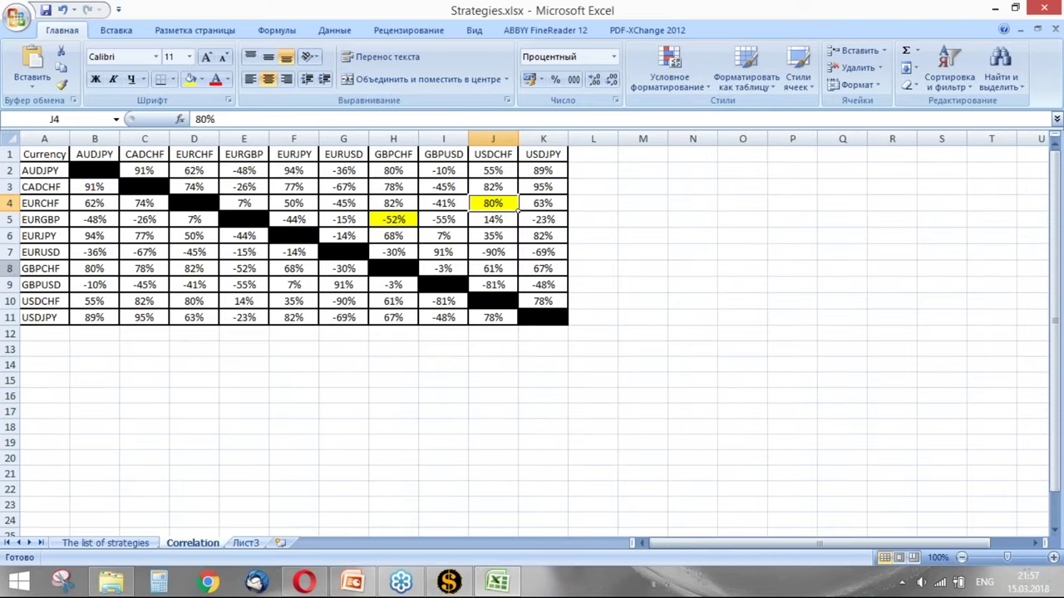
click(6, 271)
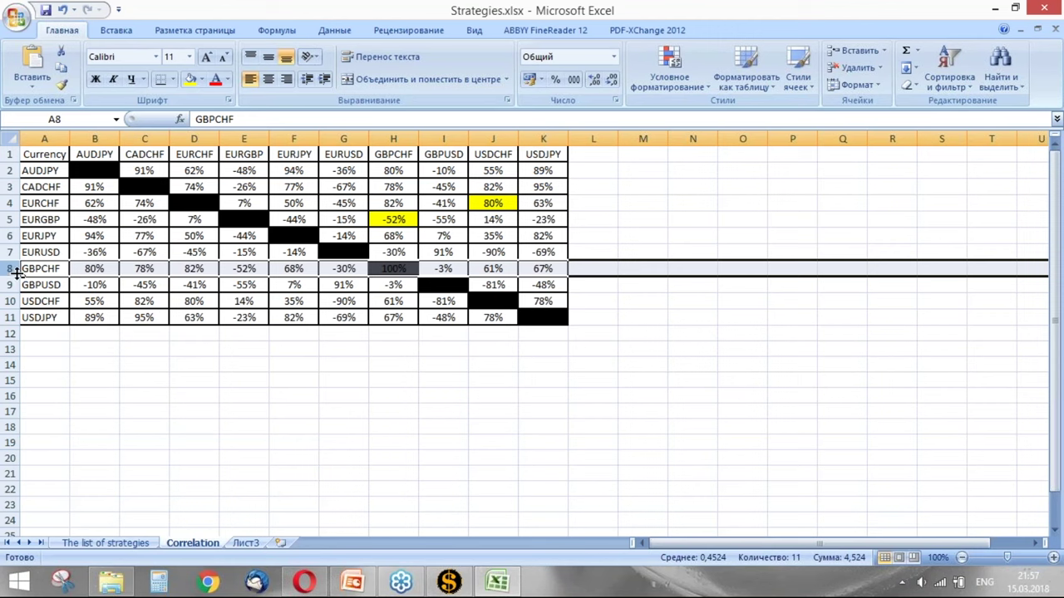
ctrl+click(195, 138)
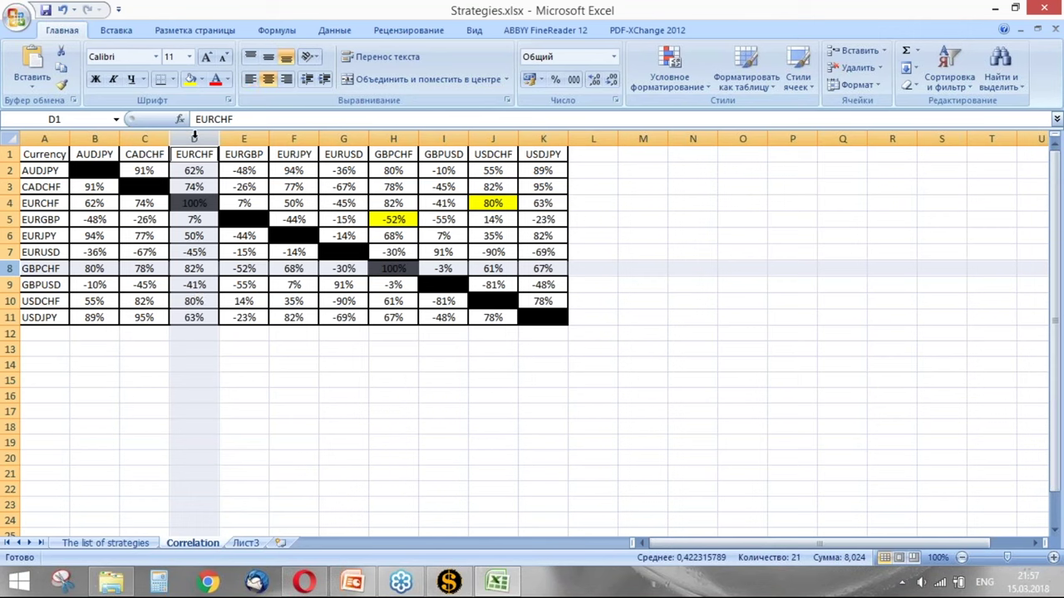
click(193, 268)
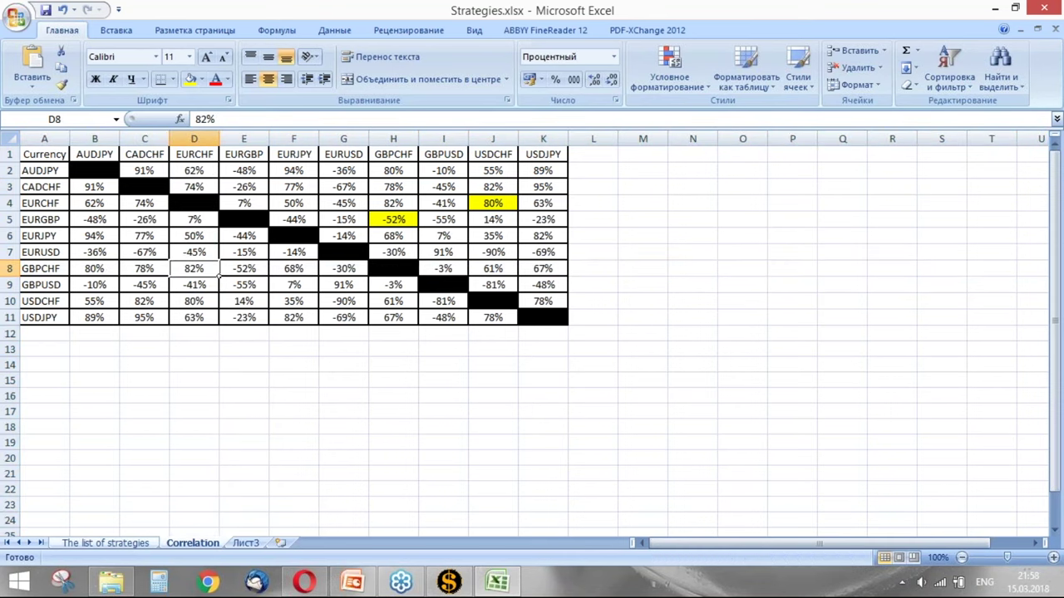
Step: Check the second GBPCHF correlation reduction in the list of strategies and select the GBPCHF and USDCHF pairs
click(116, 545)
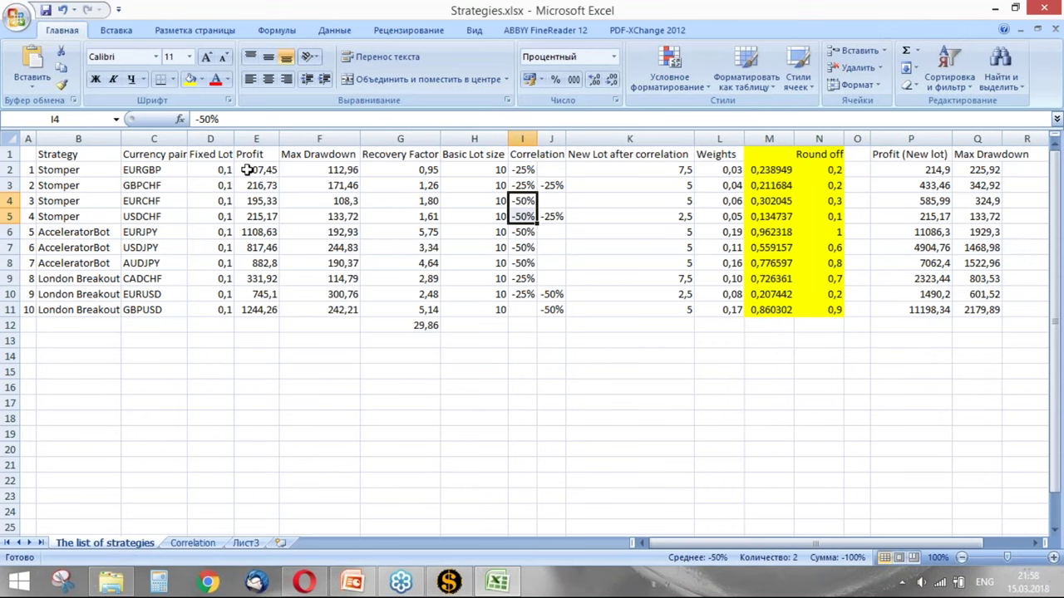
click(551, 184)
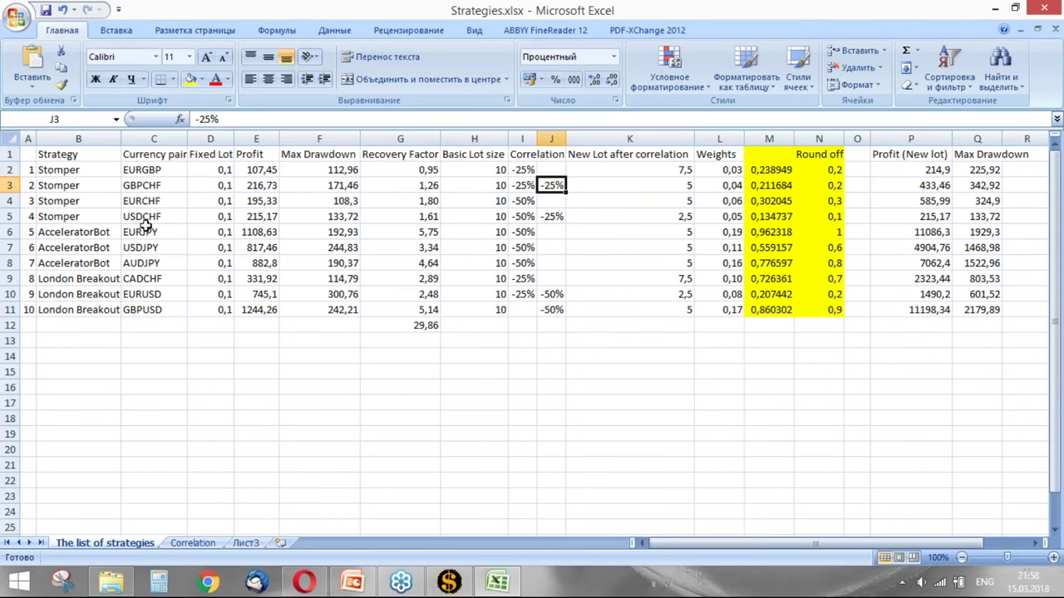
click(11, 185)
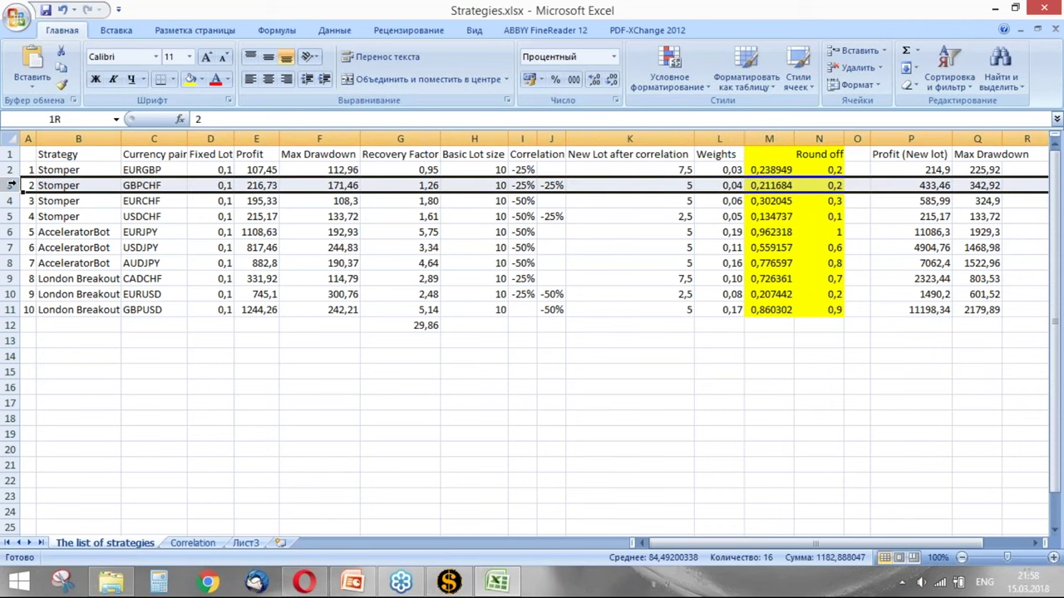
click(154, 186)
ctrl+click(154, 217)
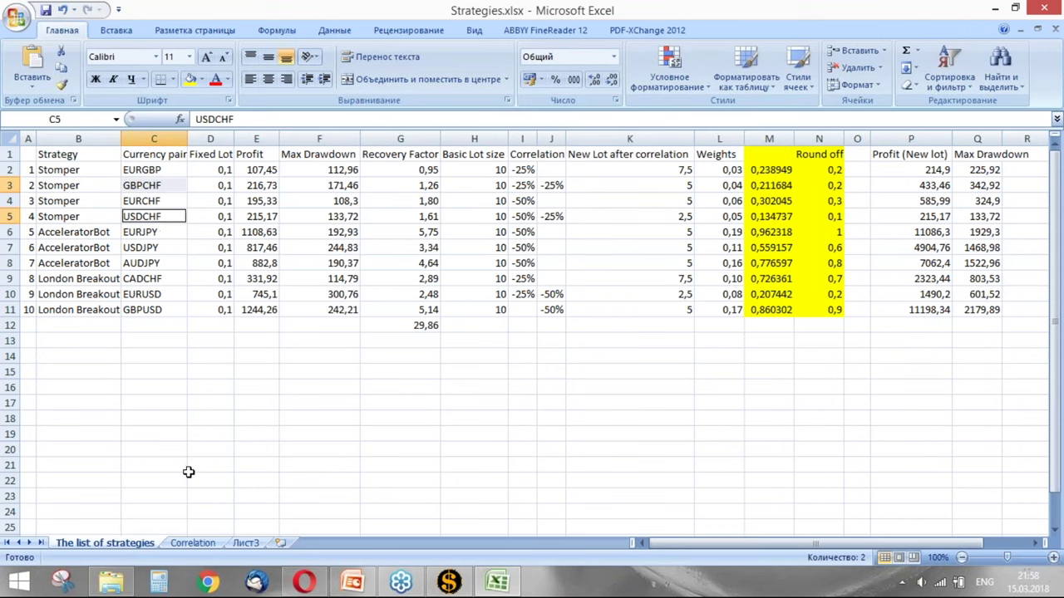
Step: Look up the GBPCHF–USDCHF correlation on the Correlation sheet and return to the list of strategies
click(191, 543)
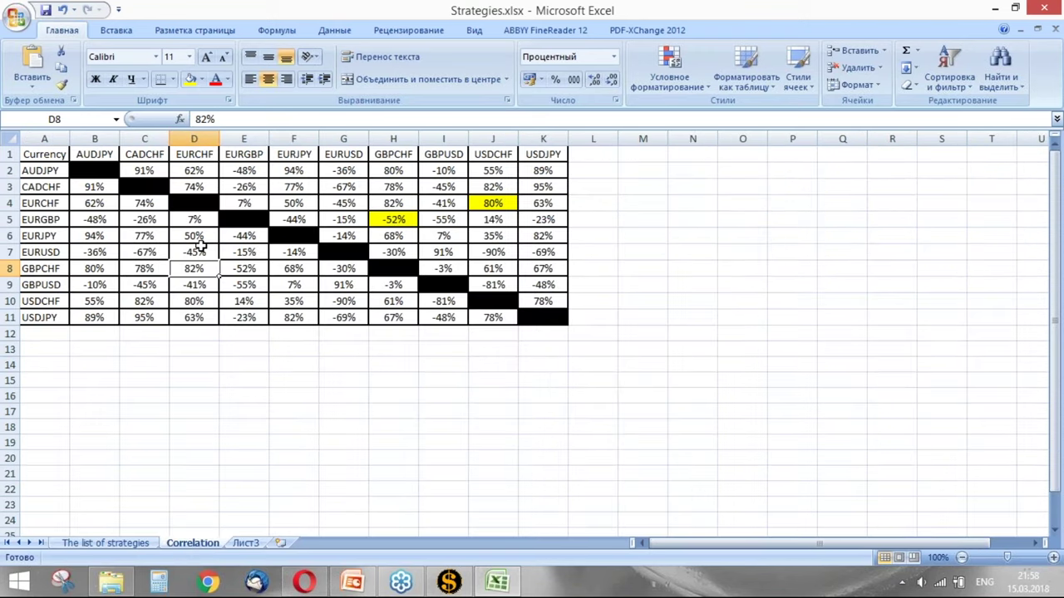
click(10, 269)
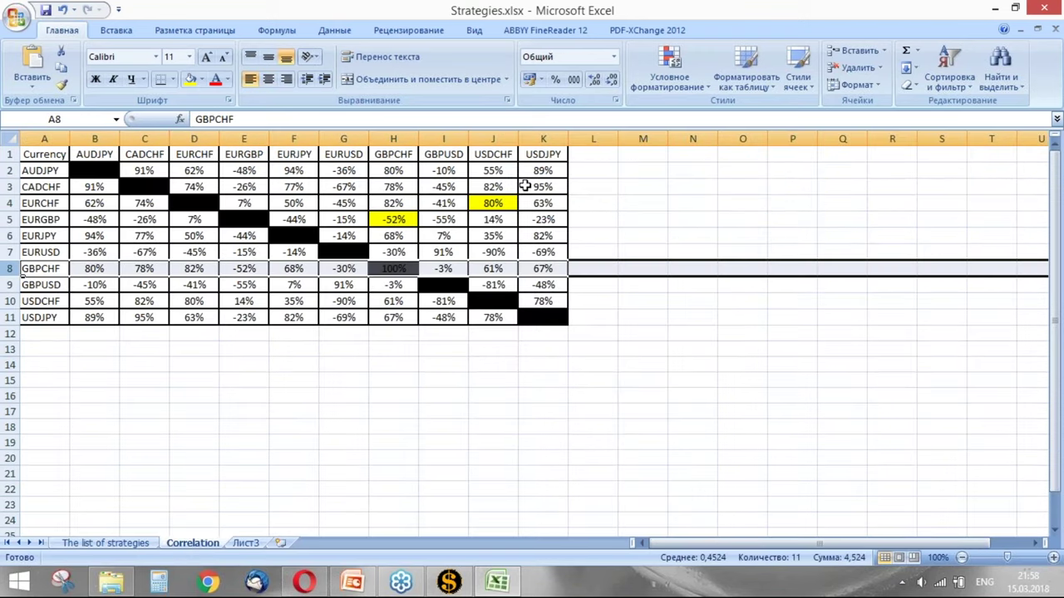
ctrl+click(496, 139)
click(363, 343)
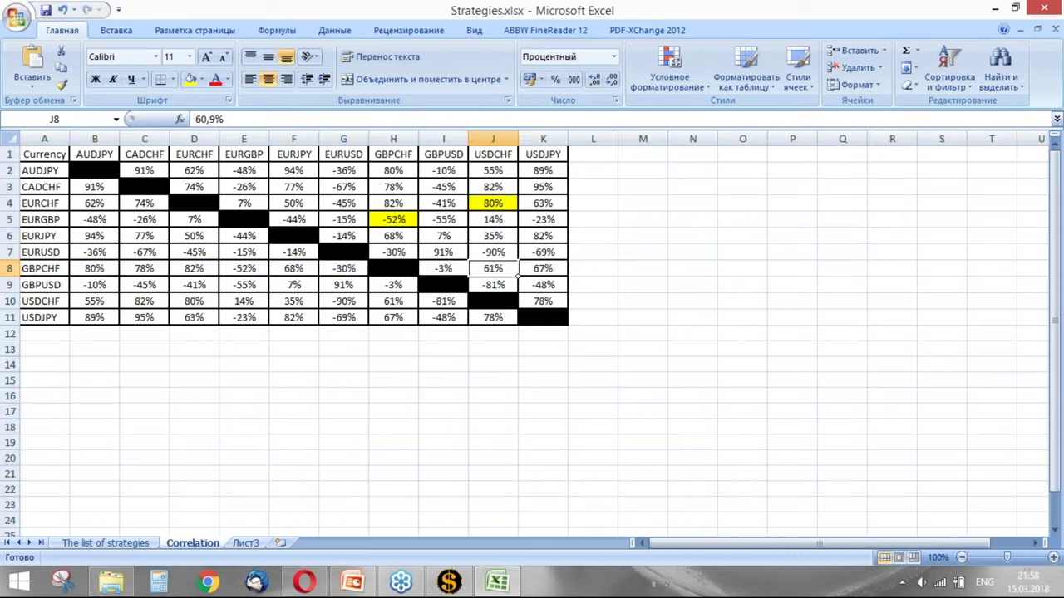
click(143, 543)
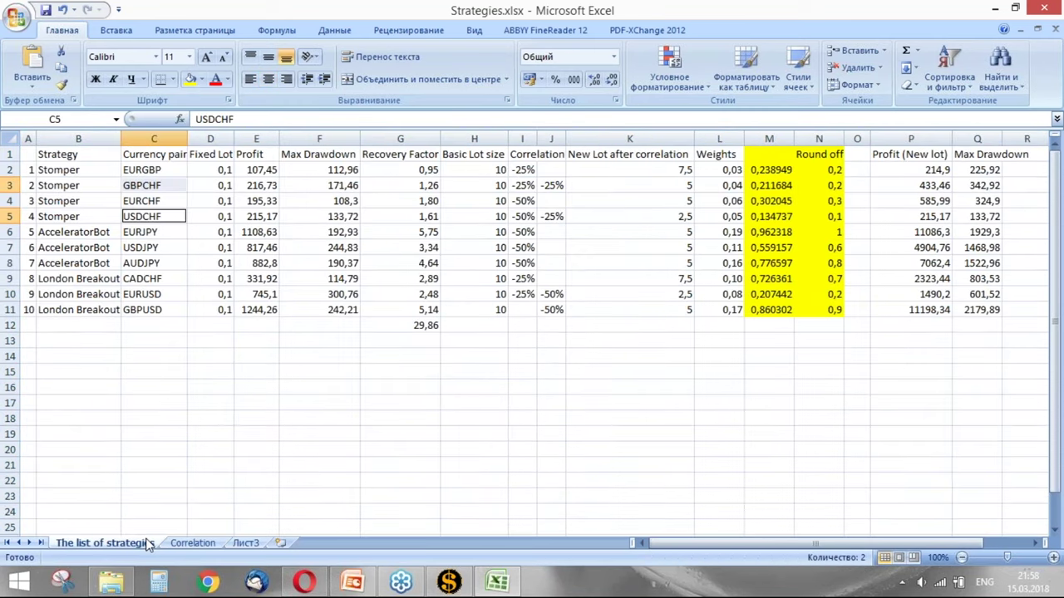
Step: Compare the second correlation reductions of GBPCHF and USDCHF in the list of strategies
click(551, 215)
key(Up)
key(Up)
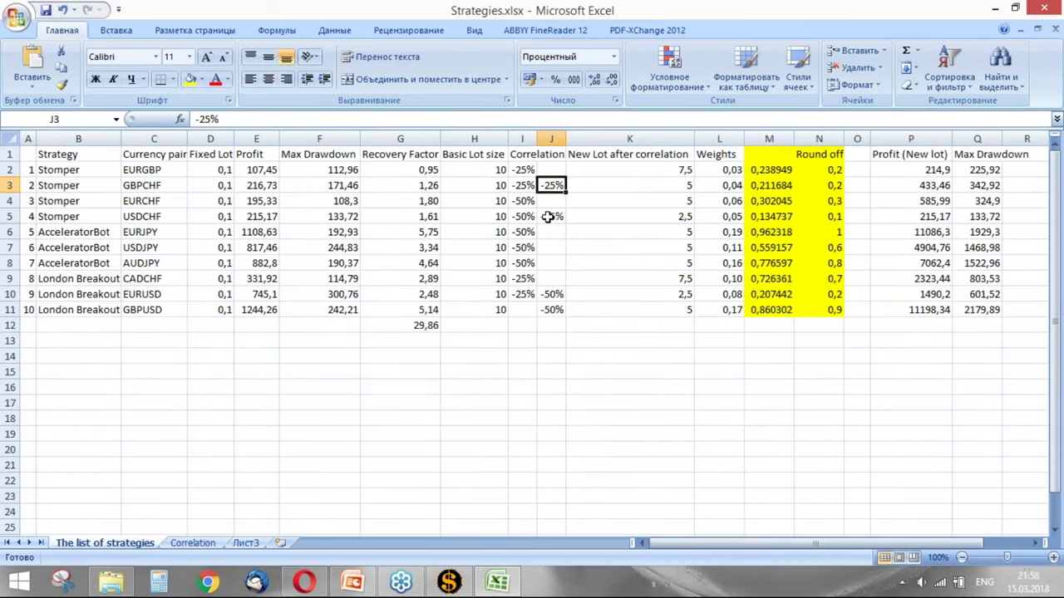
click(553, 217)
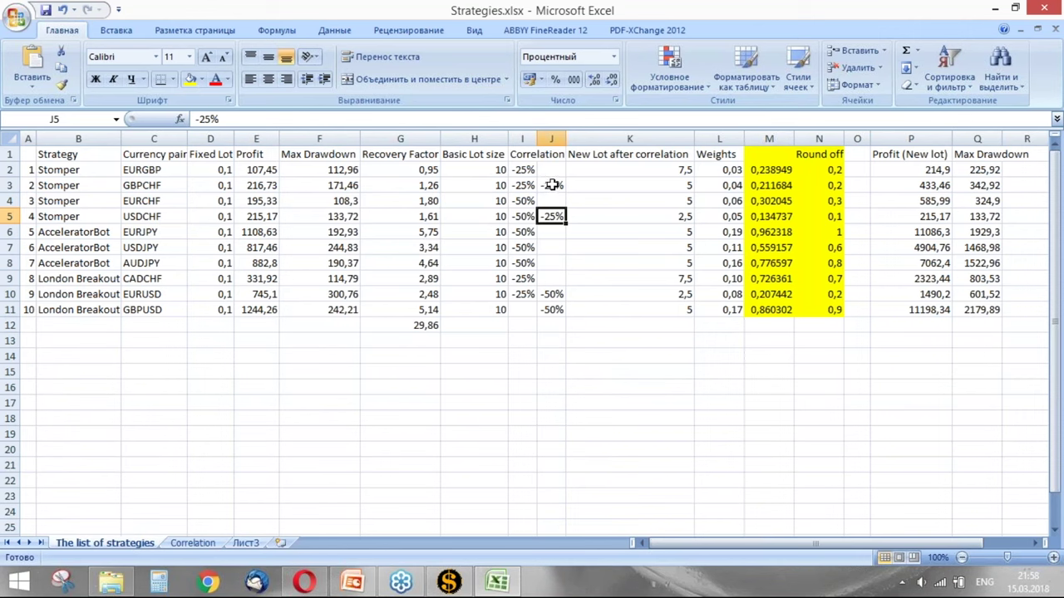
click(552, 184)
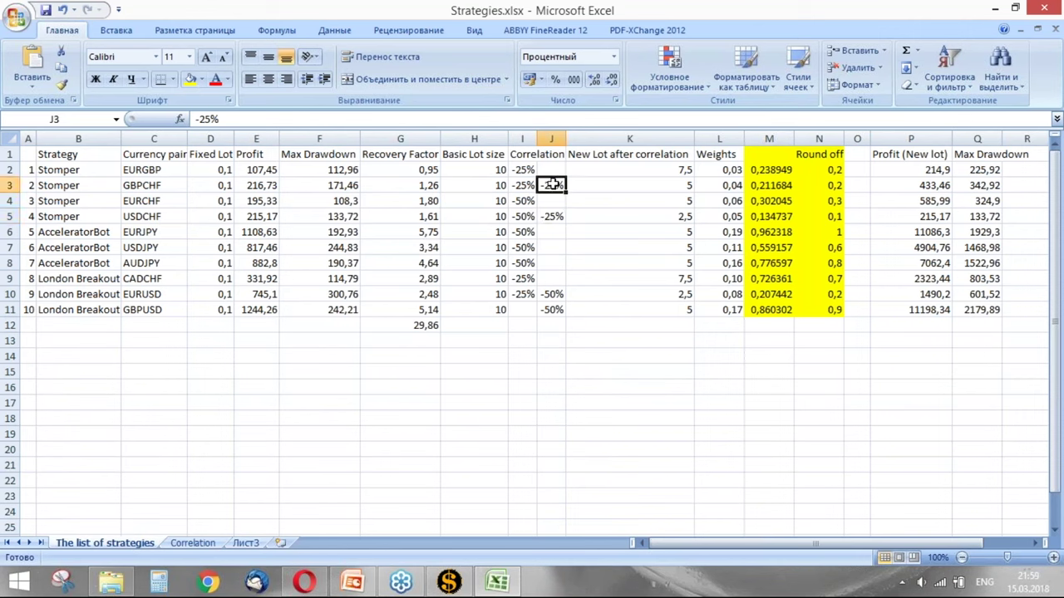
click(549, 217)
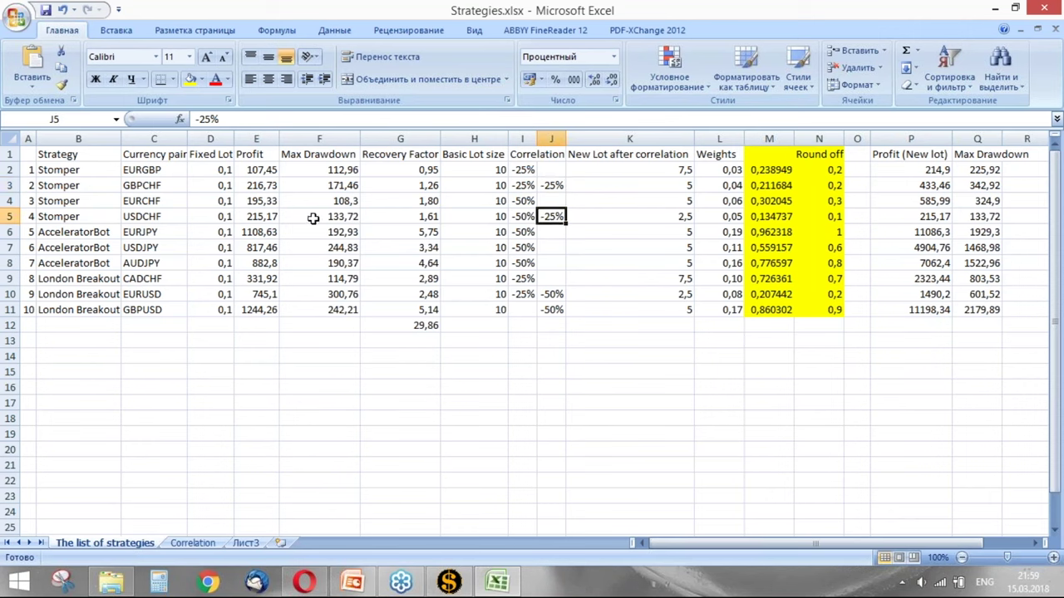
Step: Select the GBPCHF and EURCHF pairs and check the second correlation reduction cell of EURCHF
click(165, 187)
key(shift+Down)
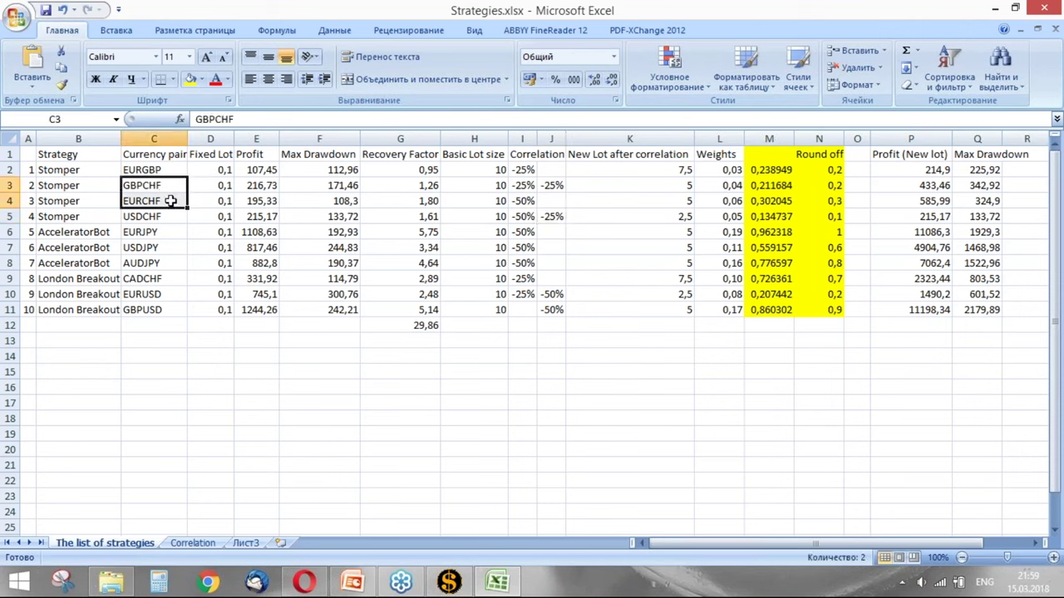
click(551, 201)
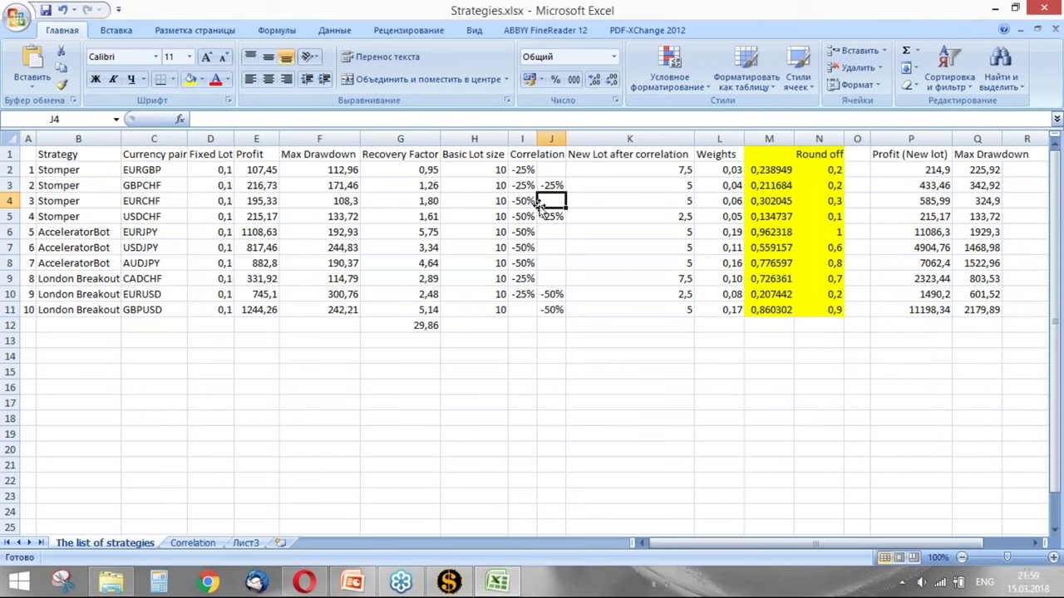
Step: Select the three AcceleratorBot currency pairs, and clear the yellow highlights on the Correlation sheet by filling F2:L12 with white
drag(131, 232, 145, 264)
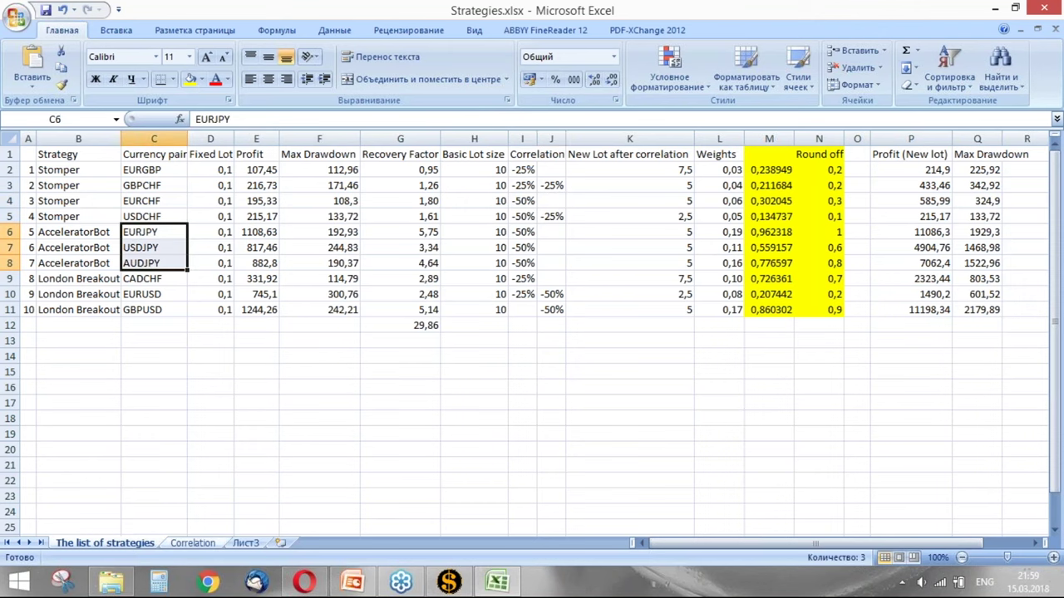
click(187, 544)
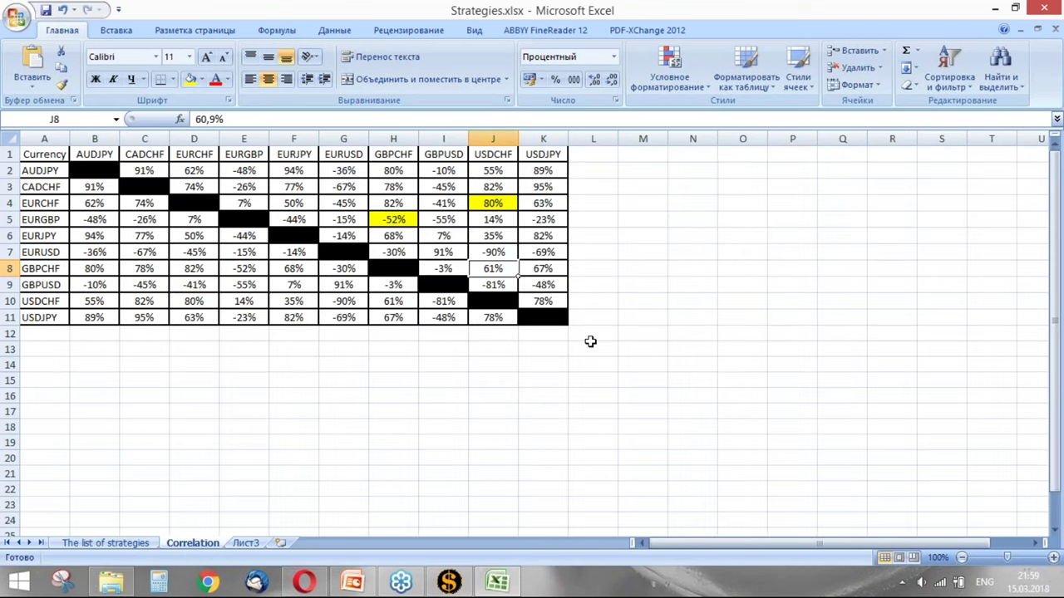
drag(590, 340, 282, 169)
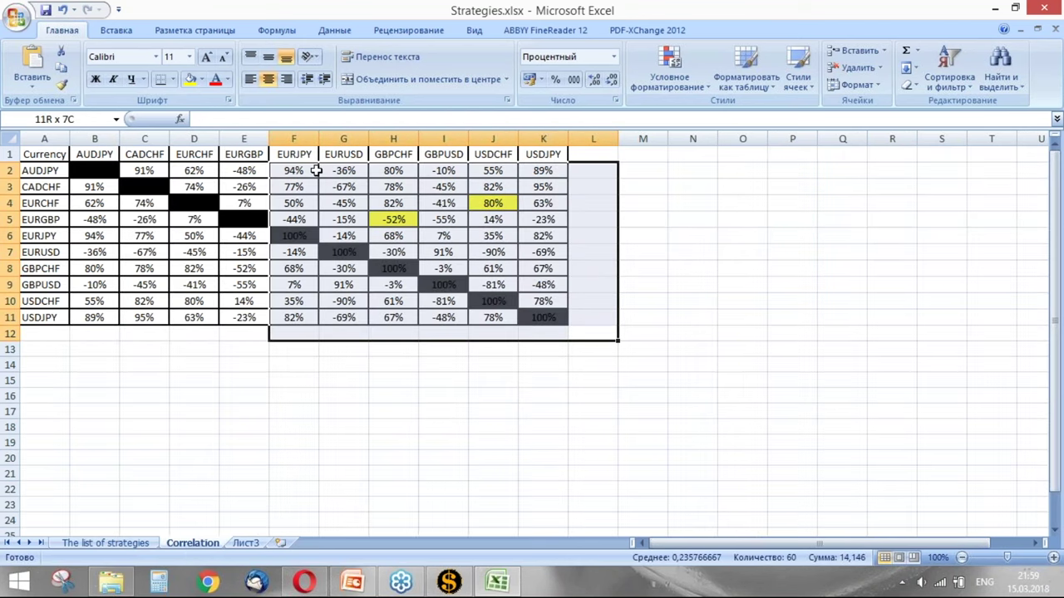
click(202, 80)
click(226, 212)
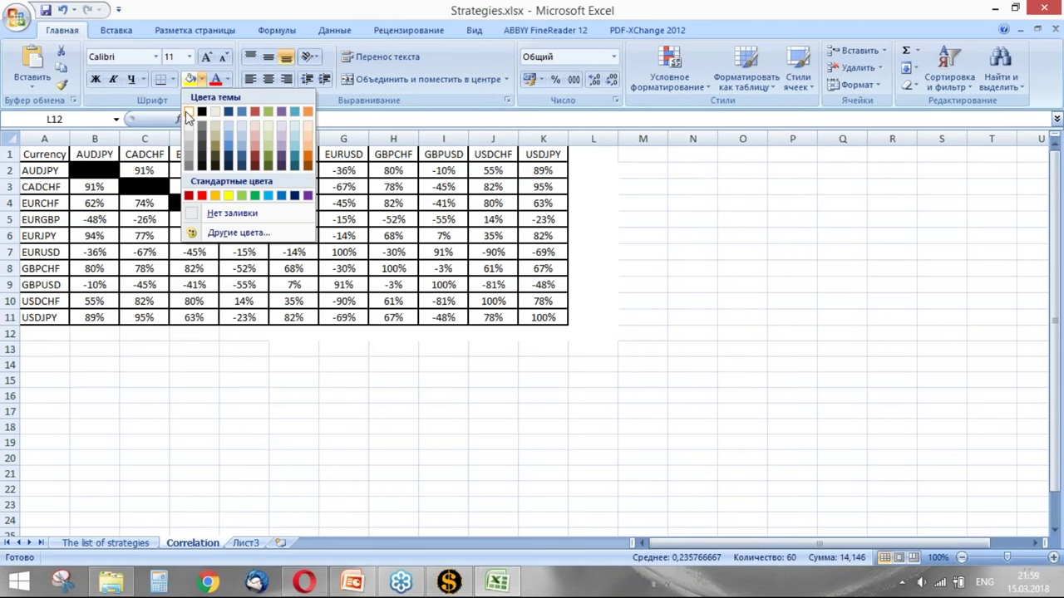
Step: Mark the EURJPY row with the AUDJPY, EURJPY and USDJPY columns, and highlight the EURJPY–AUDJPY and EURJPY–USDJPY correlations in yellow
click(10, 235)
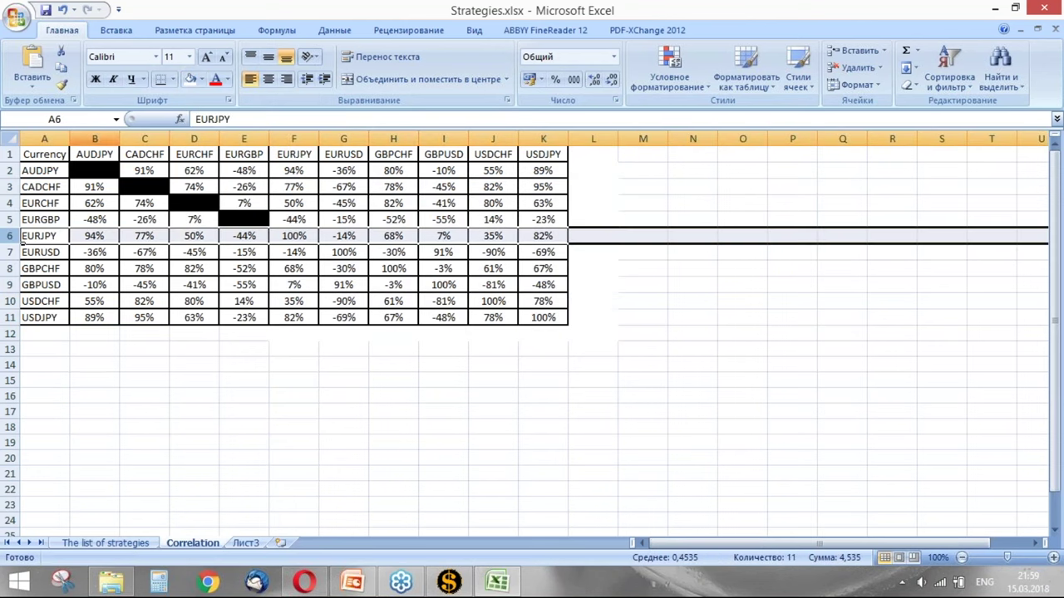
ctrl+click(94, 138)
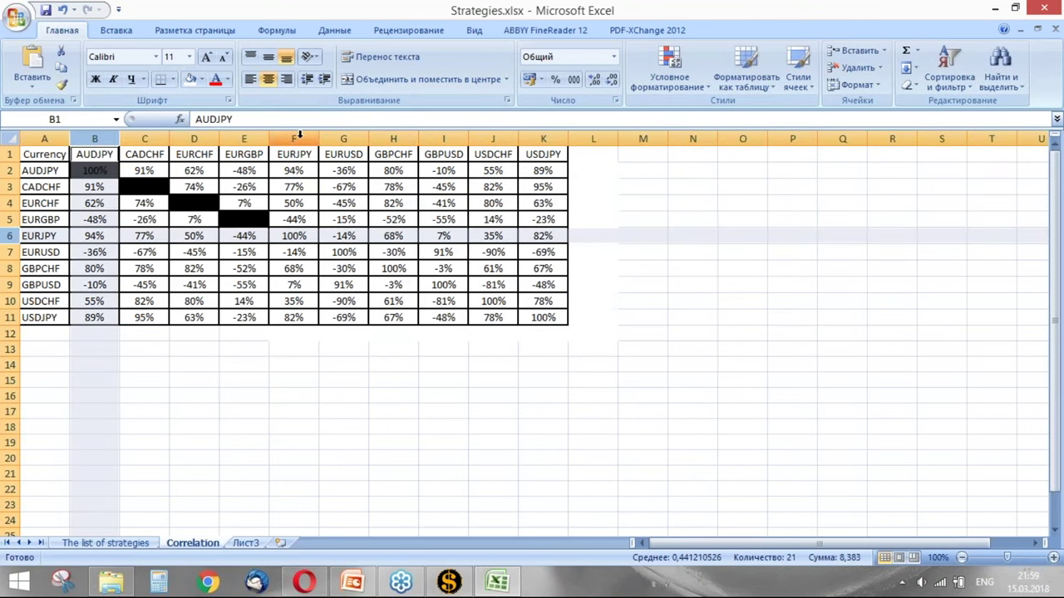
ctrl+click(295, 138)
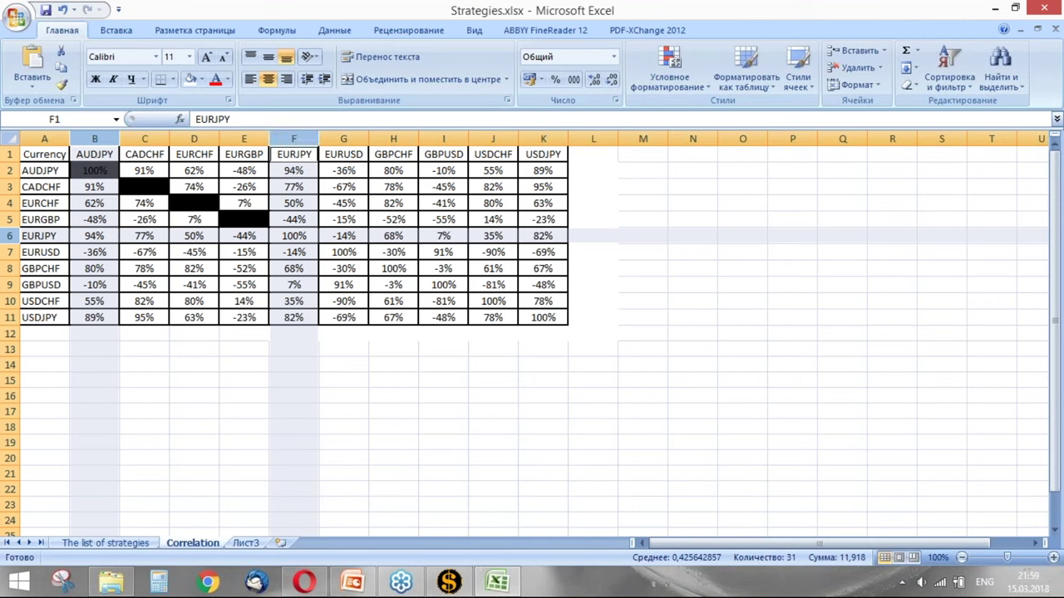
ctrl+click(542, 138)
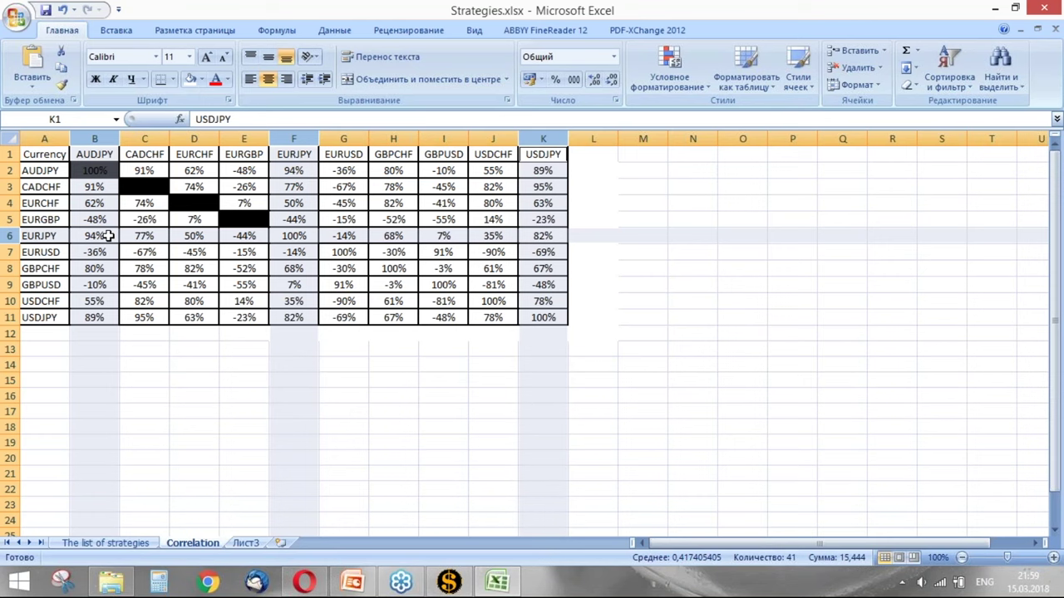
click(108, 236)
ctrl+click(555, 236)
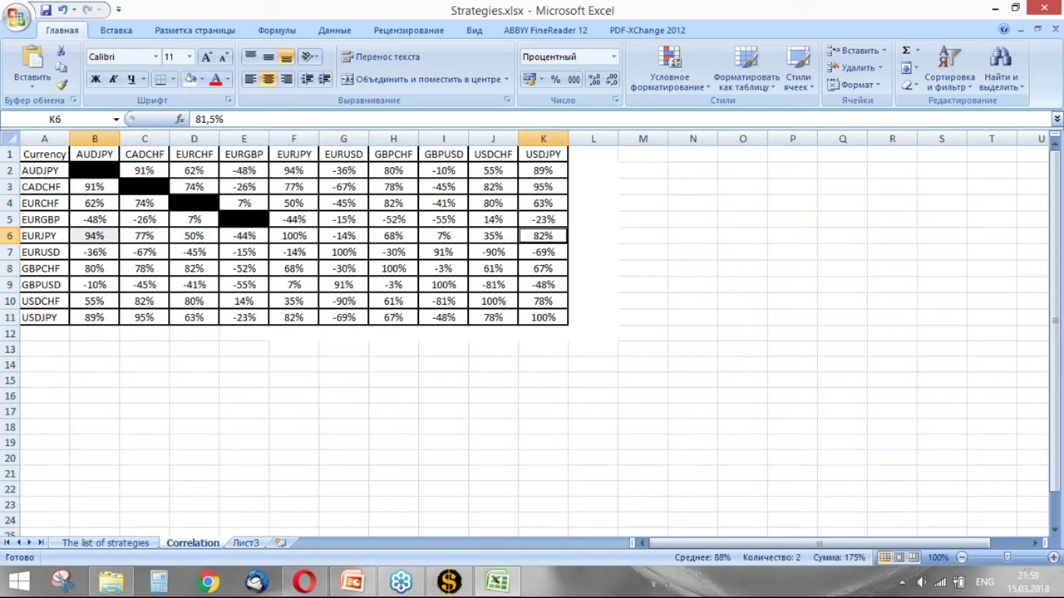
click(201, 79)
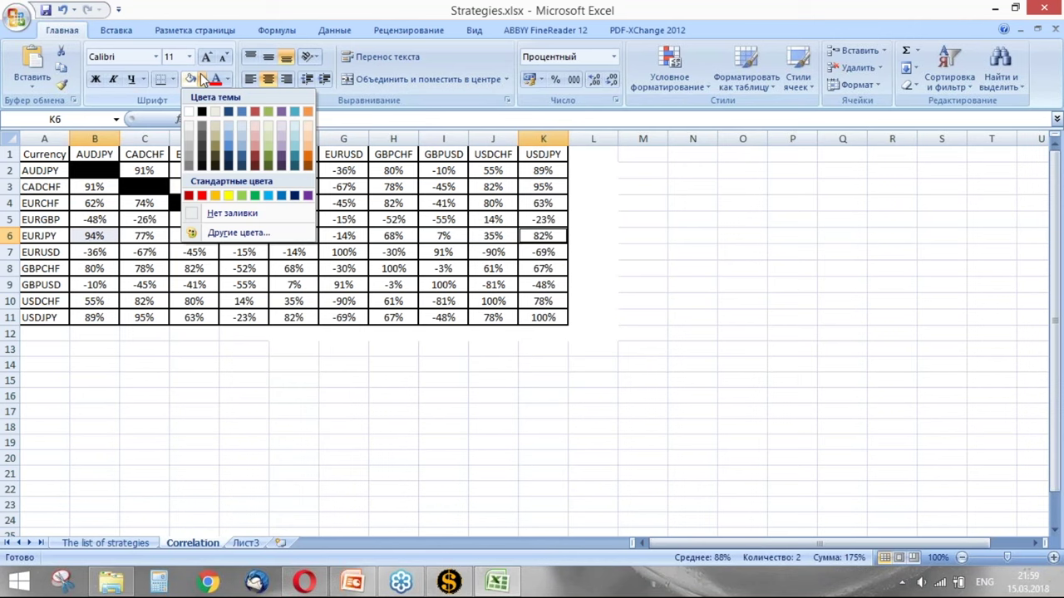
click(228, 196)
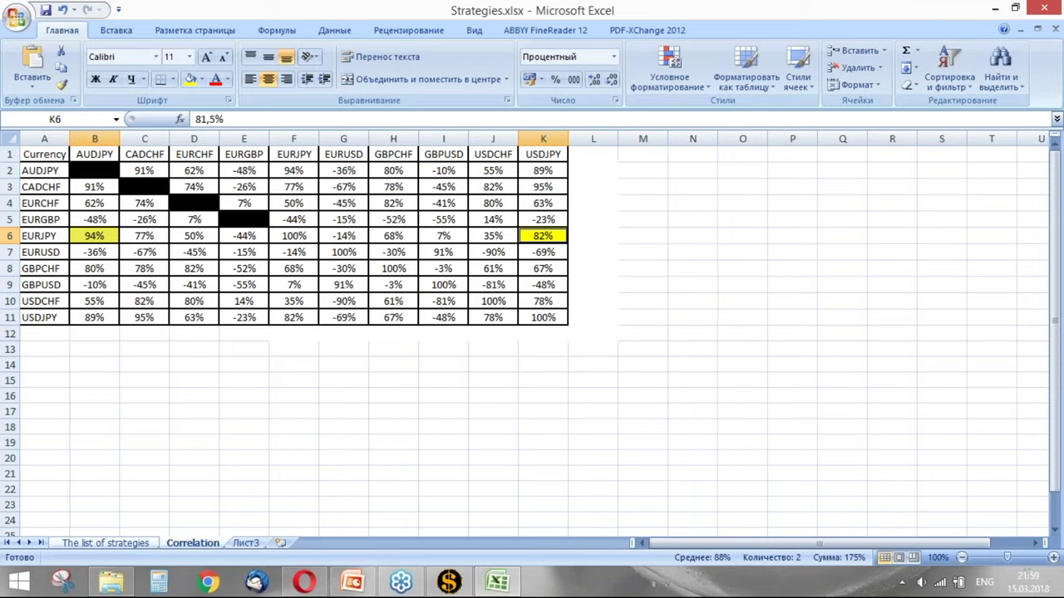
Step: Return to the list of strategies and check the correlation reductions of EURJPY, USDJPY and AUDJPY
click(105, 543)
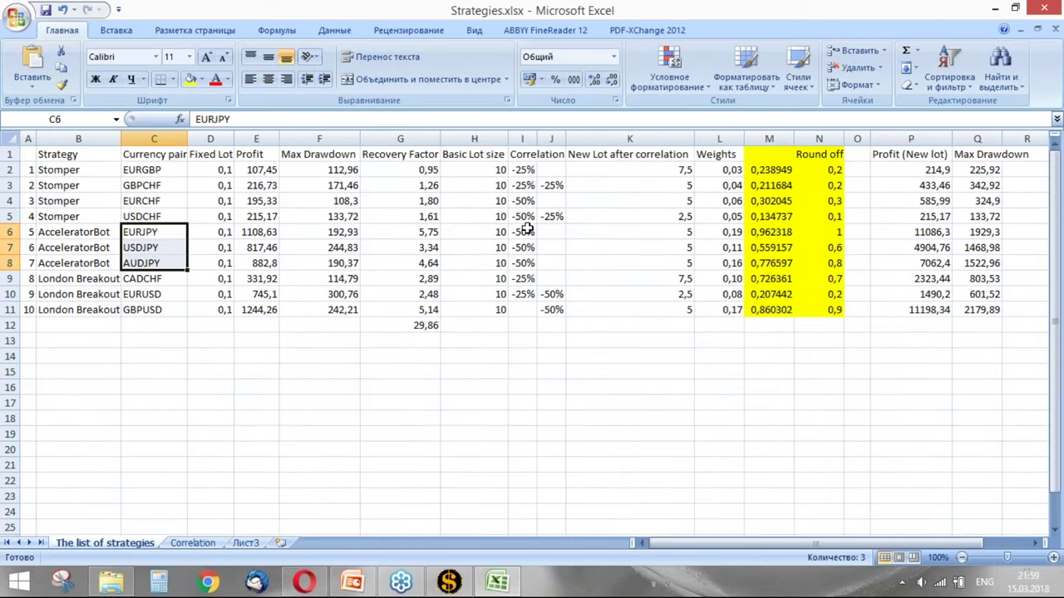
drag(527, 229, 520, 262)
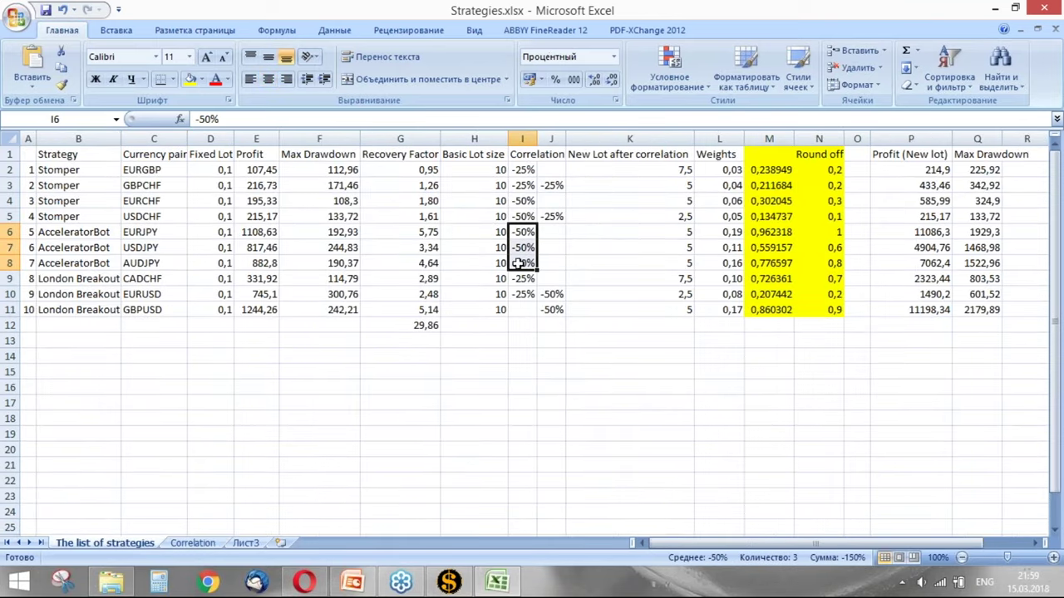
click(432, 343)
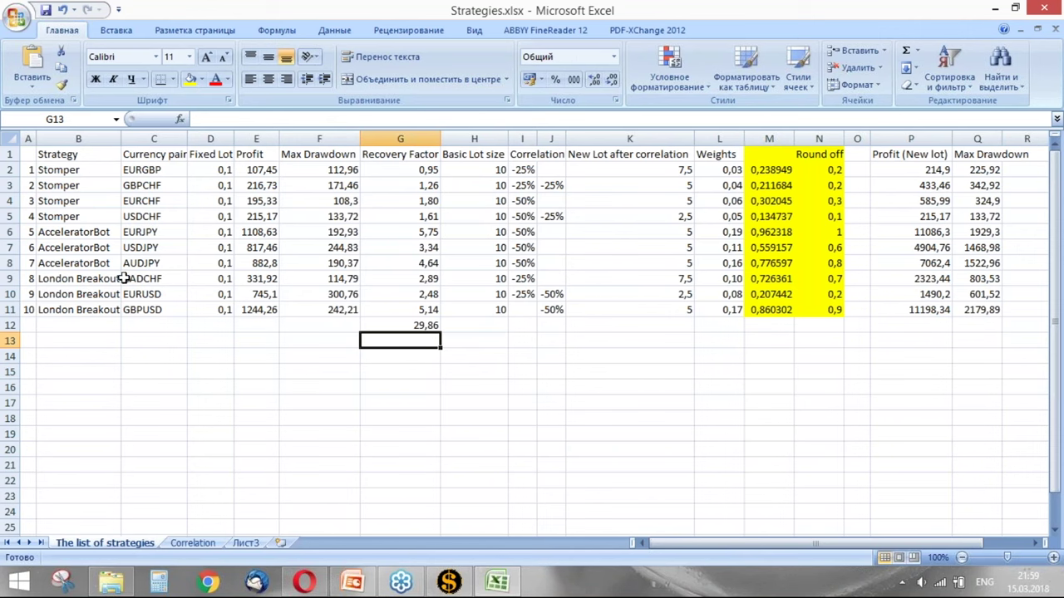
Step: Select the three London Breakout currency pairs, and clear the JPY highlights on the Correlation sheet by filling B4:M10 with white
click(155, 279)
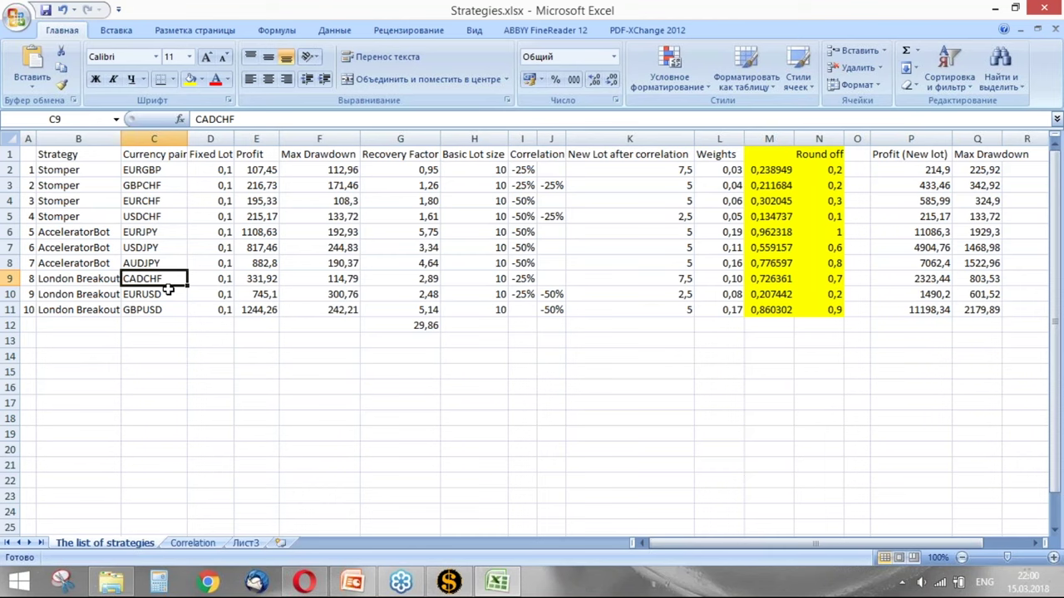
drag(166, 309, 166, 281)
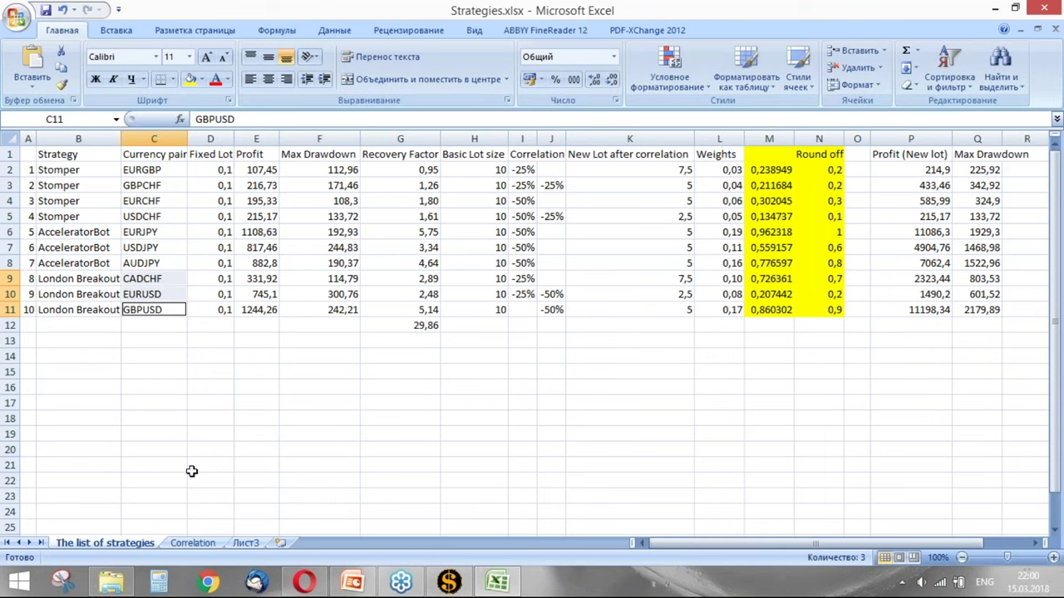
click(186, 545)
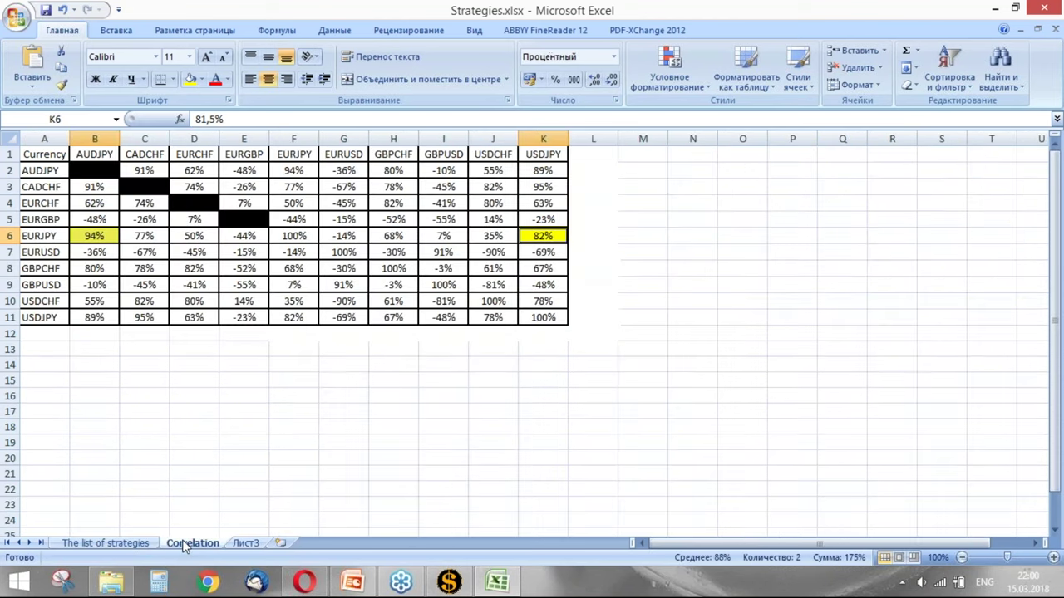
click(159, 362)
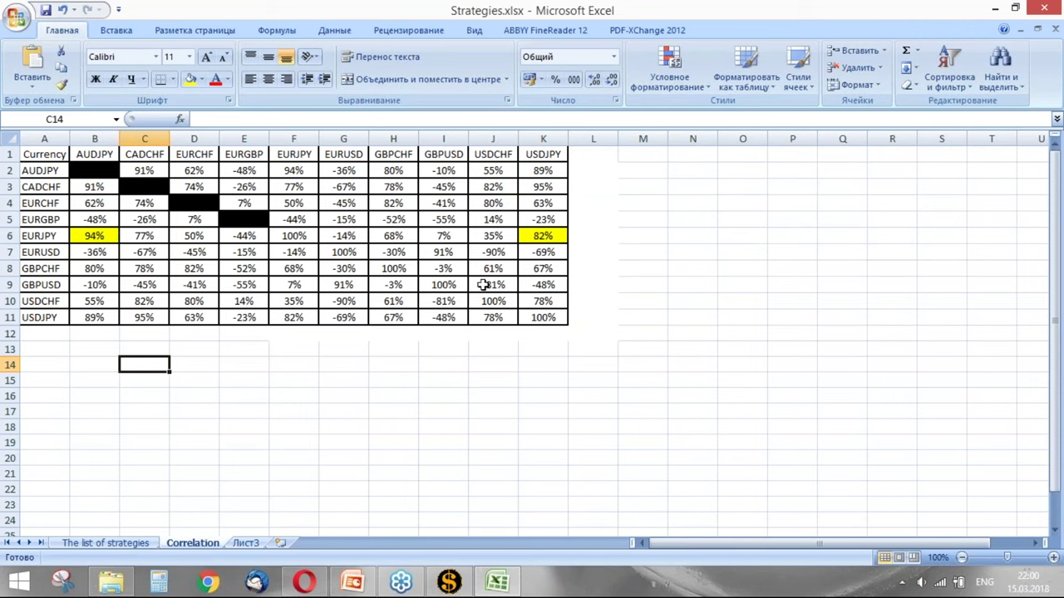
click(643, 297)
drag(643, 301, 94, 203)
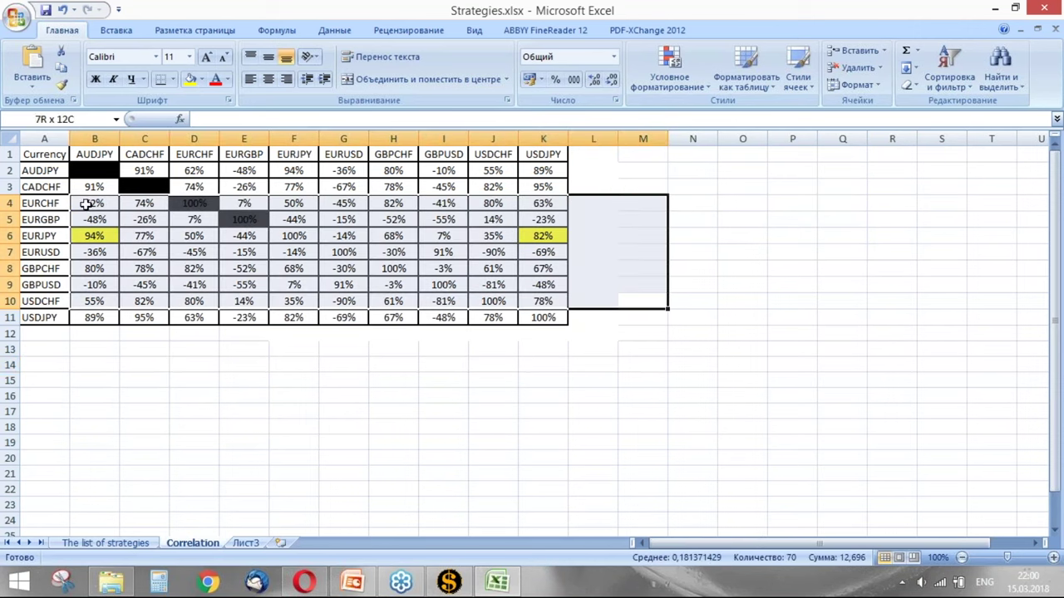
click(202, 79)
click(11, 187)
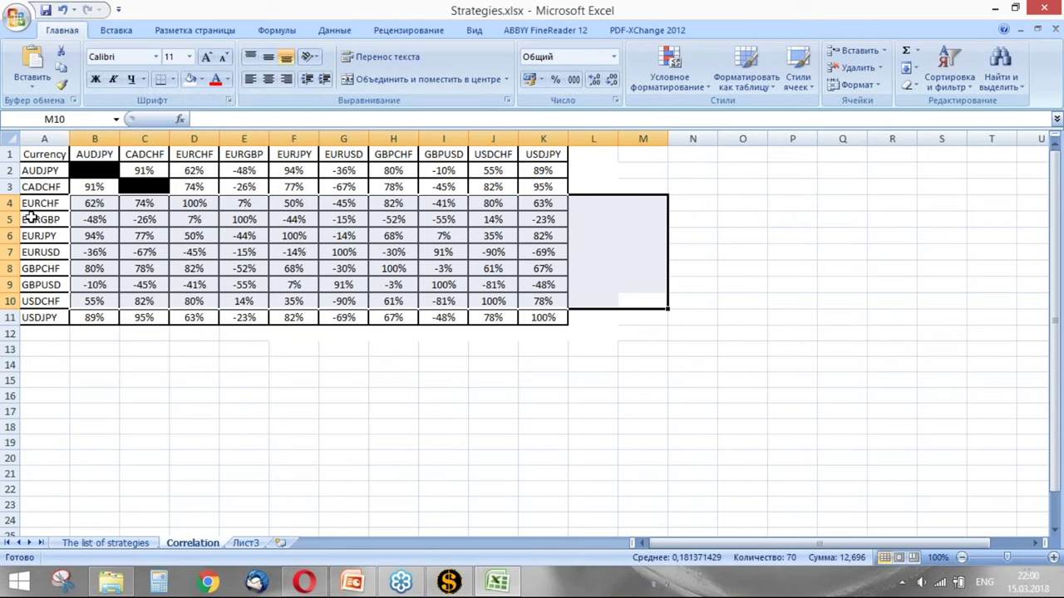
Step: Compare the CADCHF row with the EURUSD and GBPUSD columns, and select the first CADCHF and EURUSD reductions in the list of strategies
click(11, 187)
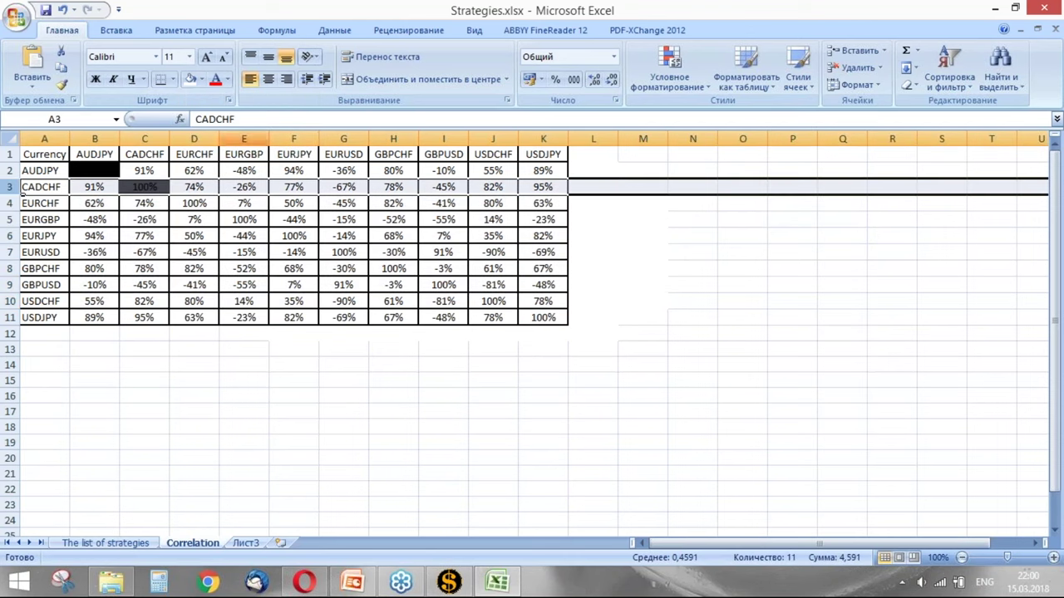
click(346, 138)
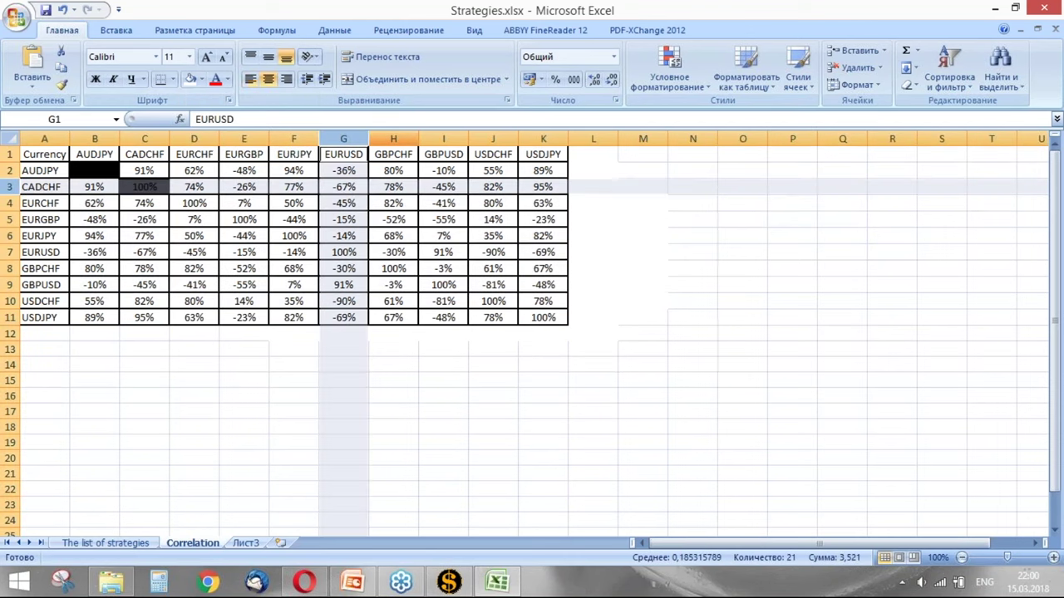
ctrl+click(443, 138)
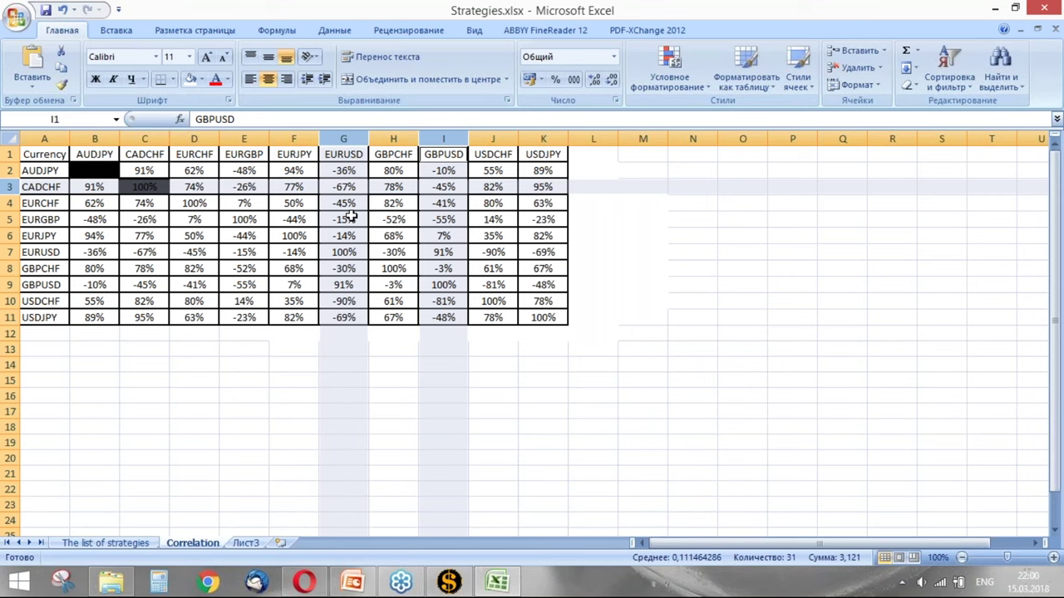
click(114, 544)
drag(526, 278, 524, 293)
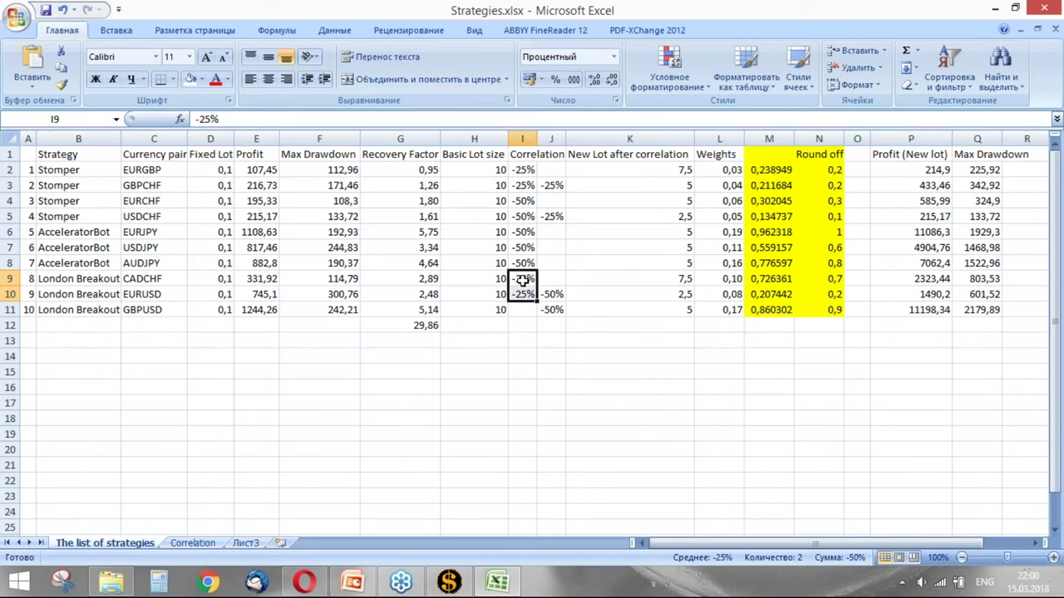
Step: Locate the EURUSD–GBPUSD correlation on the Correlation sheet and highlight its cell in yellow
click(192, 543)
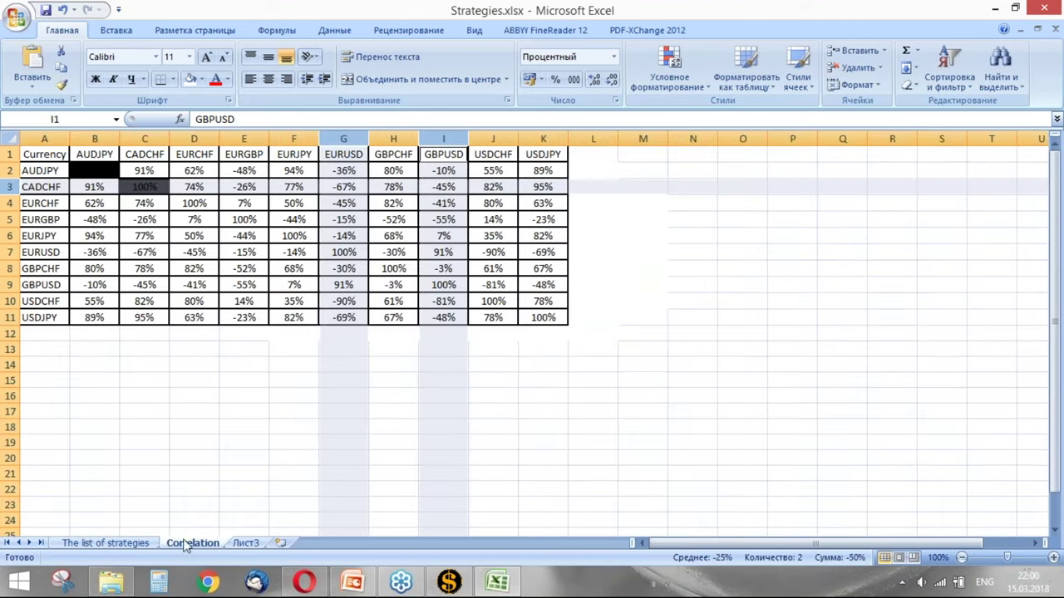
click(8, 252)
click(443, 135)
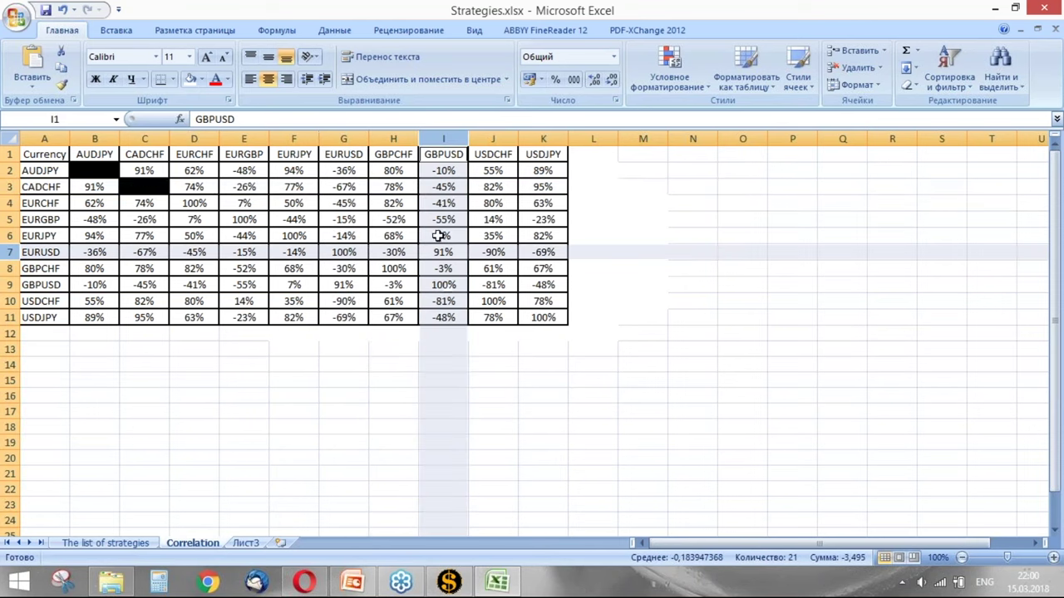
click(442, 253)
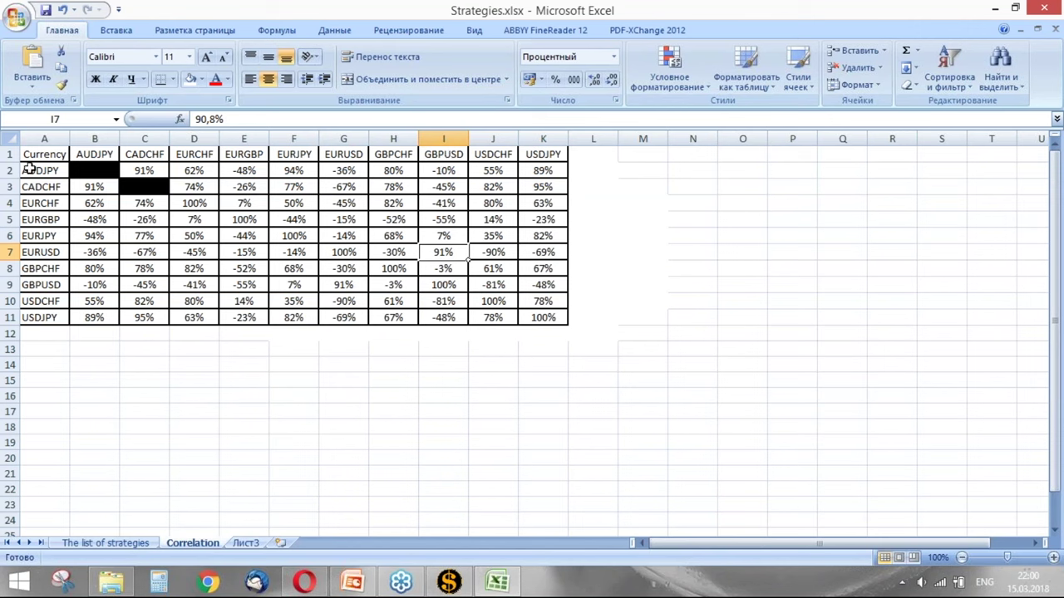
click(203, 79)
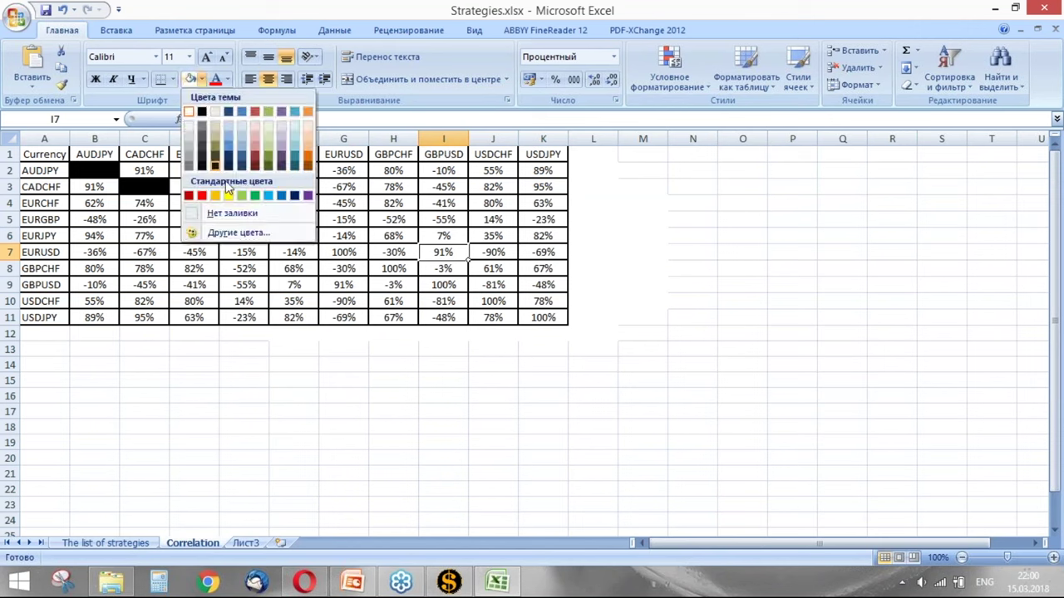
click(228, 197)
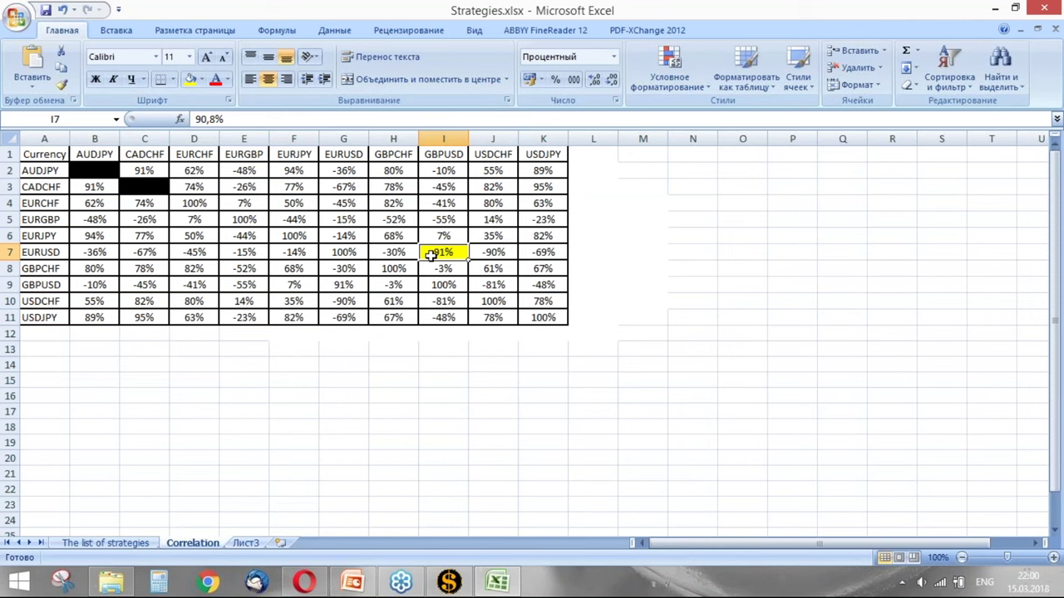
Step: Return to the list of strategies and check the second correlation reductions and full rows of EURUSD and GBPUSD
click(108, 543)
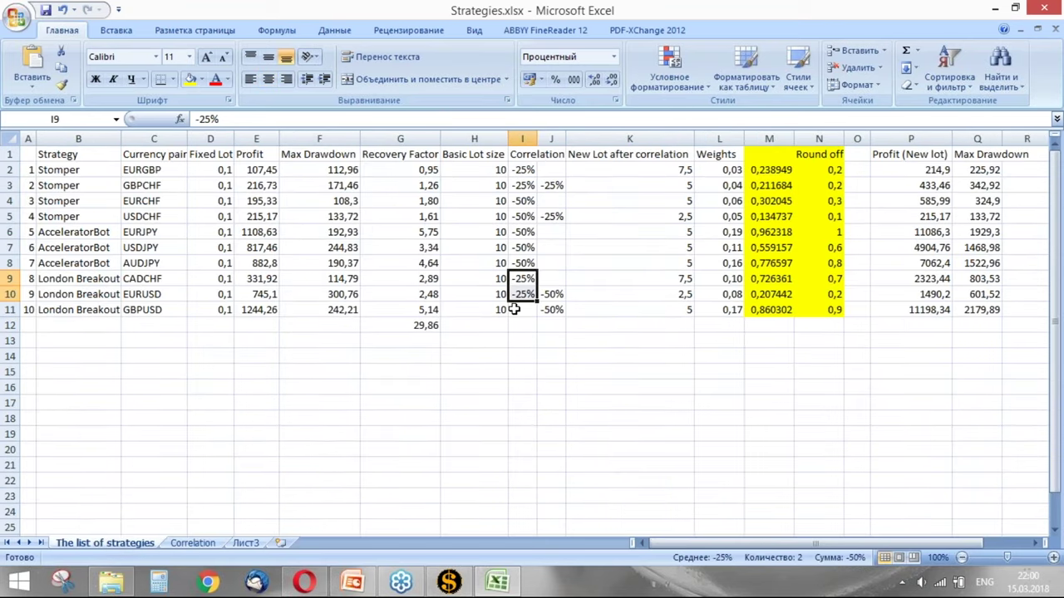
drag(553, 295, 552, 310)
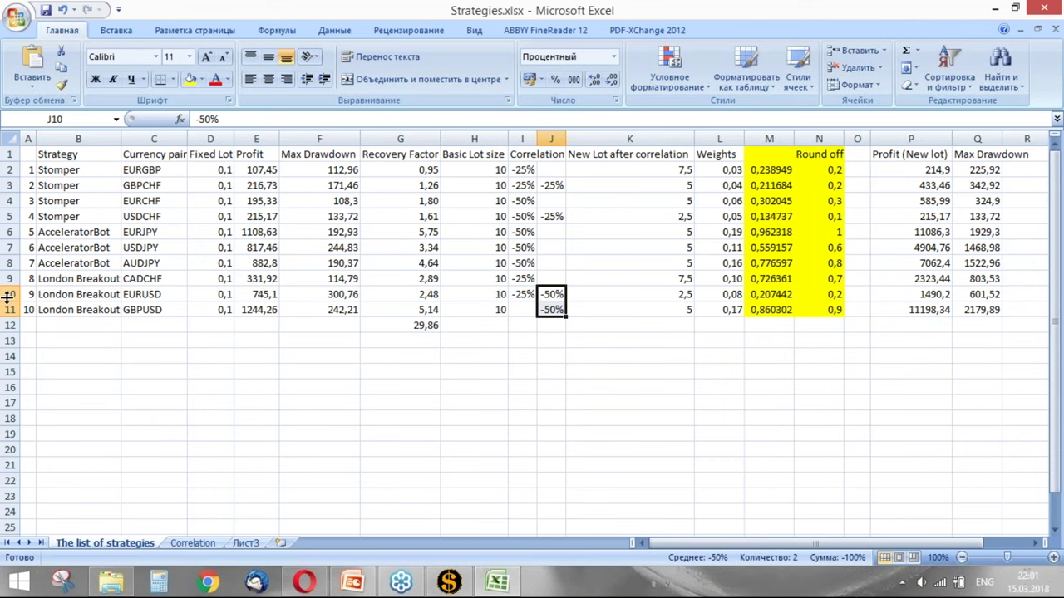
drag(10, 294, 10, 309)
click(153, 387)
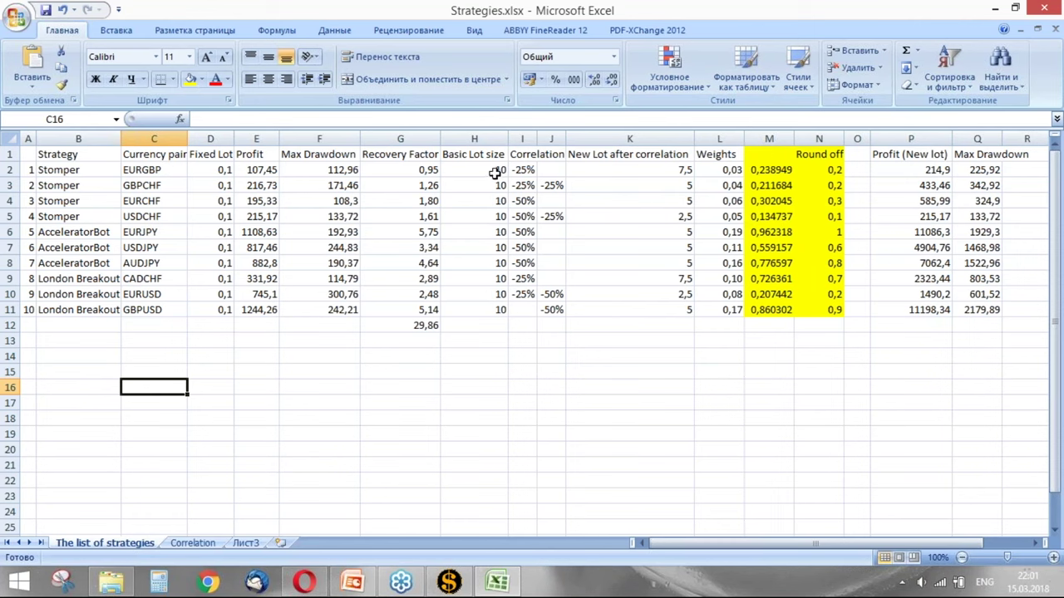
Step: Review the basic lot sizes in H2:H11 and check the new-lot-after-correlation formulas of the four Stomper pairs
drag(482, 168, 469, 299)
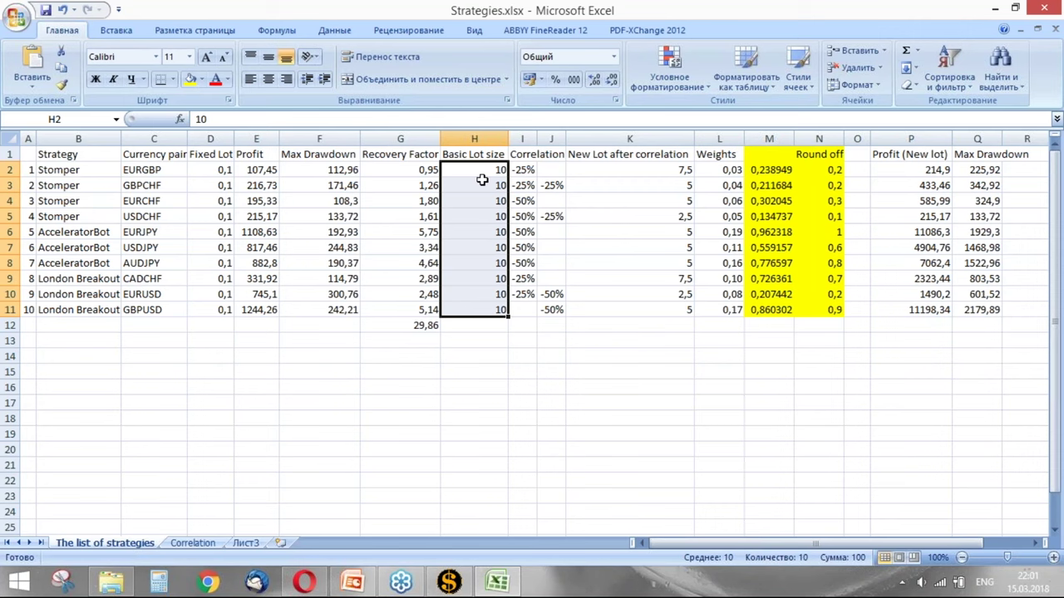
click(651, 168)
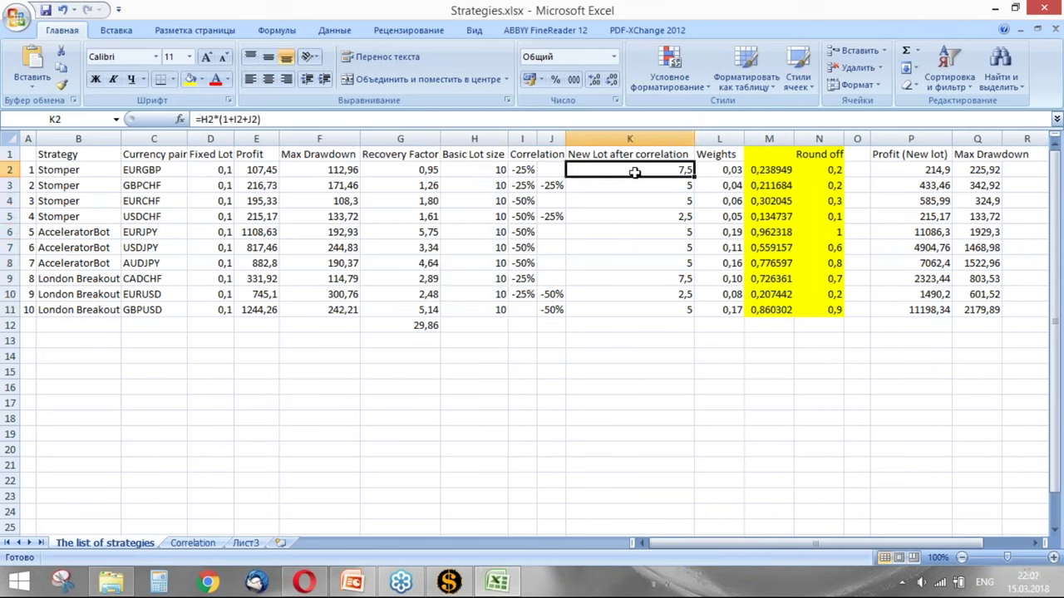
click(476, 166)
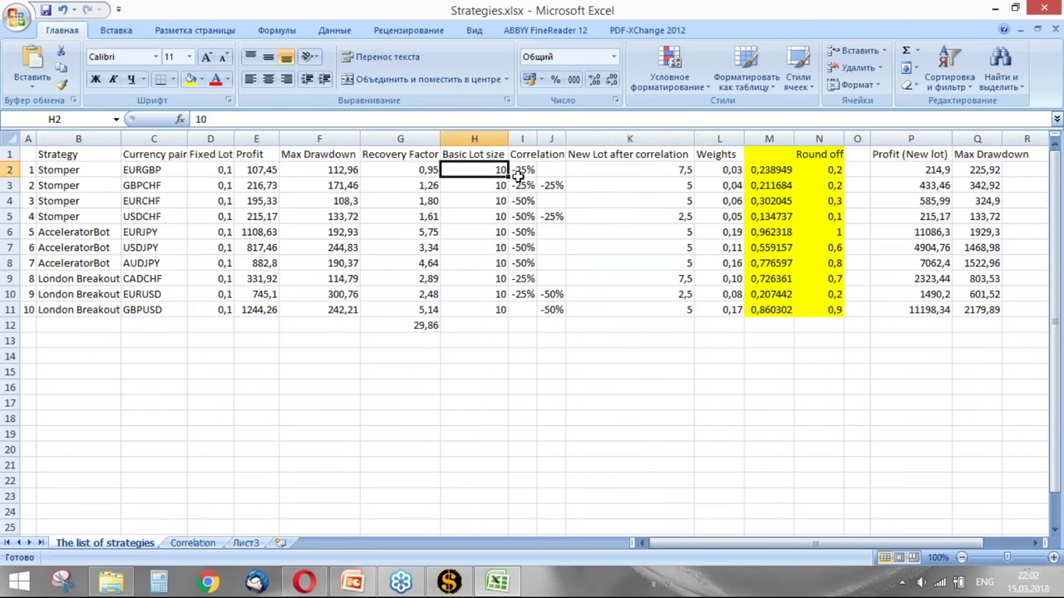
click(679, 171)
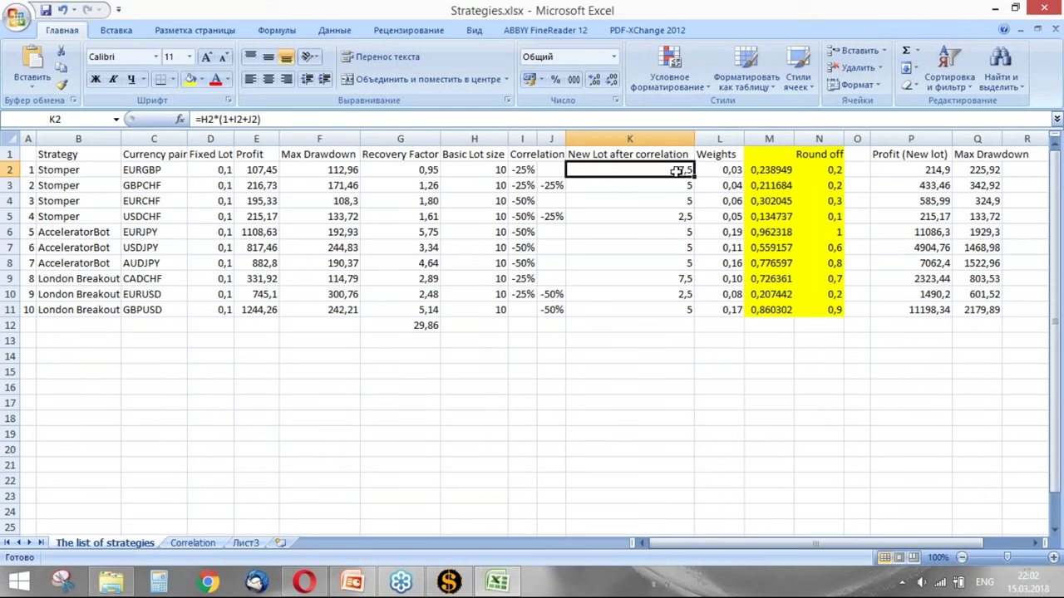
click(494, 187)
click(609, 183)
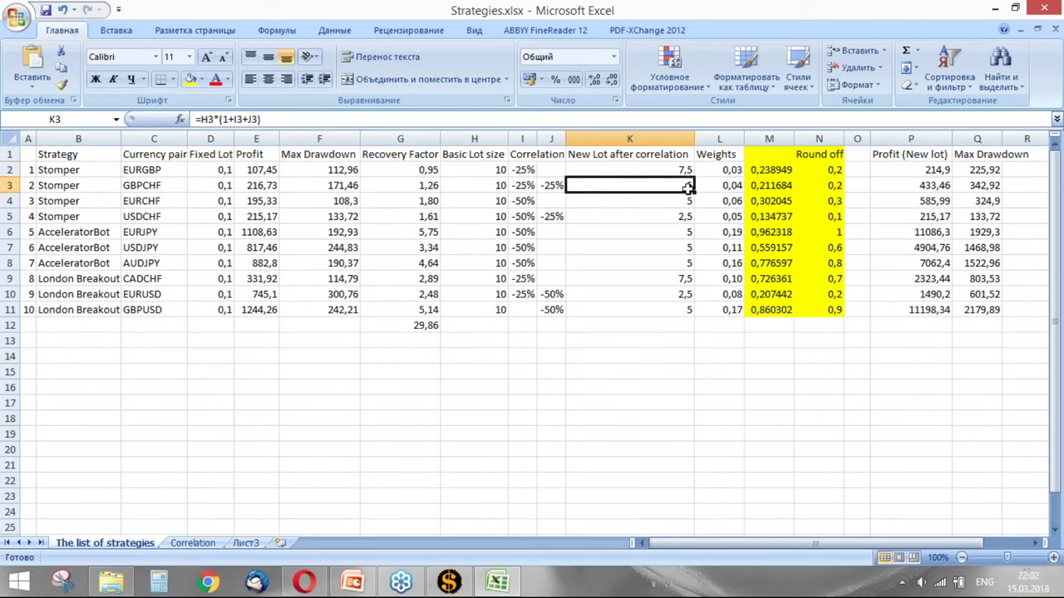
click(632, 200)
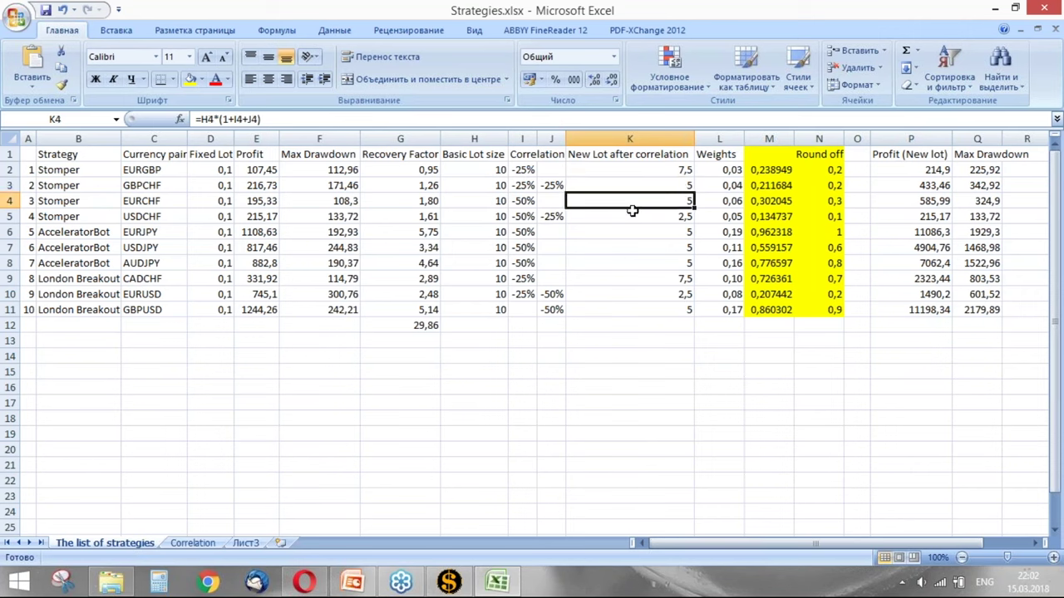
click(496, 216)
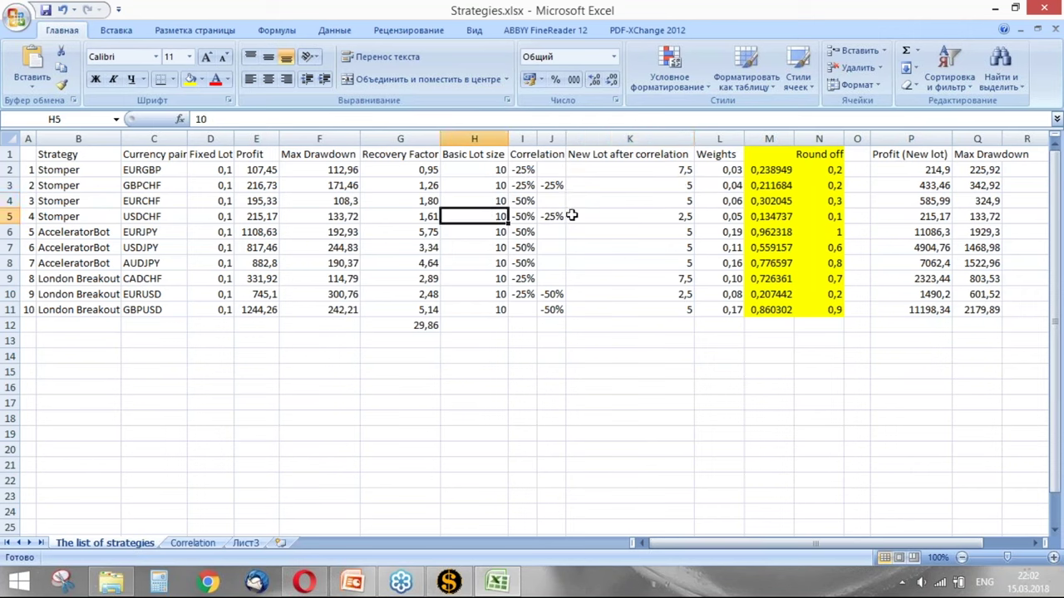
click(647, 216)
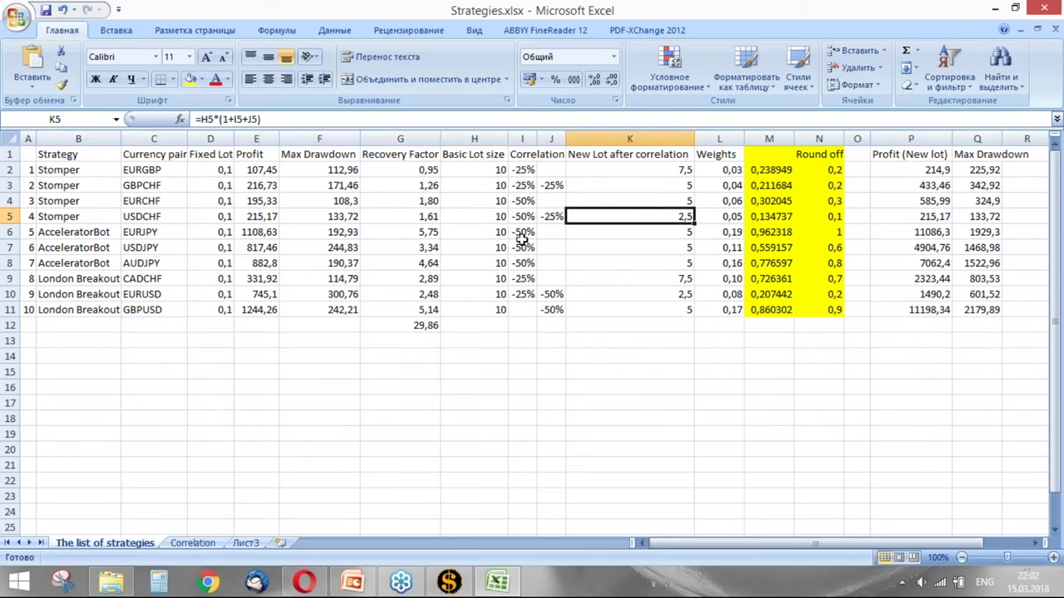
Step: Check the new-lot-after-correlation cells of the three AcceleratorBot pairs and the three London Breakout pairs
click(621, 232)
key(shift+Down)
key(shift+Down)
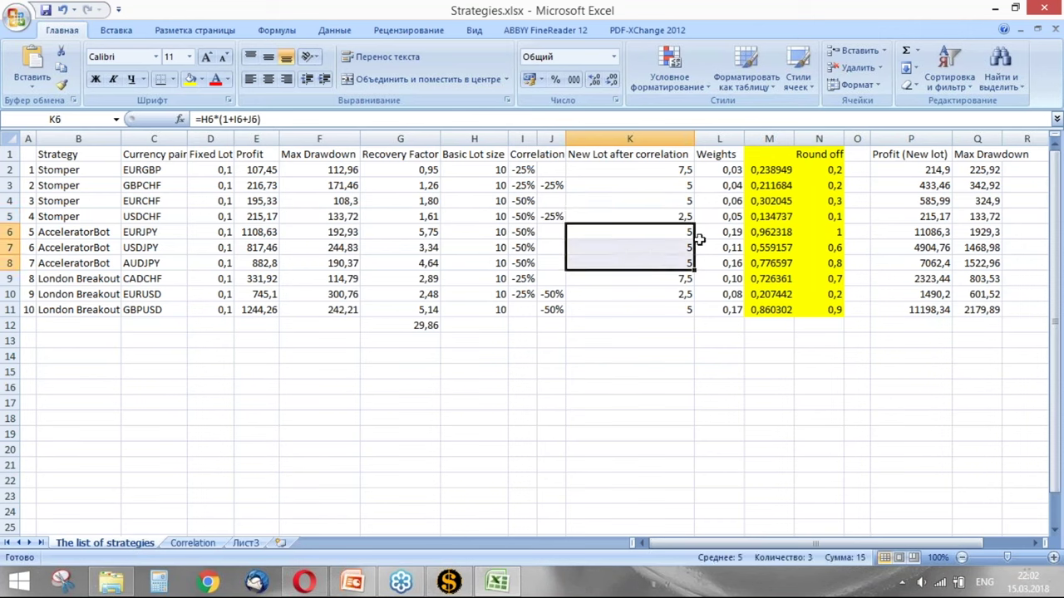
click(655, 278)
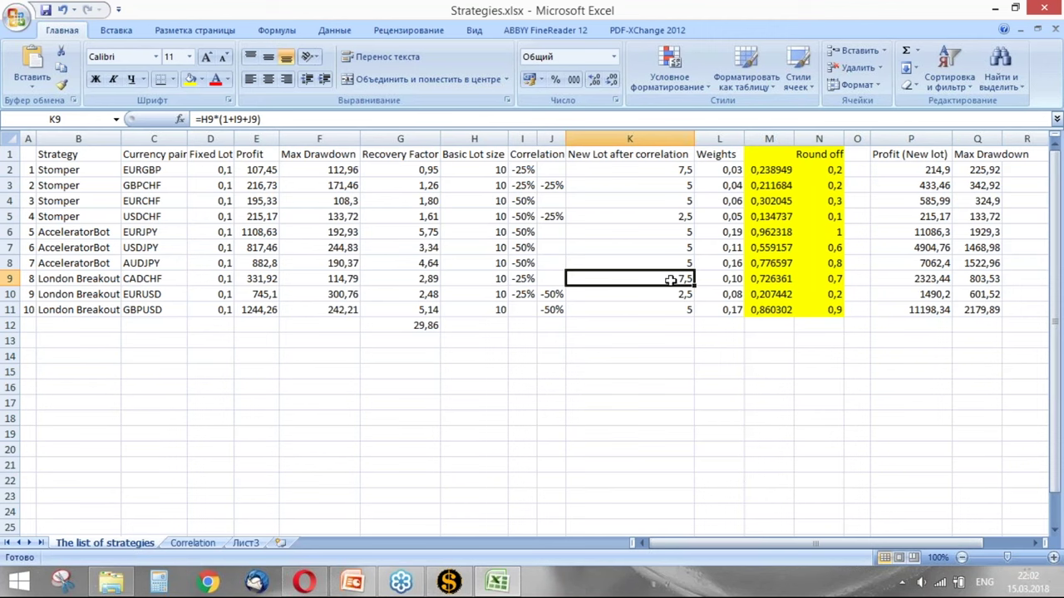
key(Return)
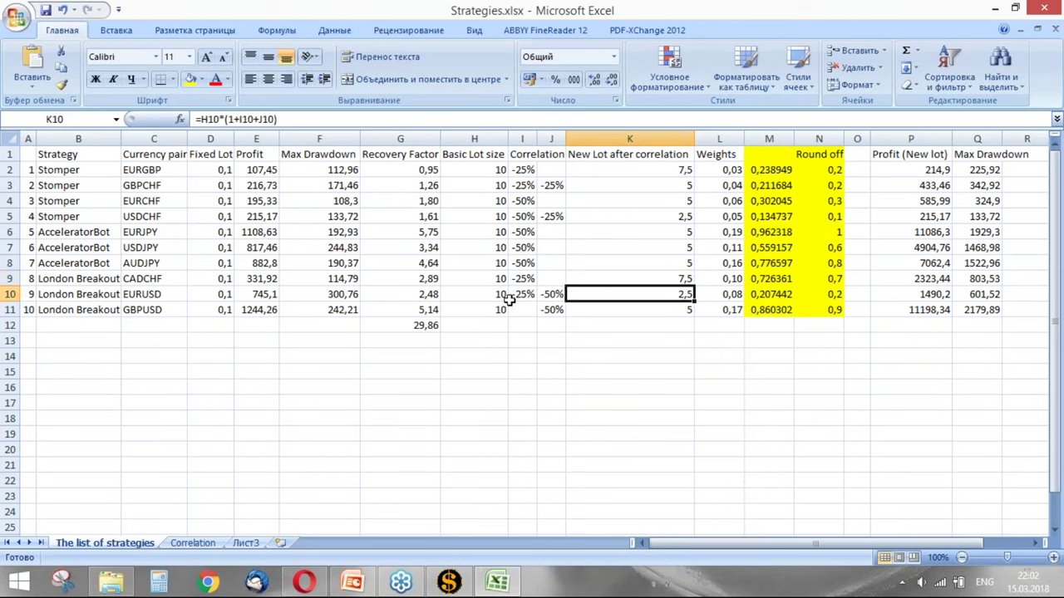
click(666, 309)
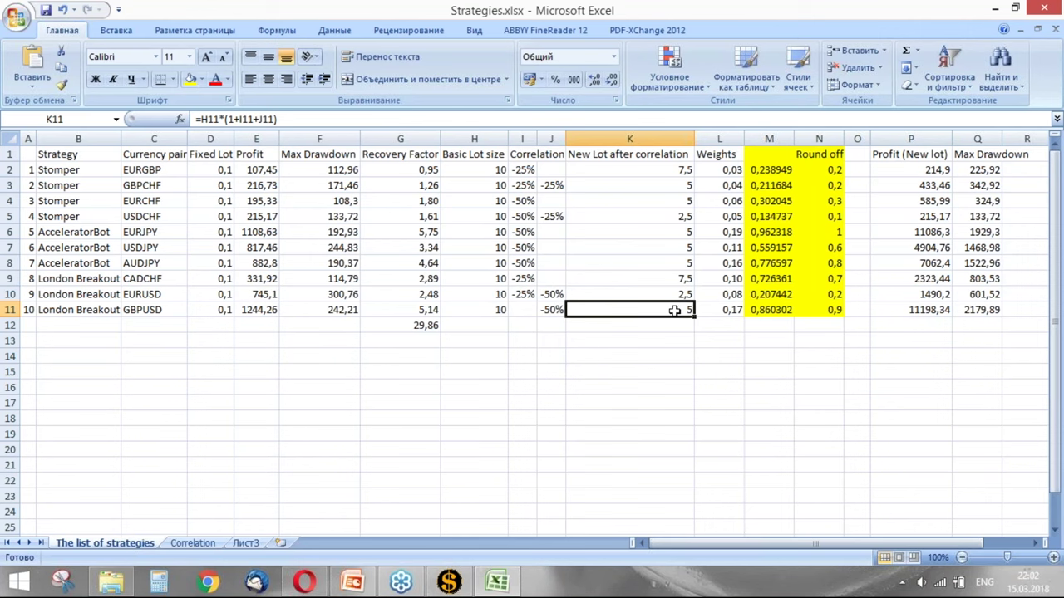
Step: Check the EURGBP weight formula in L2, and select the whole AcceleratorBot EURJPY row to examine its recovery factor
click(719, 169)
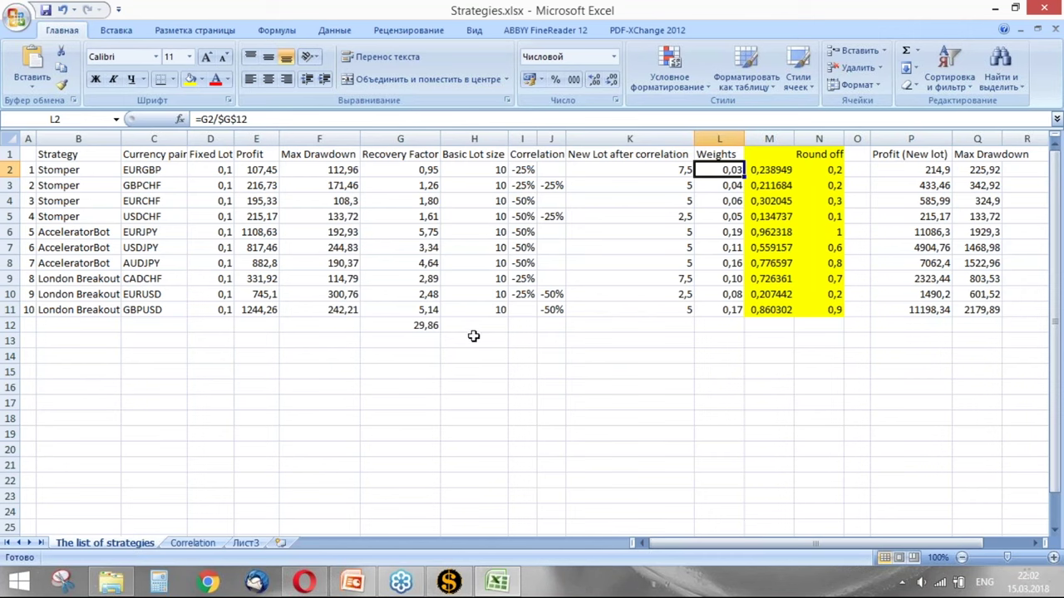
click(454, 352)
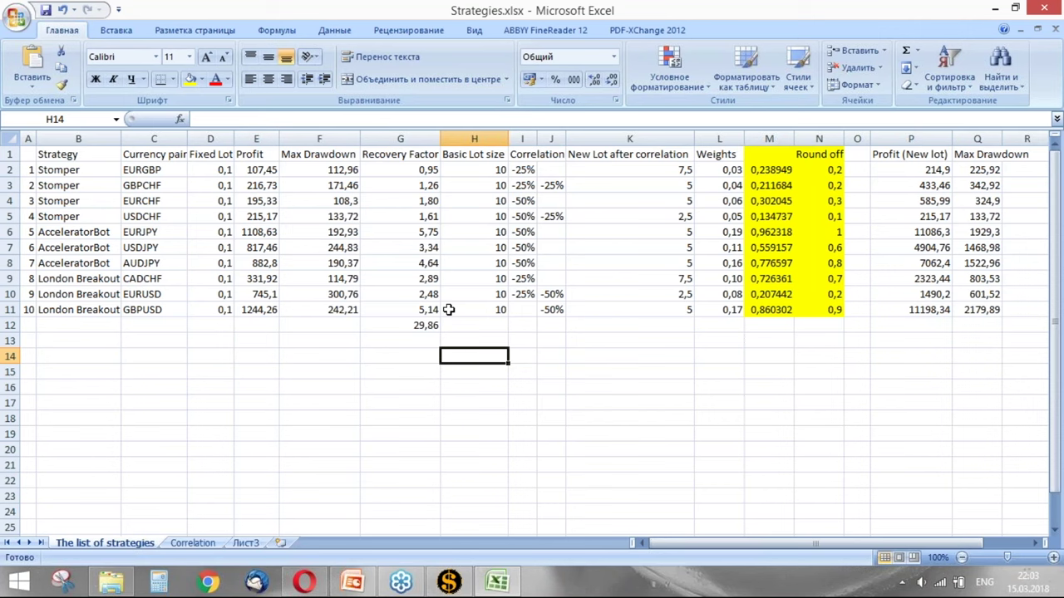
click(12, 232)
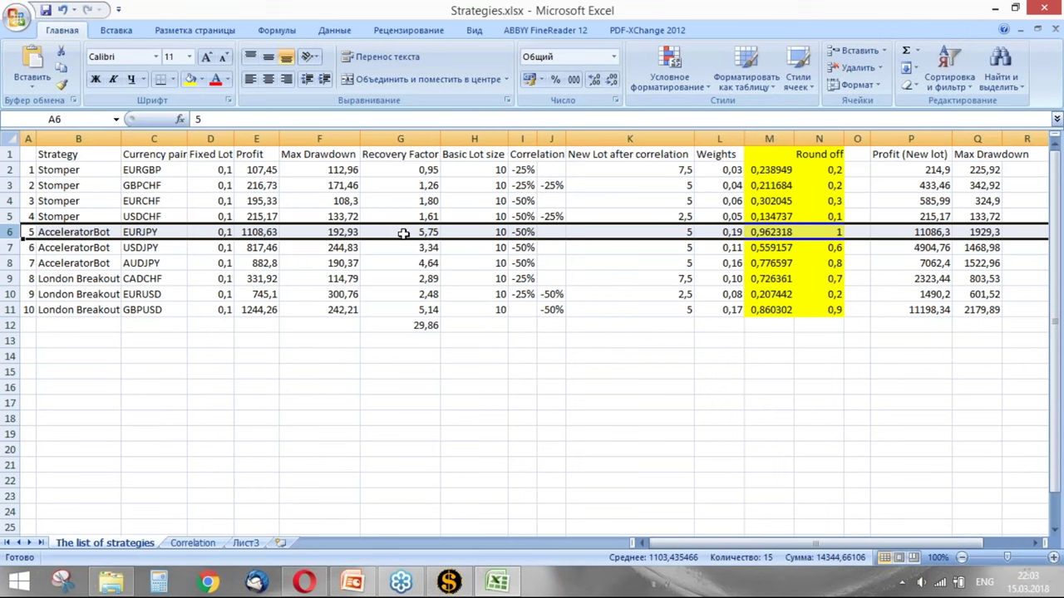
click(402, 365)
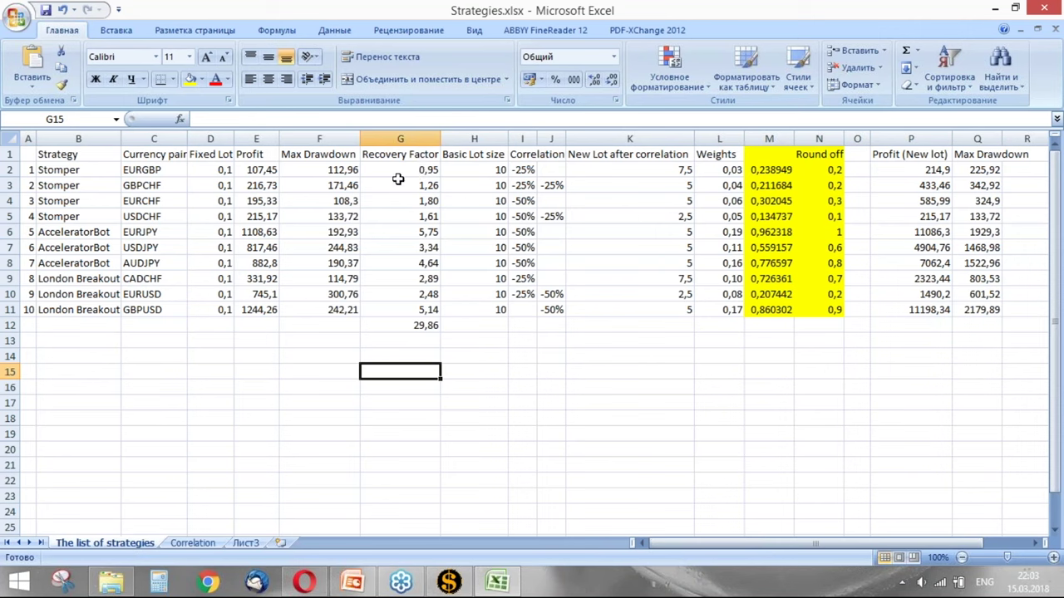
Step: Inspect the recovery factor sum formula in G12 and select the range G2:G11 that it adds up
drag(413, 169, 407, 310)
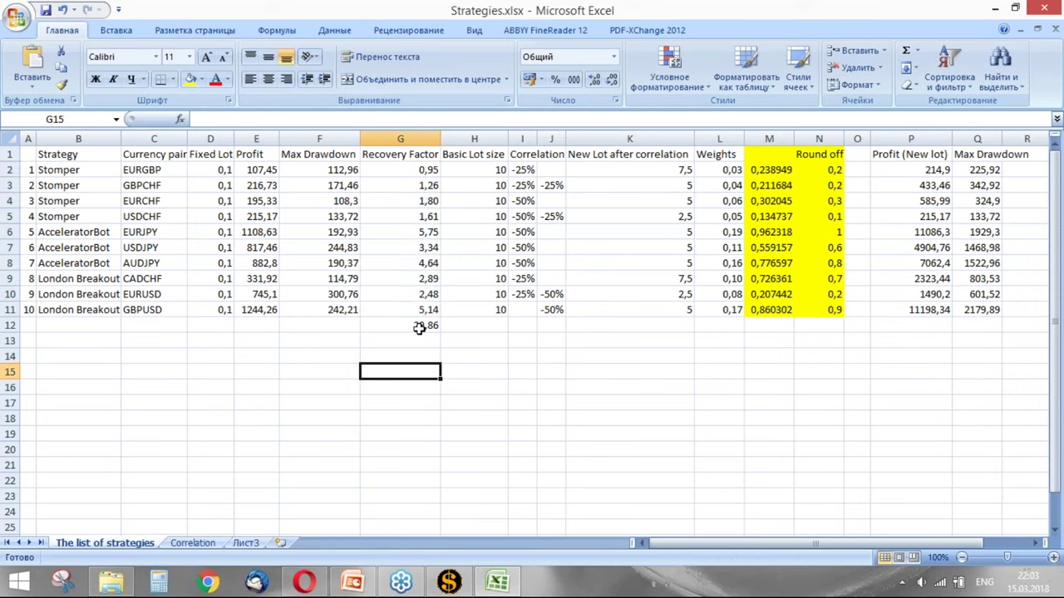
click(419, 326)
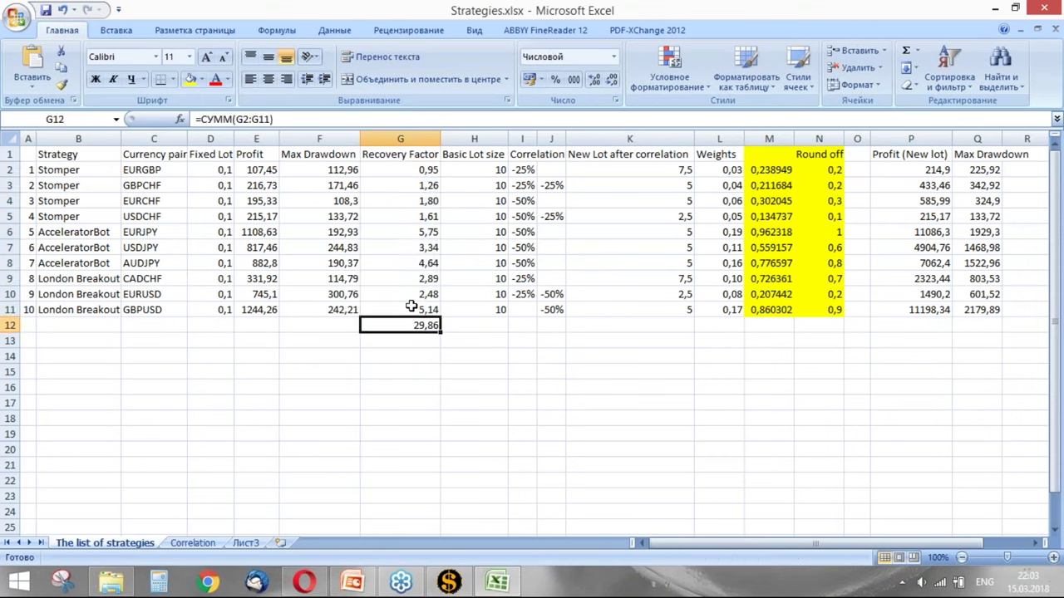
click(414, 173)
drag(414, 177, 418, 316)
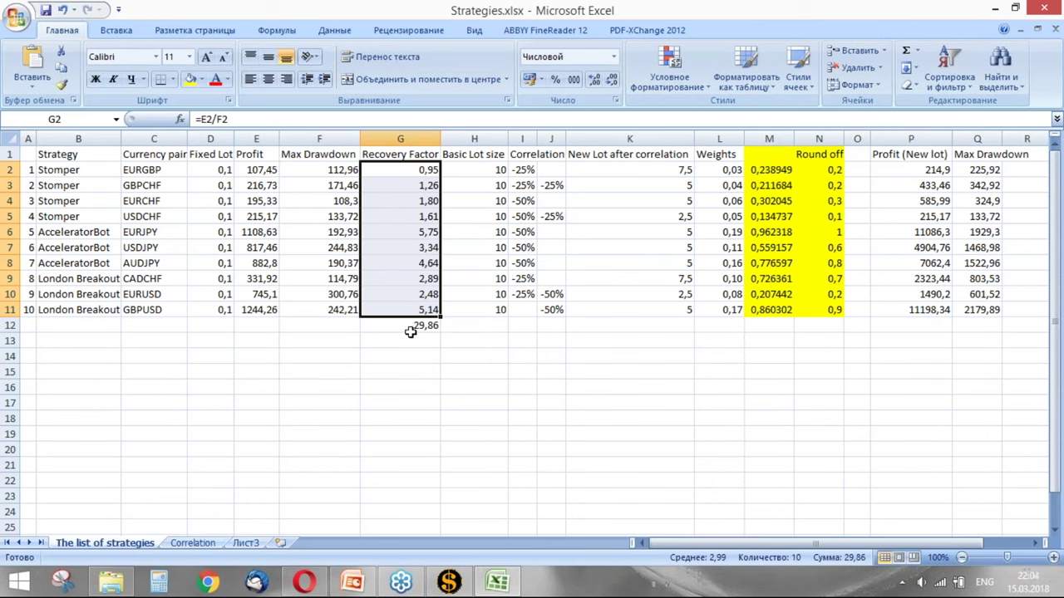
Step: Trace the references of the weight formula in L2, check the adjacent lot formula in M2, and select all weights in L2:L11
click(700, 169)
key(F2)
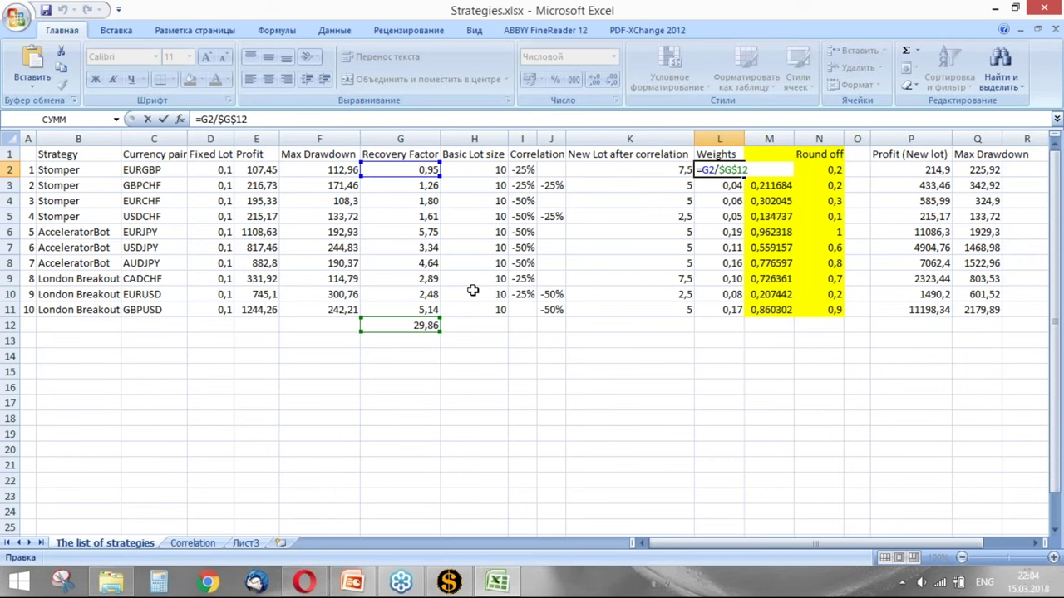
key(ctrl+Return)
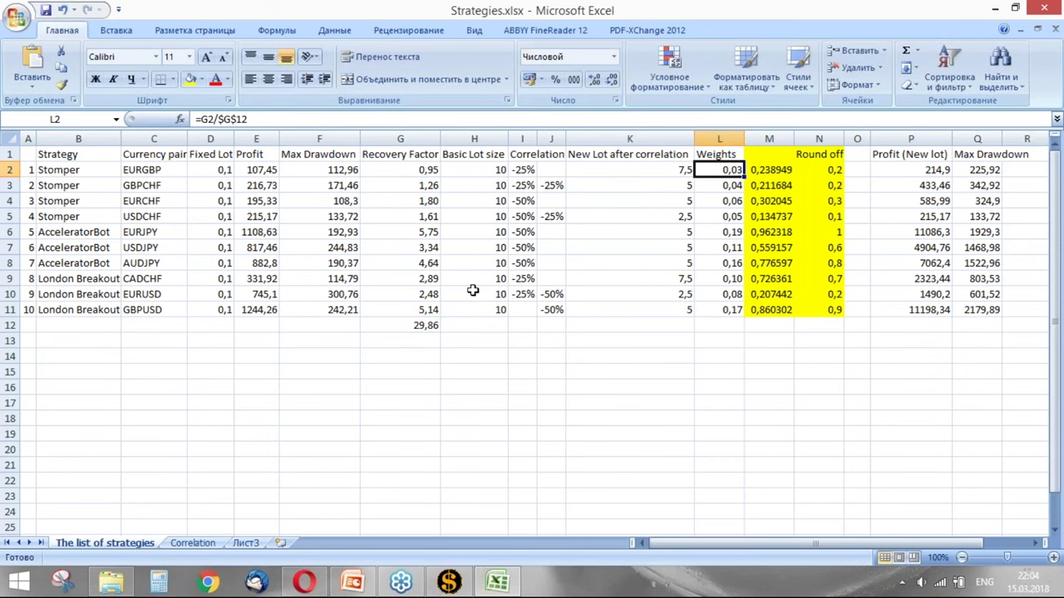
key(Right)
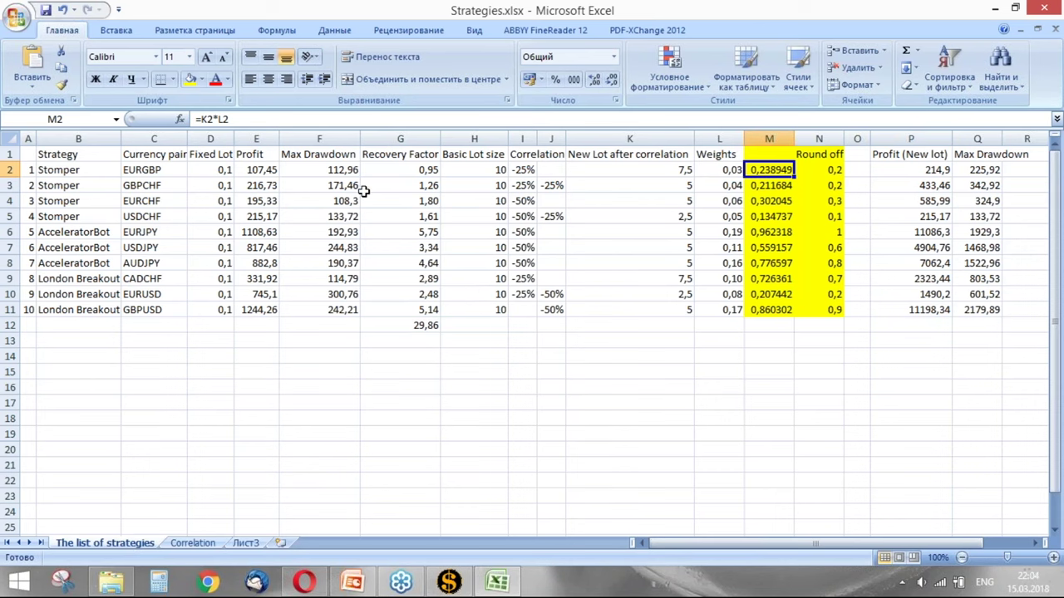
click(687, 169)
click(729, 170)
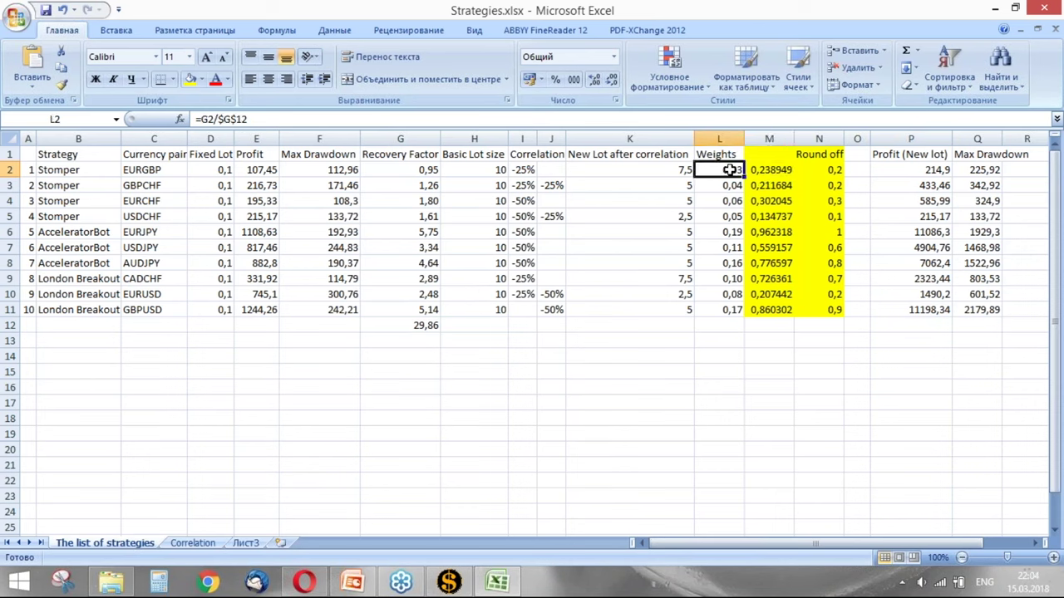
drag(729, 169, 726, 309)
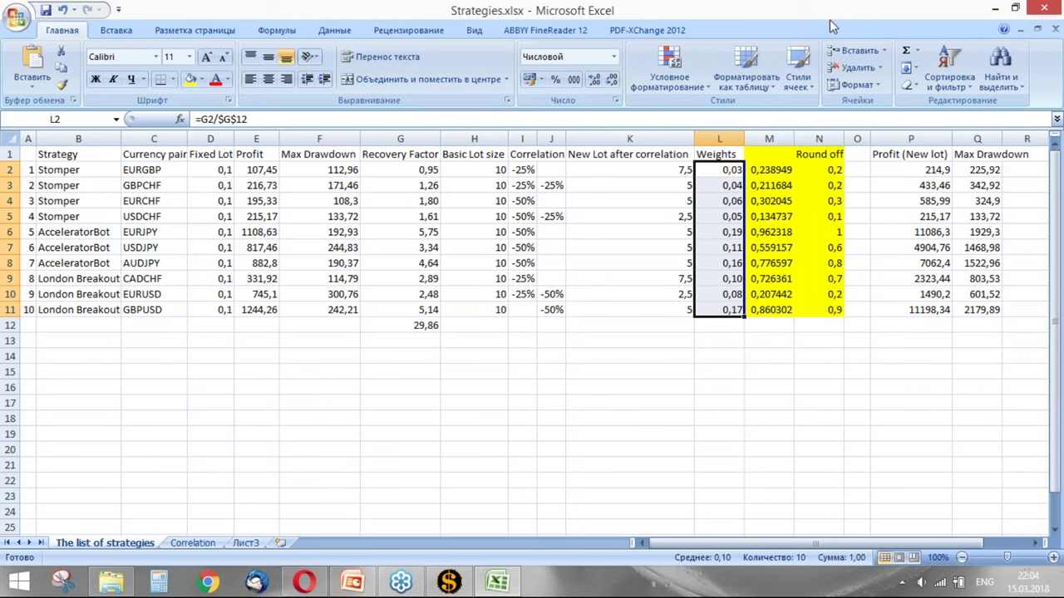
Step: Select the weighted lots in M2:M11 and compare the EURGBP value in M2 with its rounded lot in N2
click(761, 169)
drag(761, 169, 771, 308)
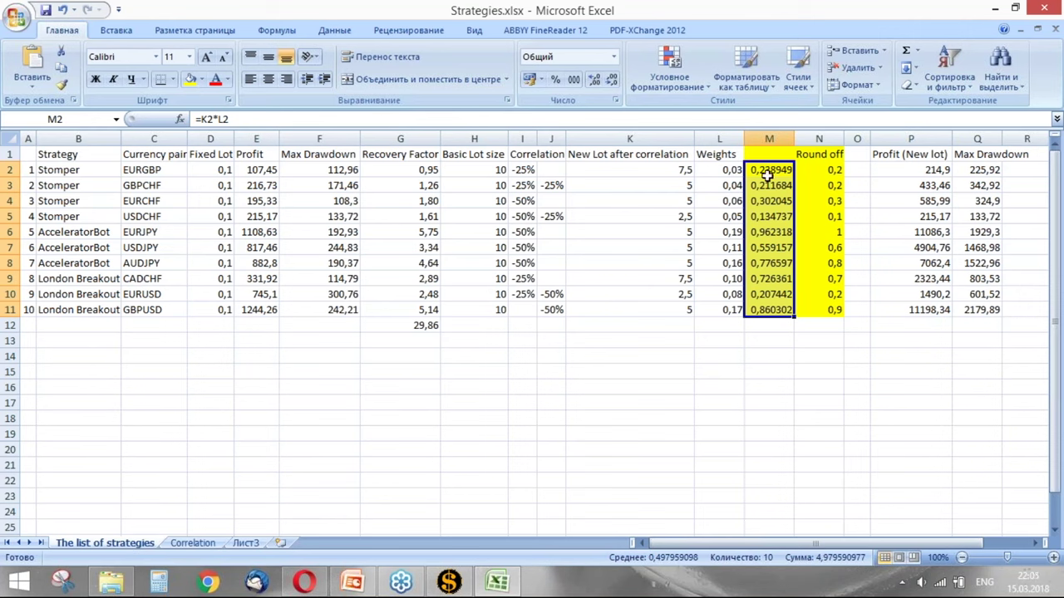
click(816, 172)
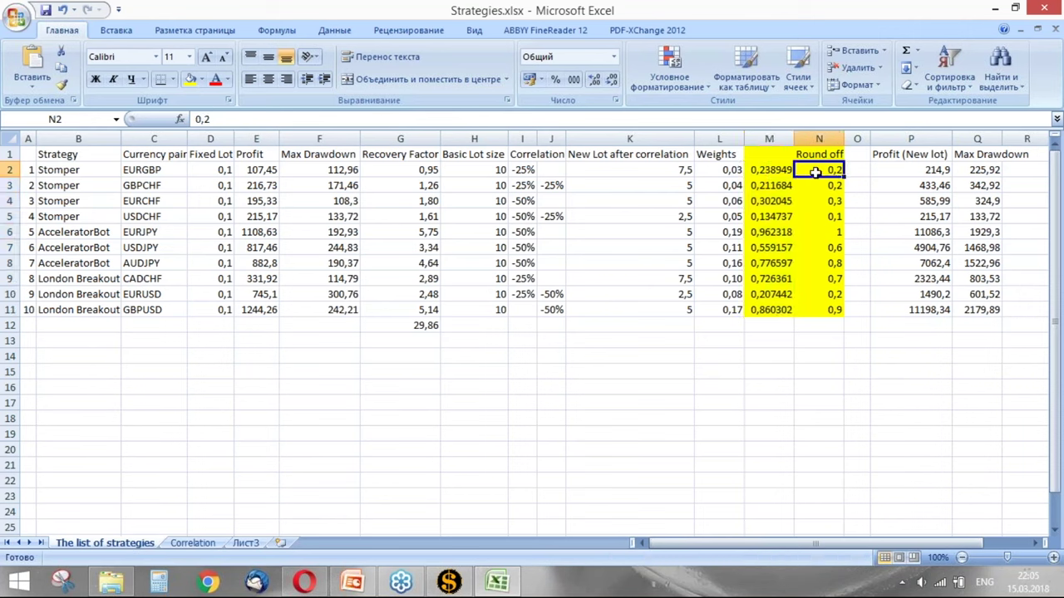
click(755, 172)
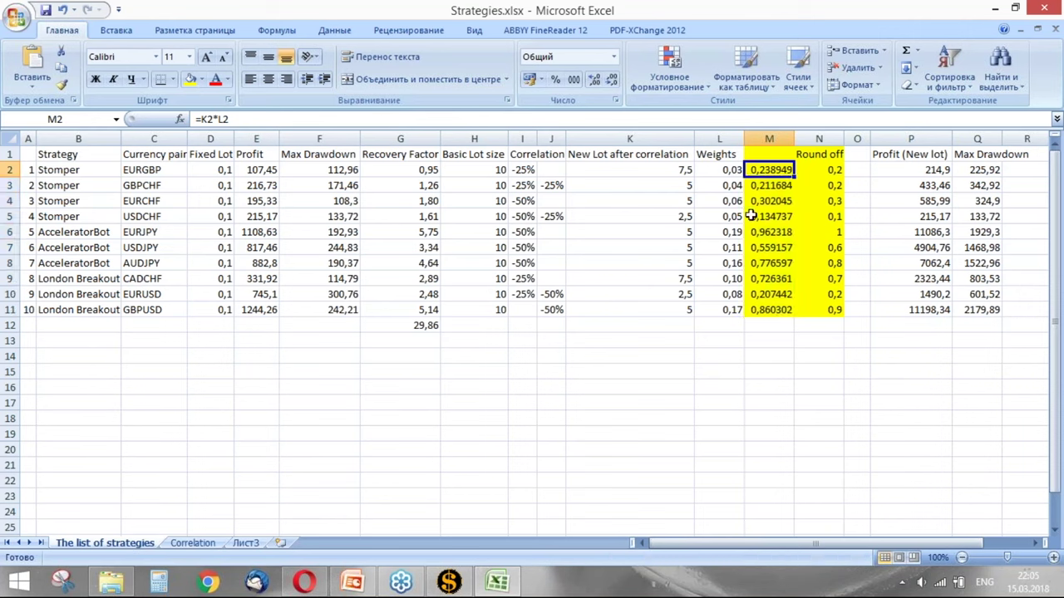
click(835, 170)
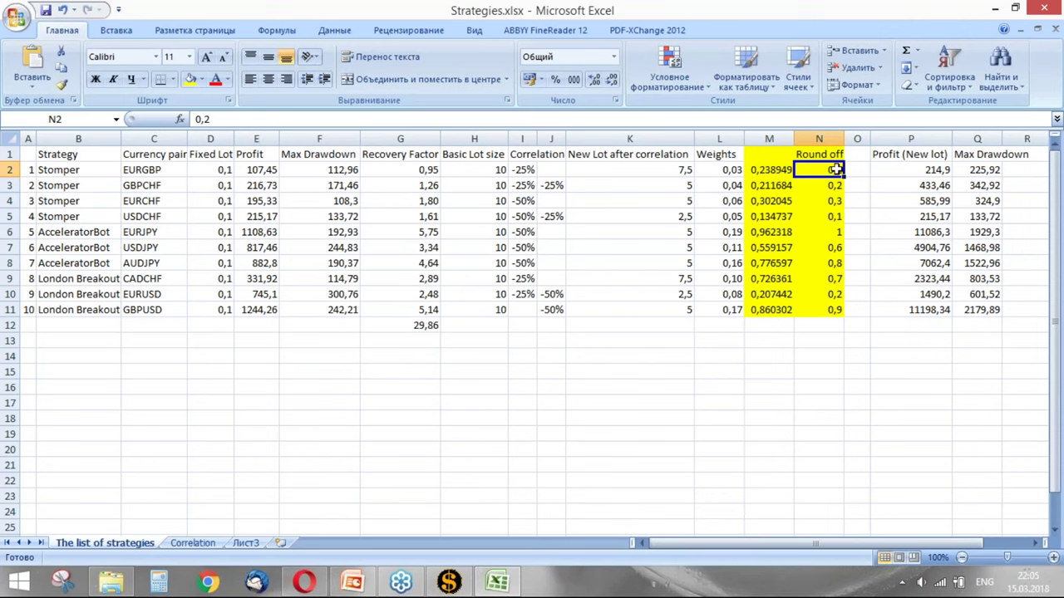
Step: Select all rounded lots in N2:N11, and examine the AcceleratorBot EURJPY row and its rounded lot
click(831, 310)
drag(829, 265, 831, 170)
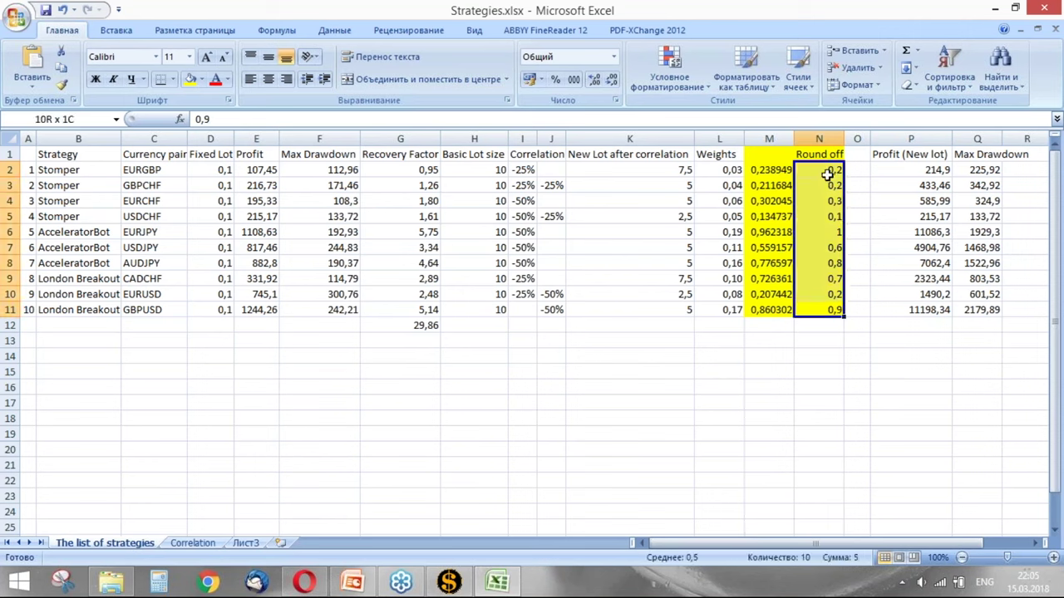
click(859, 217)
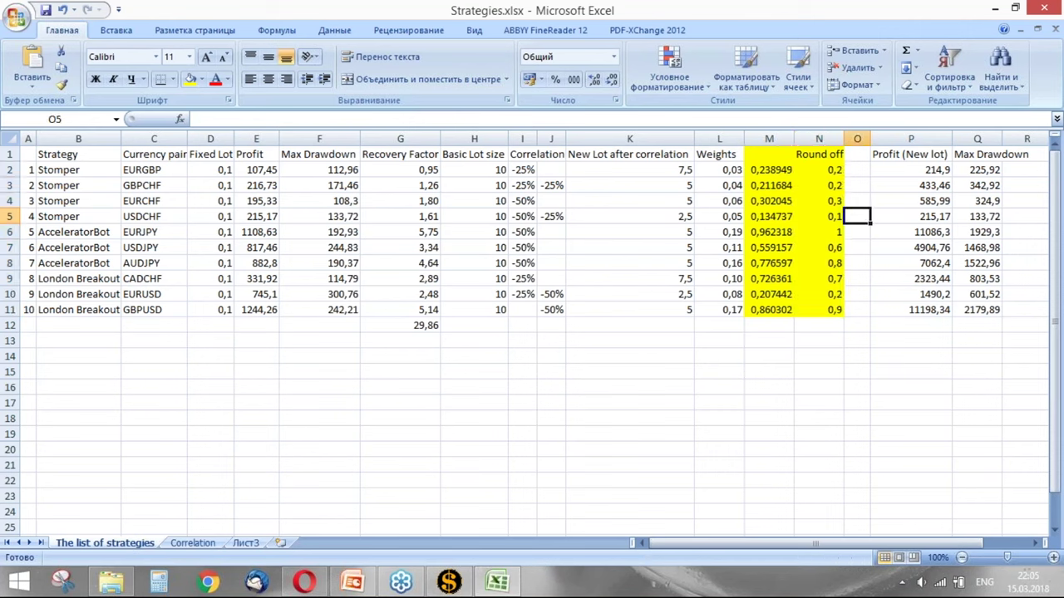
click(14, 232)
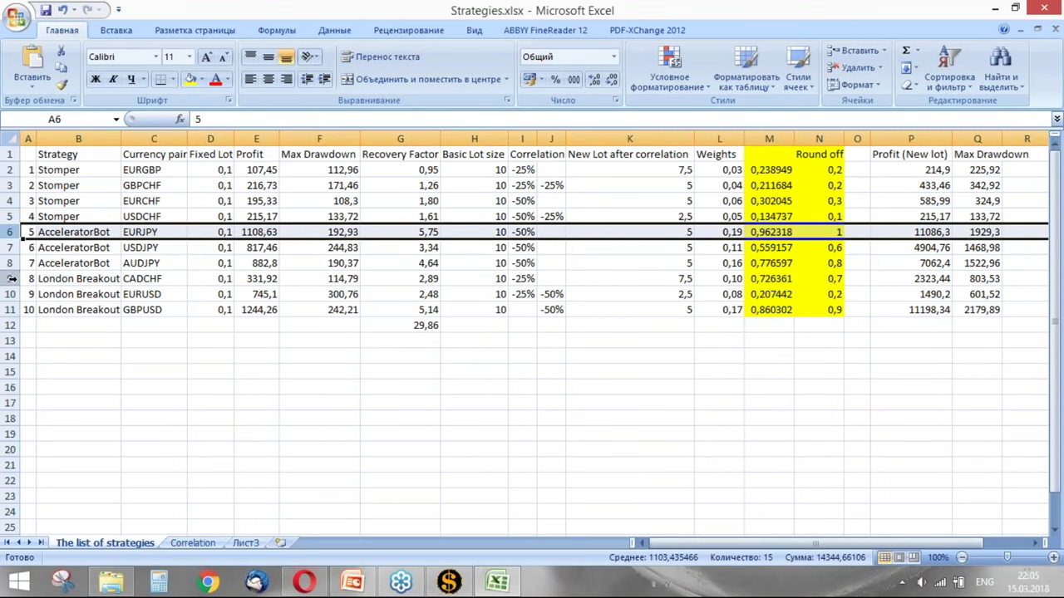
click(835, 233)
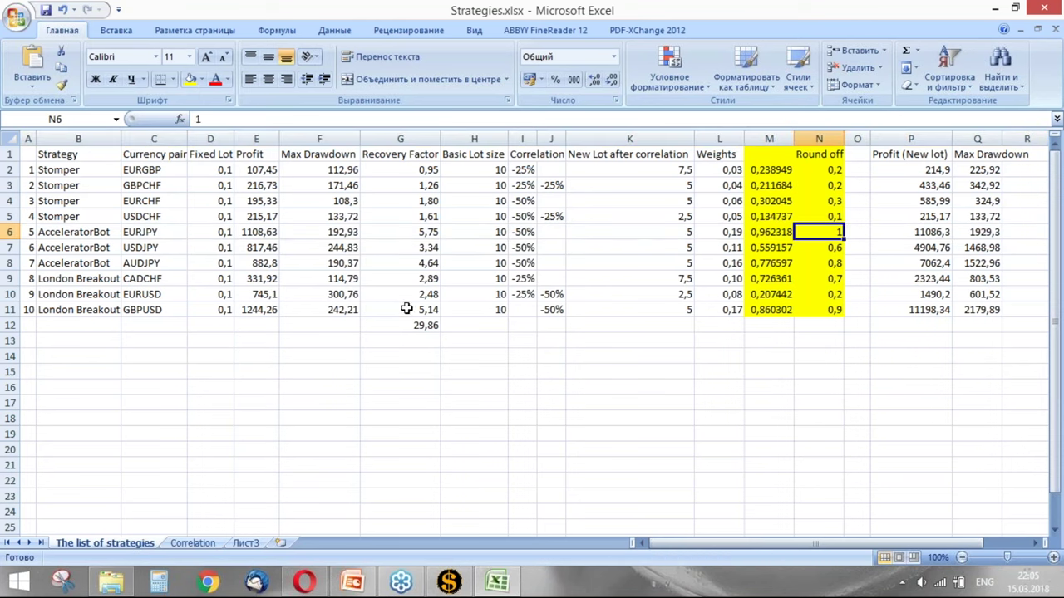
Step: Examine the London Breakout GBPUSD row and its rounded lot in N11, and select all rounded lots in N2:N11
click(8, 310)
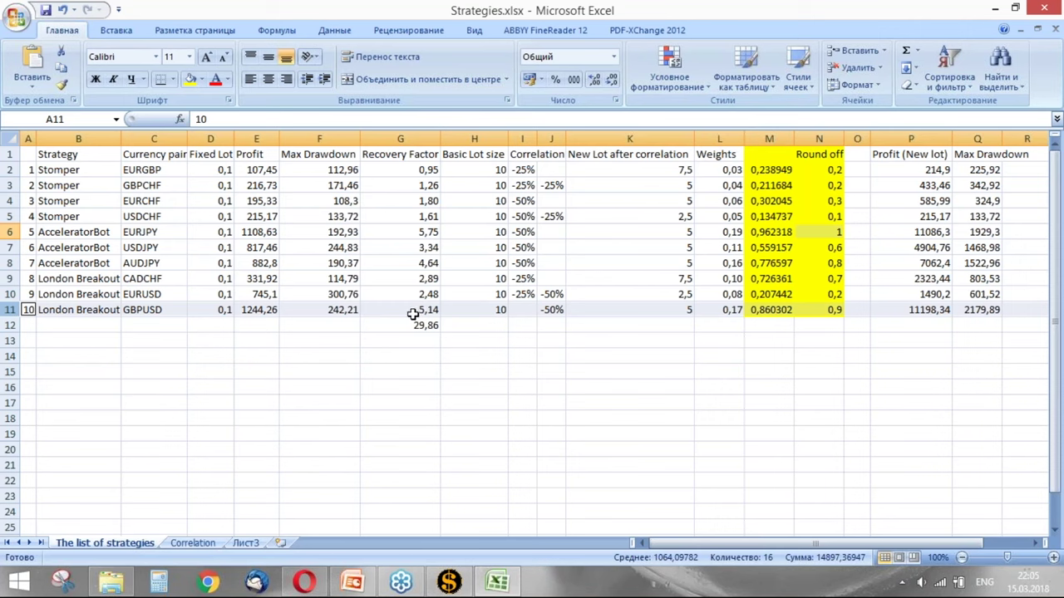
click(806, 313)
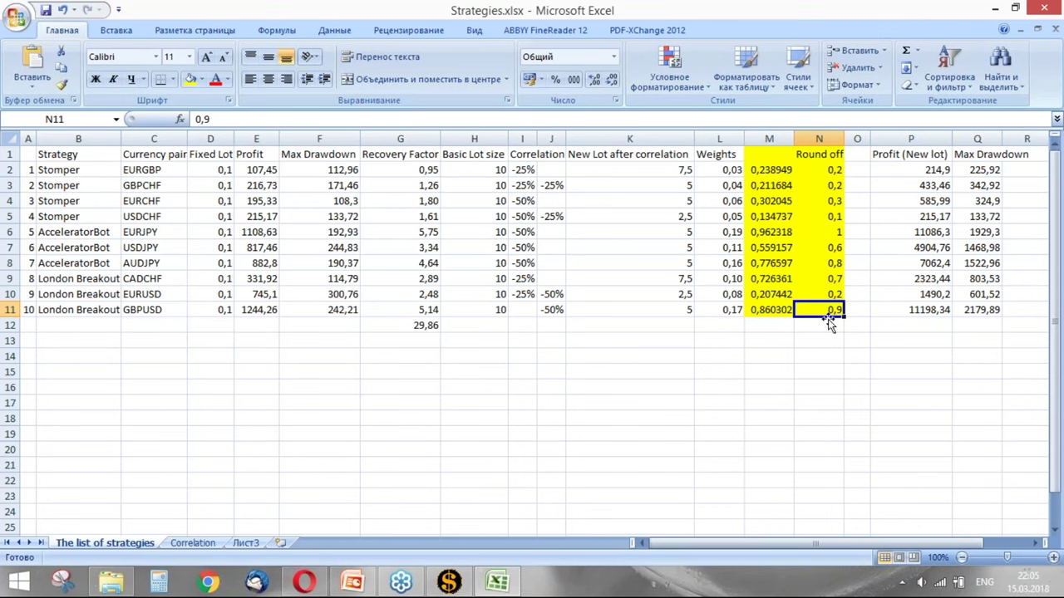
drag(817, 296, 811, 171)
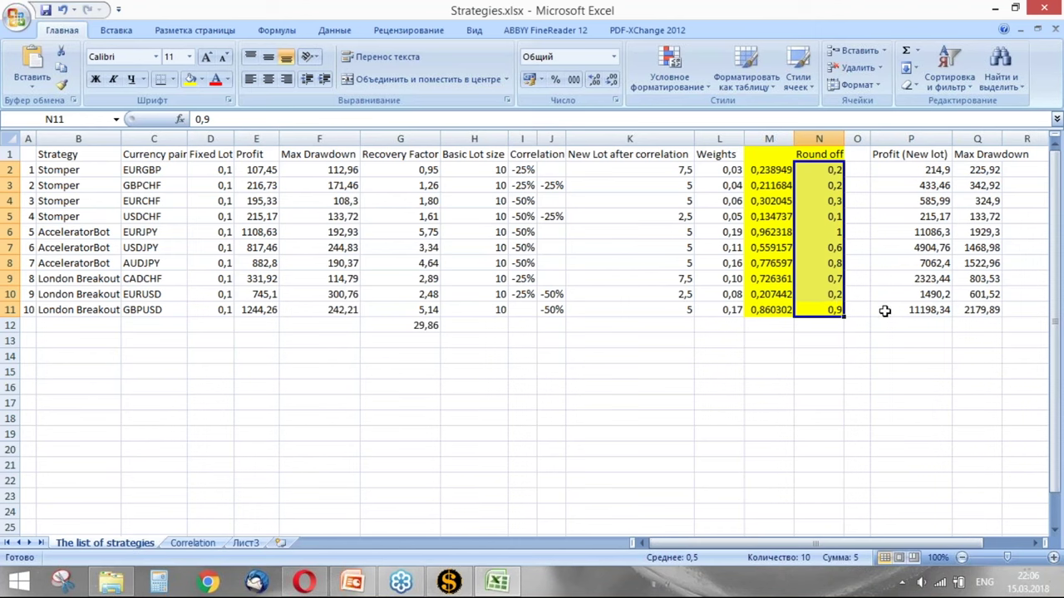
Step: Examine the new-lot profit and drawdown of the GBPUSD and EURJPY rows, and check the AUDJPY profit formula in P8
click(8, 310)
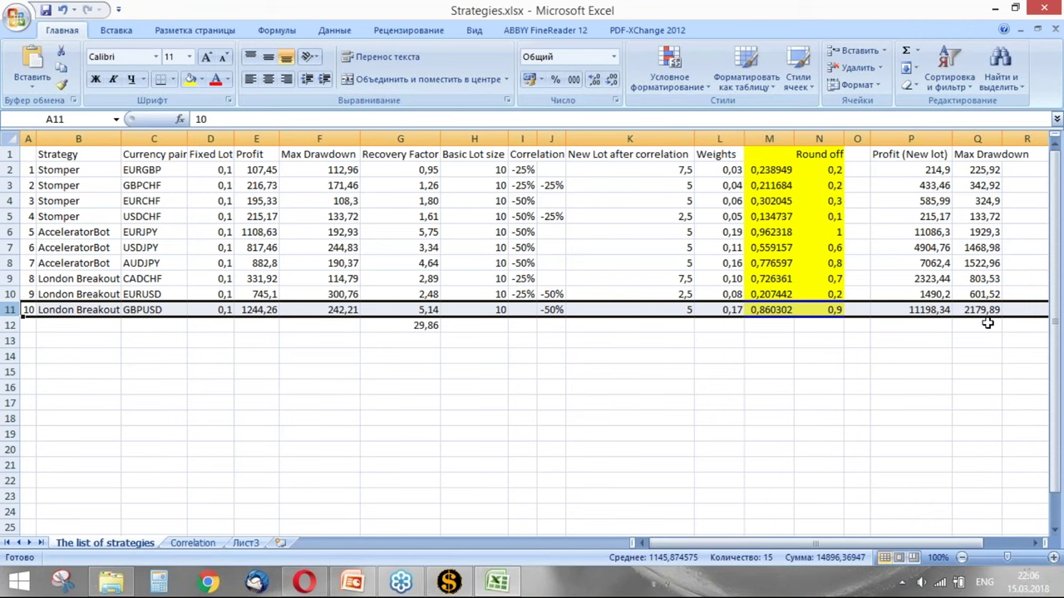
click(839, 307)
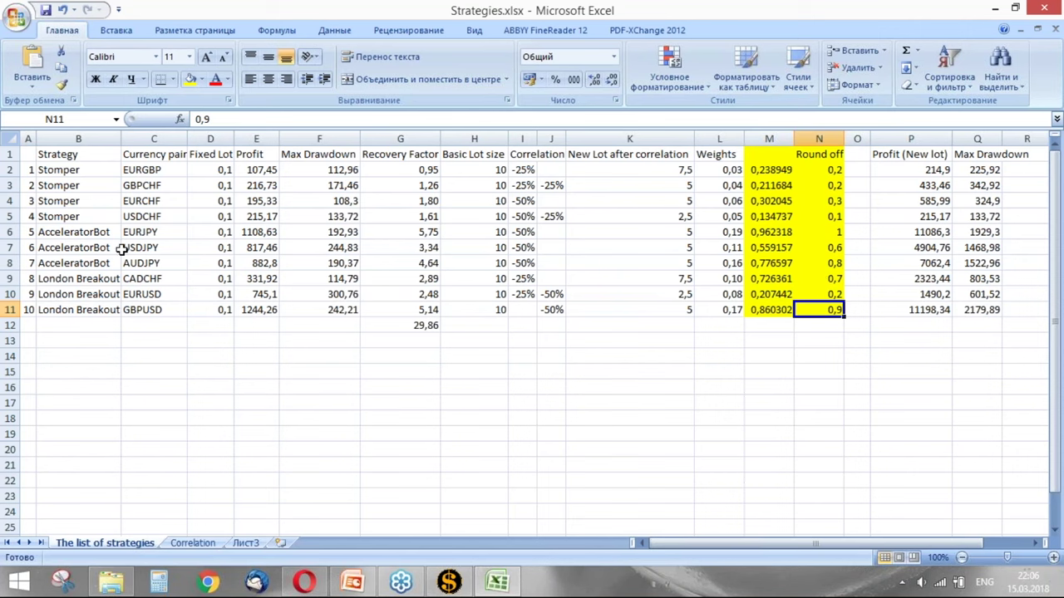
click(26, 232)
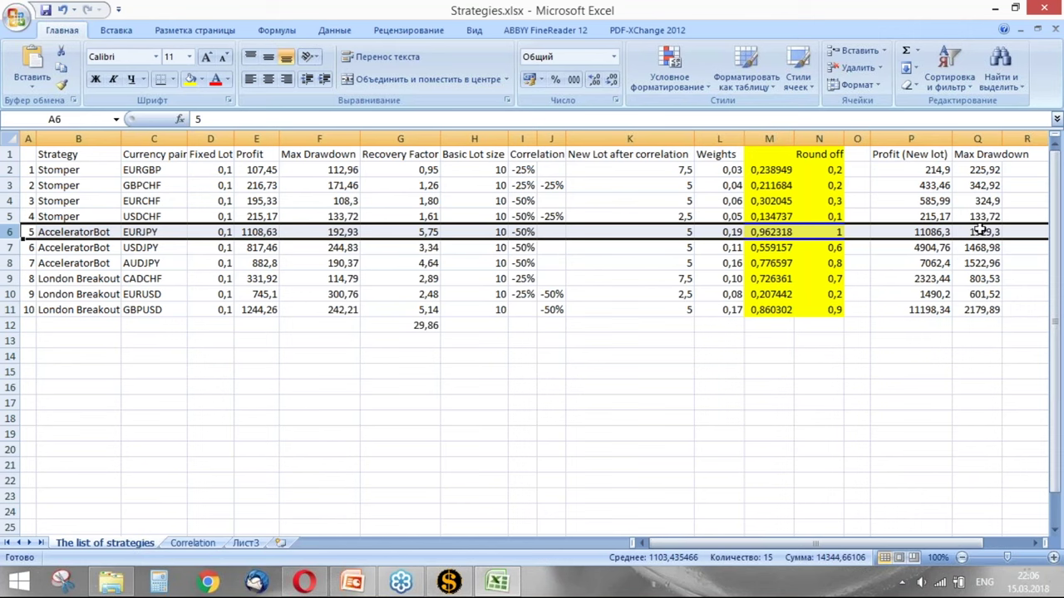
click(937, 264)
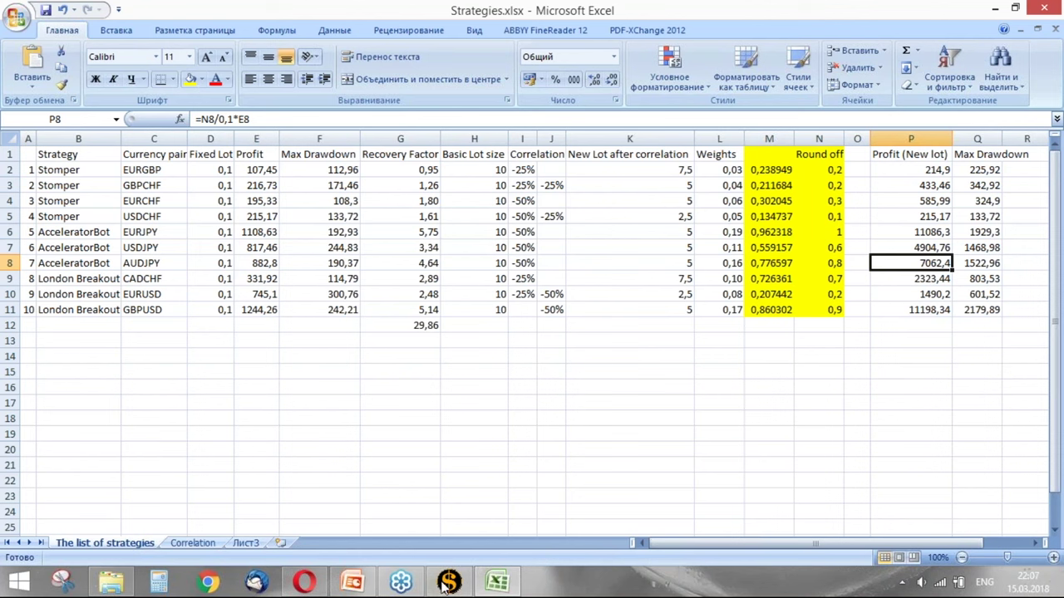
Step: In MetaTrader, compare the AcceleratorBot_USDJPYH4 lot size input with the AUDJPY row in Excel, accept the inputs and run the AUDJPY H4 backtest
mouse_move(449, 585)
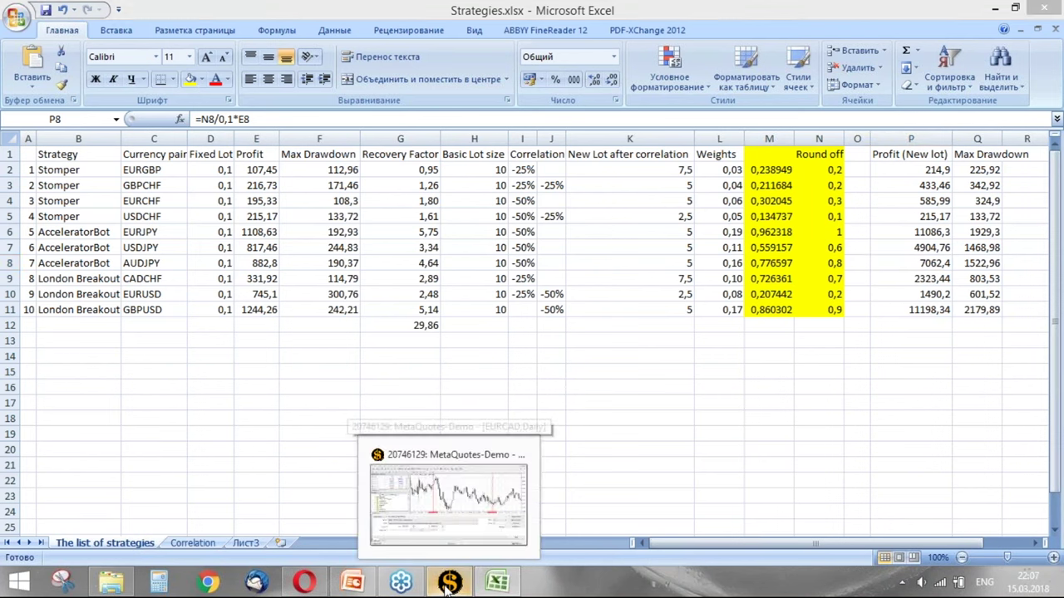
click(446, 585)
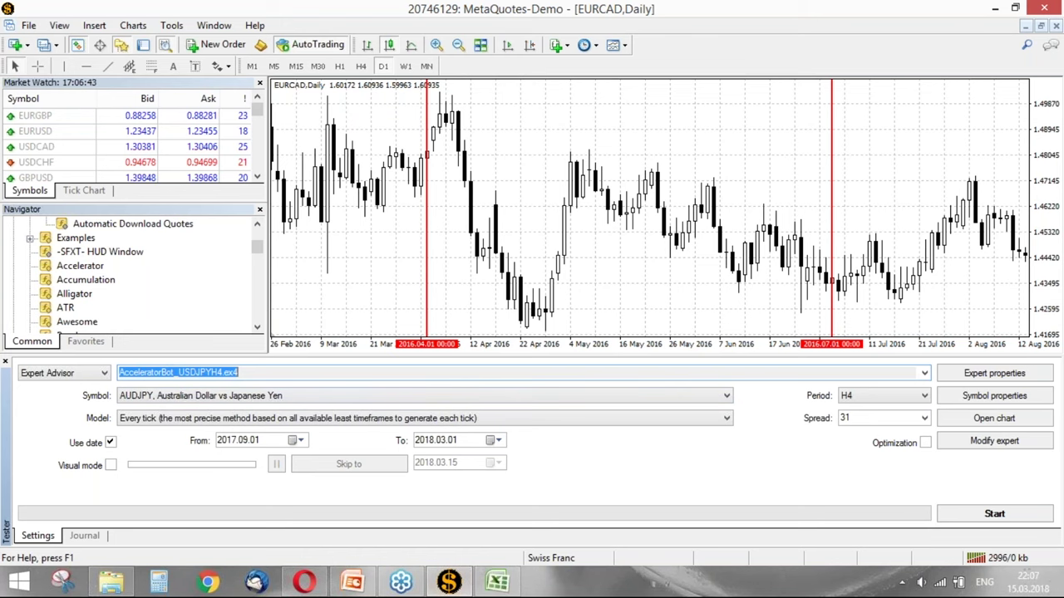
key(Tab)
key(Return)
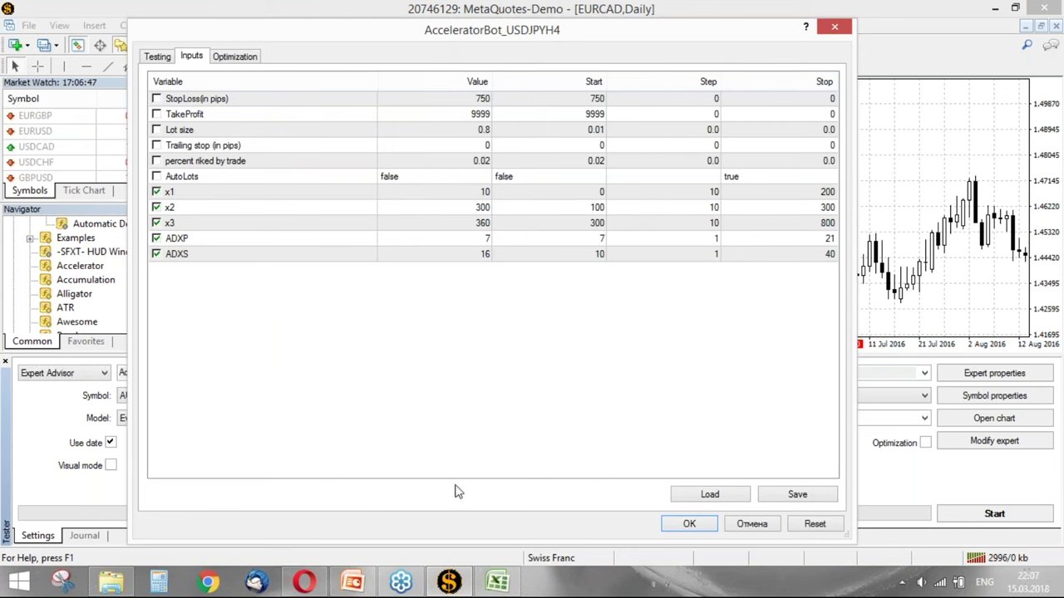
click(497, 582)
drag(811, 267, 34, 264)
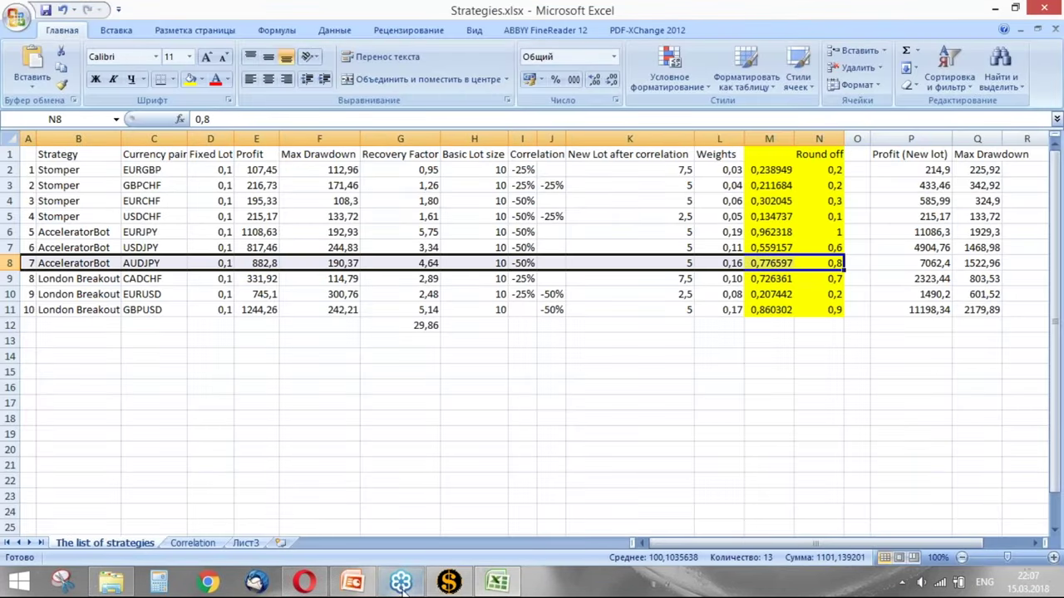
click(449, 584)
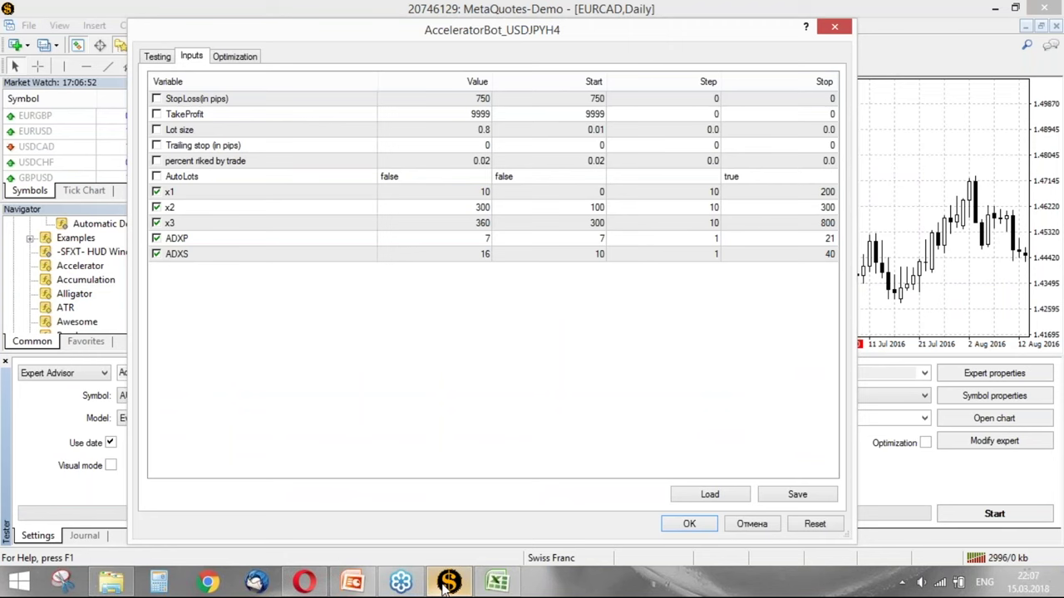
click(686, 524)
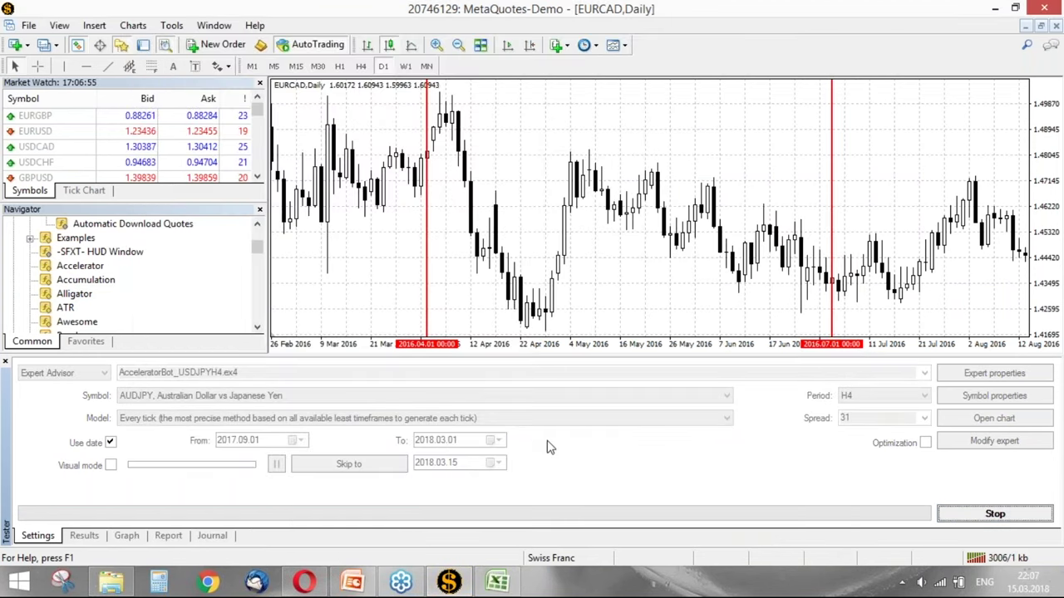
Step: Select the rounded lots N2:N11 in the Excel workbook and return to the running MetaTrader backtest
click(497, 582)
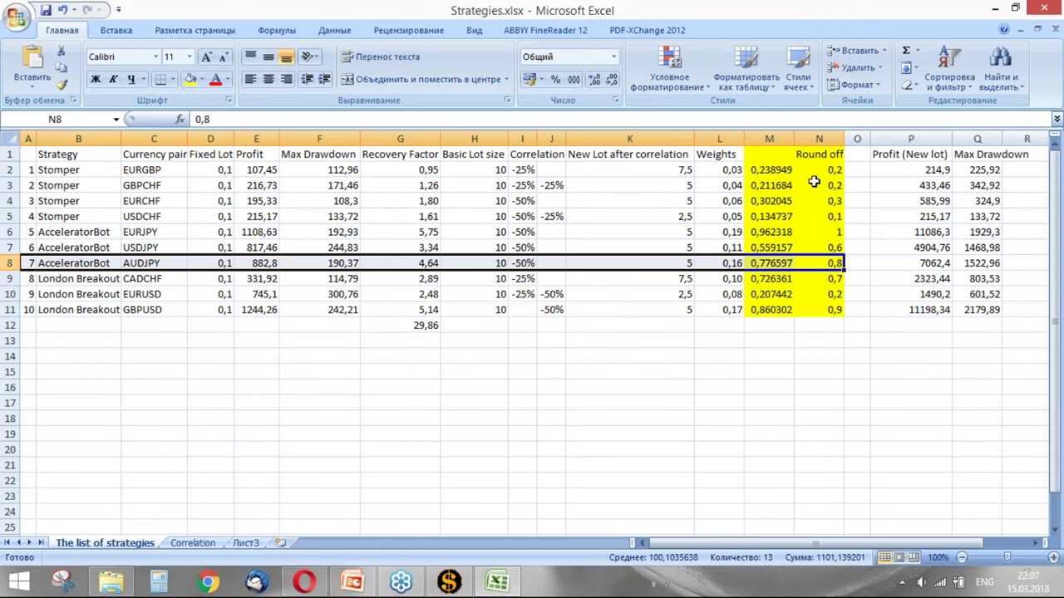
drag(812, 166, 819, 310)
click(458, 580)
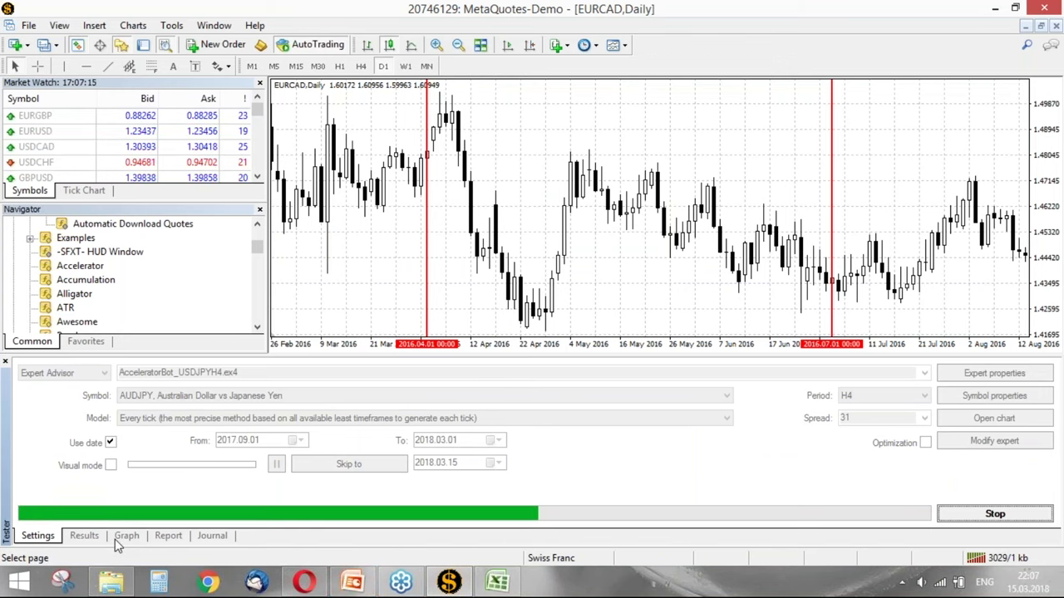
Step: Follow the AUDJPY backtest's progress and balance graph, and check the order size of the first trade in the results
click(119, 538)
click(49, 538)
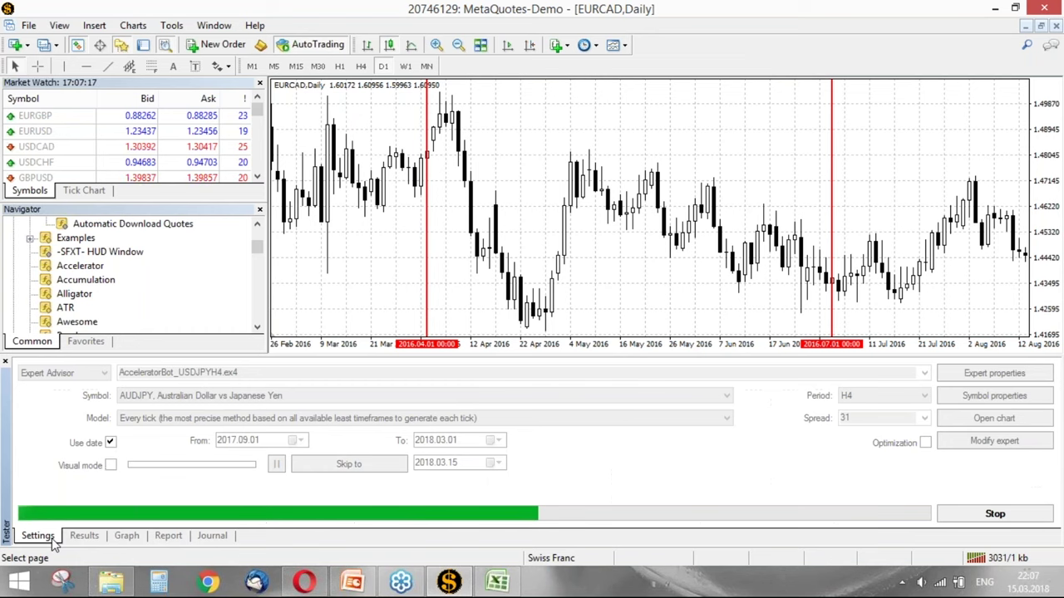
click(133, 538)
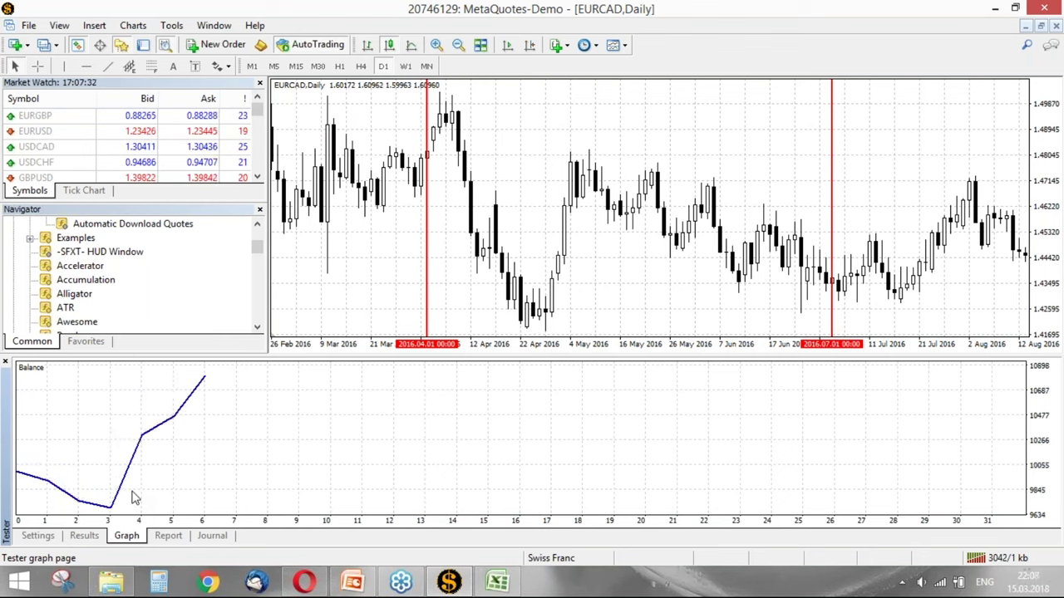
click(39, 536)
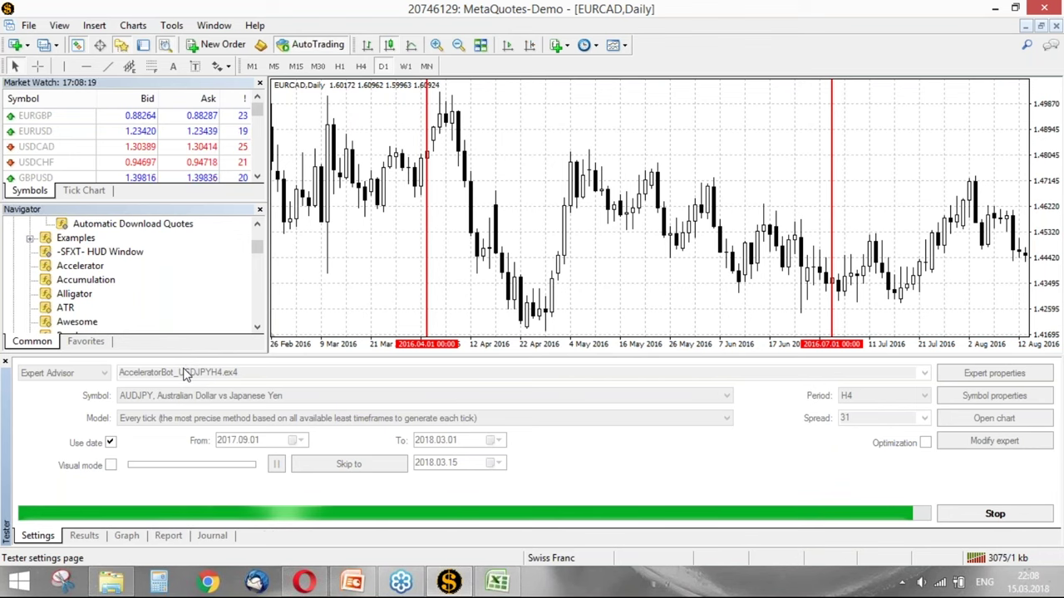
click(137, 539)
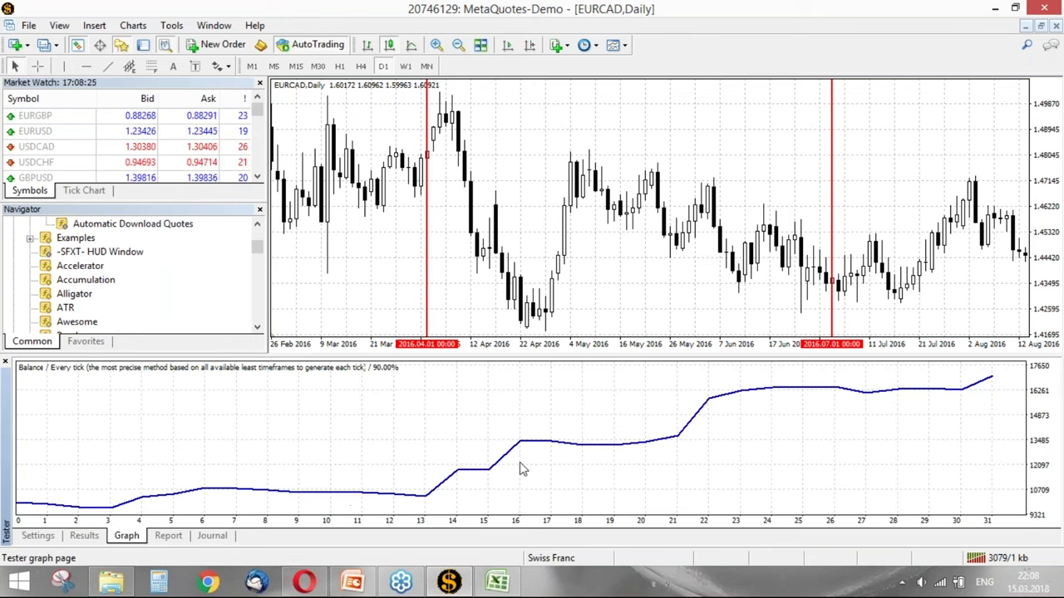
click(84, 540)
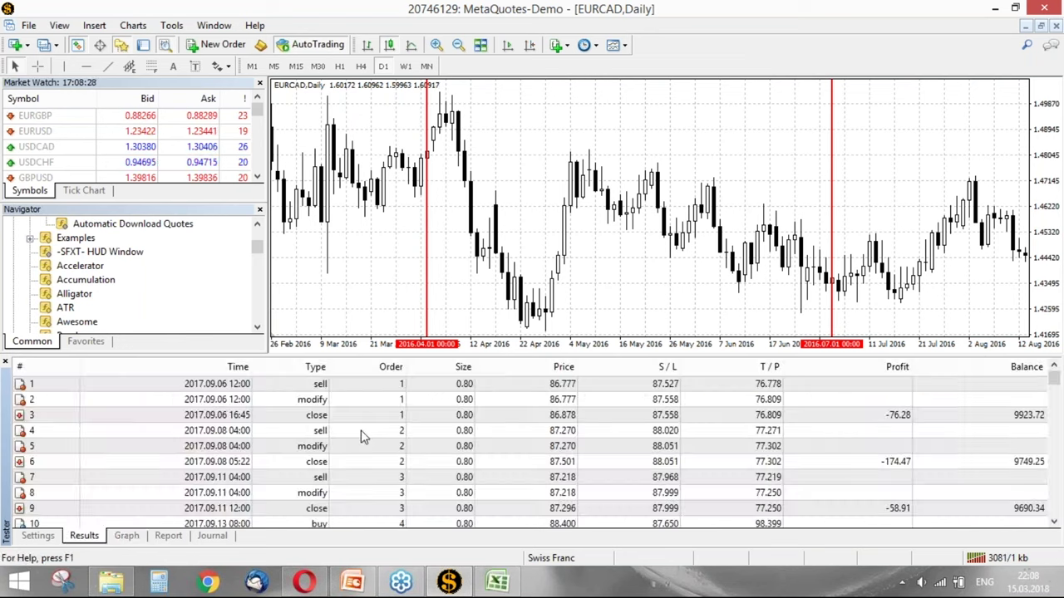
click(457, 386)
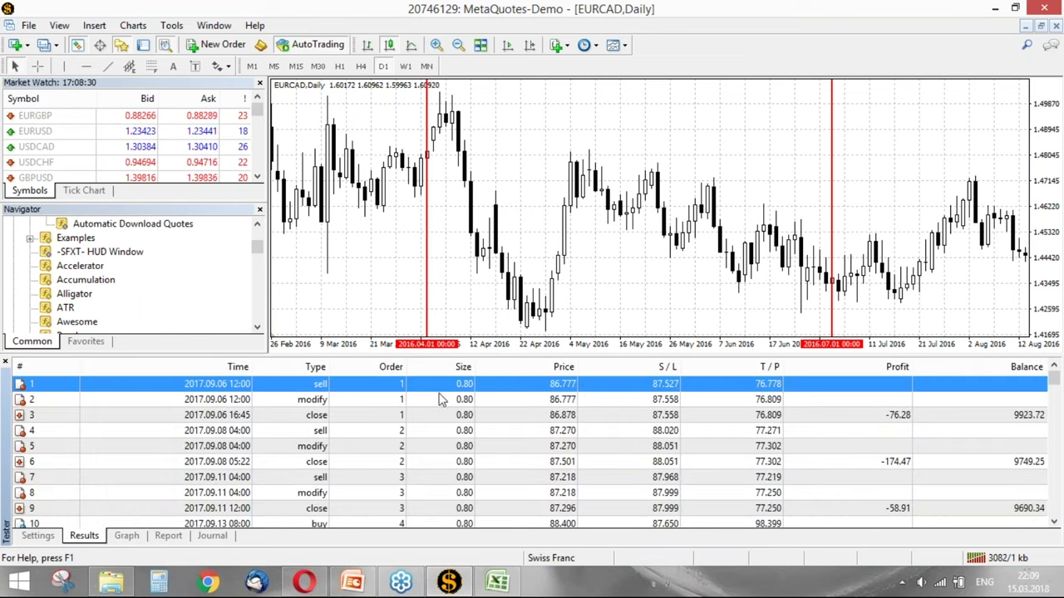
Step: Open the dialog for saving the backtest results as a report, review the existing reports in New Lots, and cancel saving
click(311, 446)
right_click(311, 446)
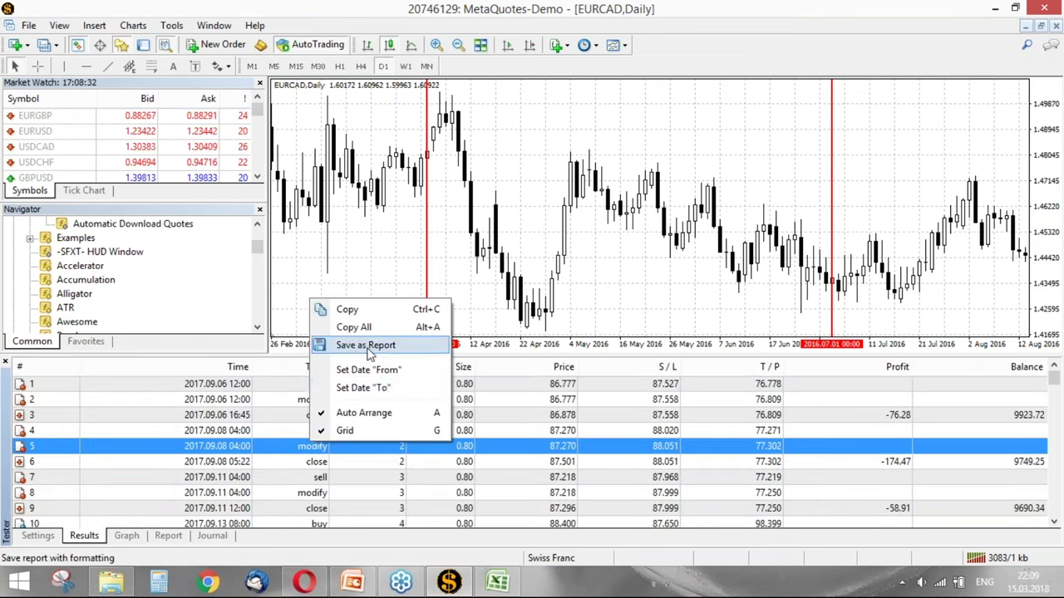
click(323, 347)
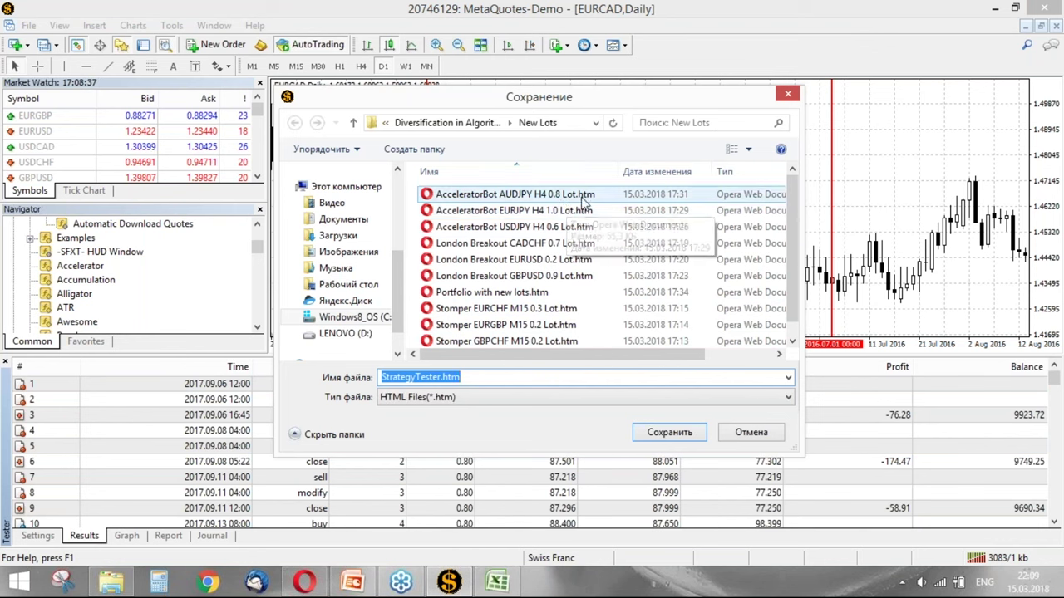
click(744, 441)
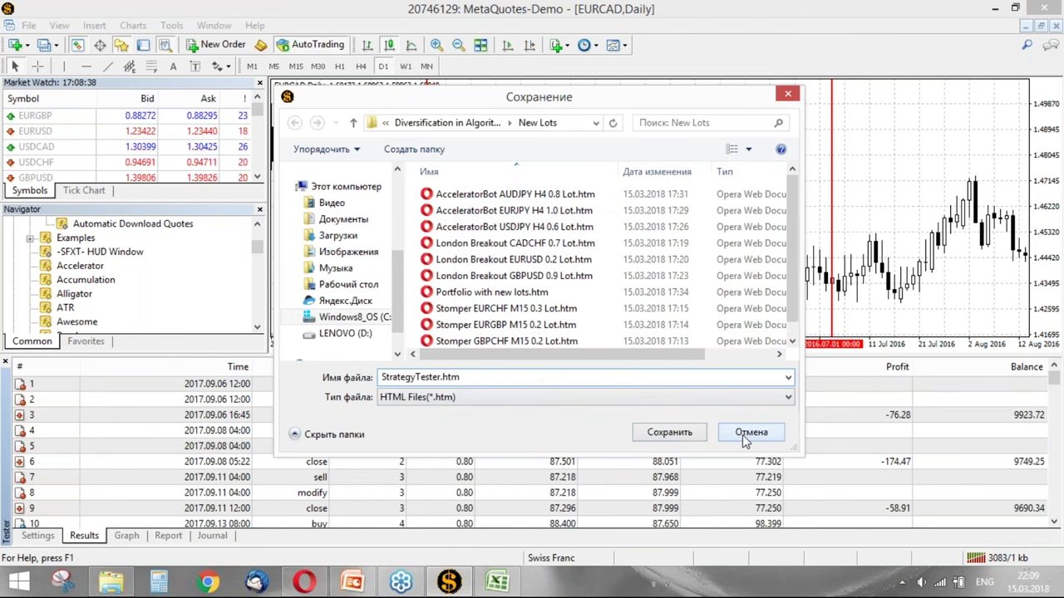
Step: Open the New Lots folder in File Explorer and view the AcceleratorBot EURJPY H4 1.0 Lot.htm report
click(114, 586)
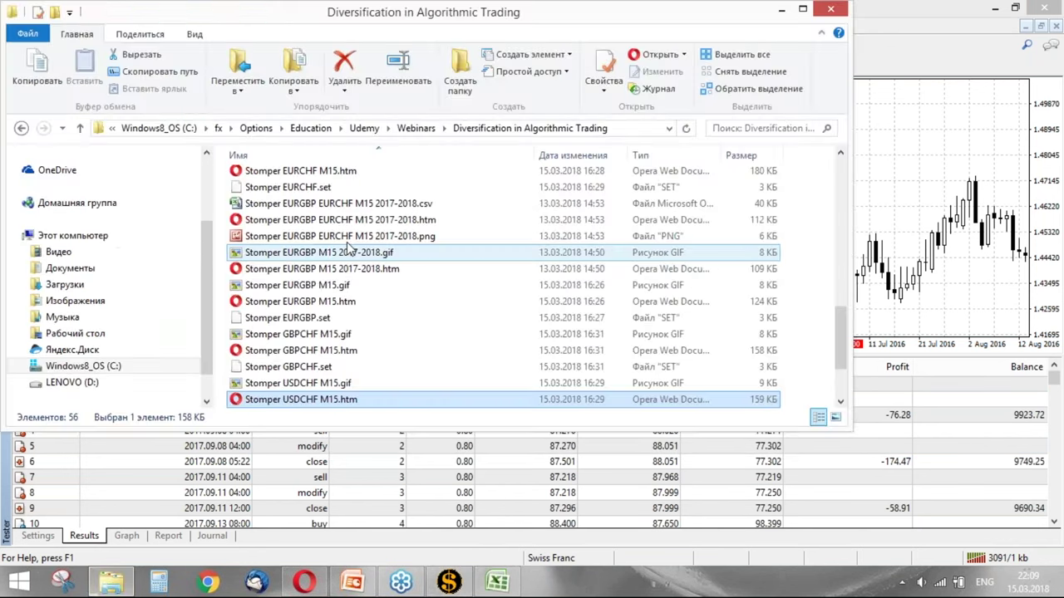
scroll(274, 185, up, 10)
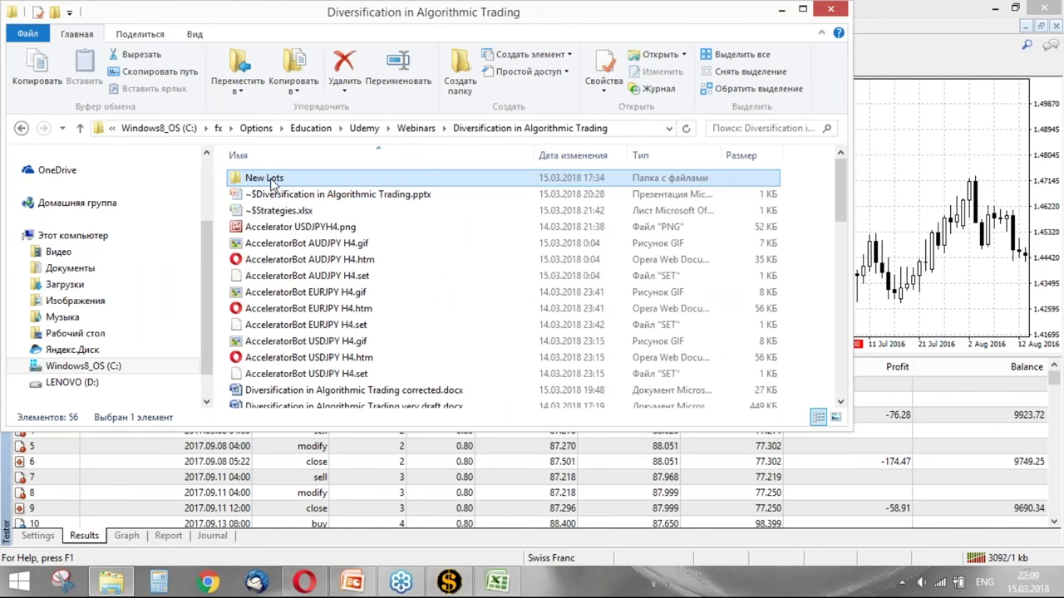
double_click(265, 178)
click(114, 585)
click(37, 536)
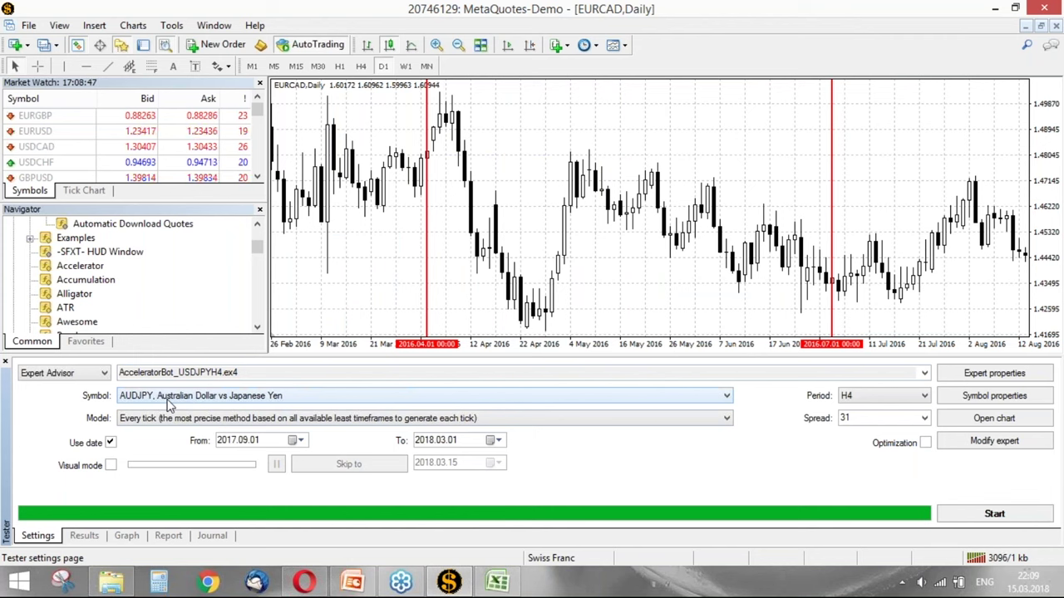
click(114, 586)
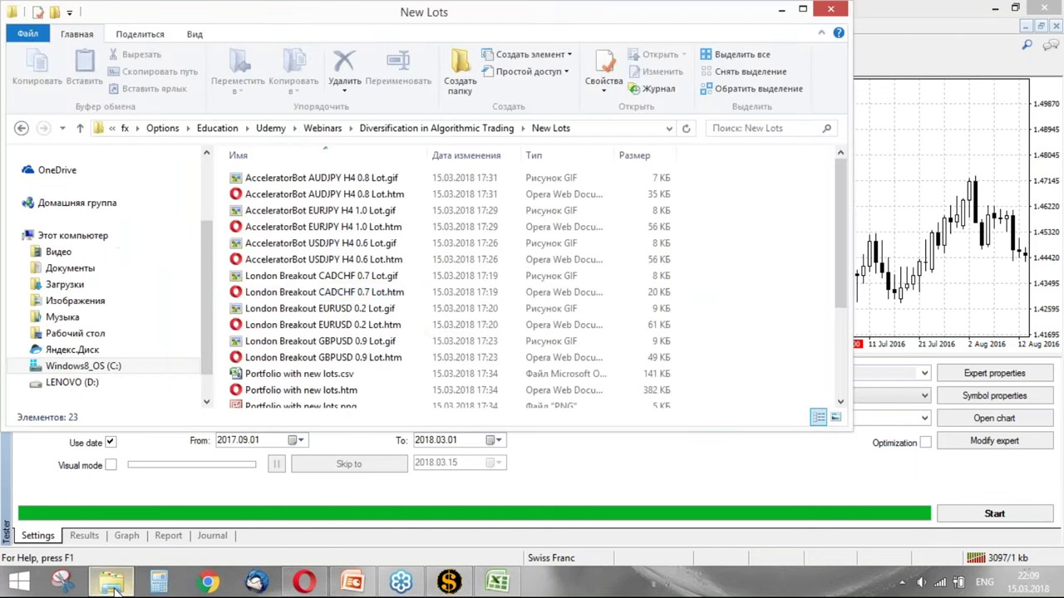
click(314, 230)
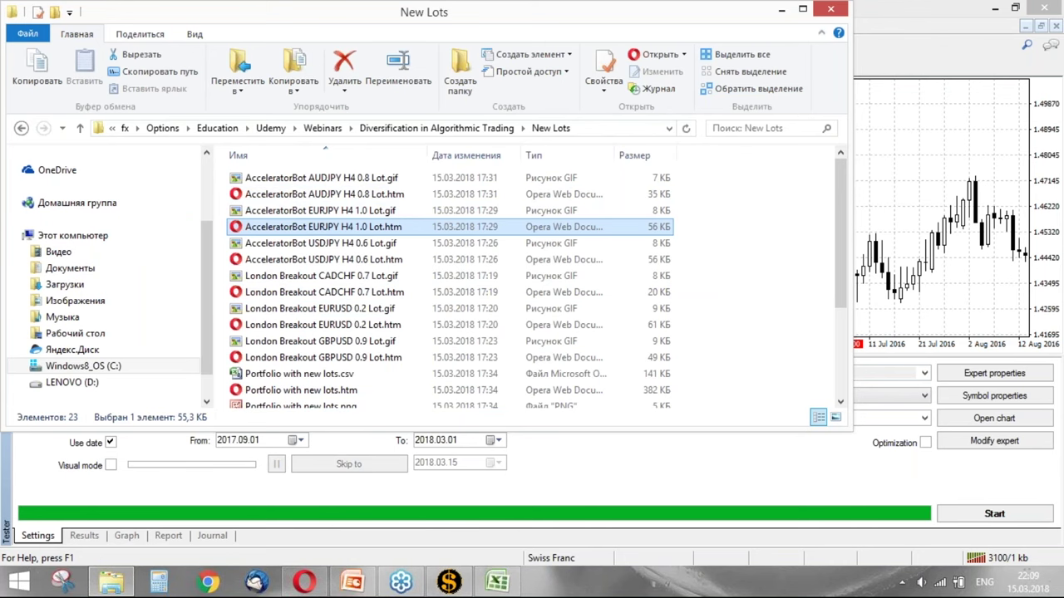
double_click(314, 229)
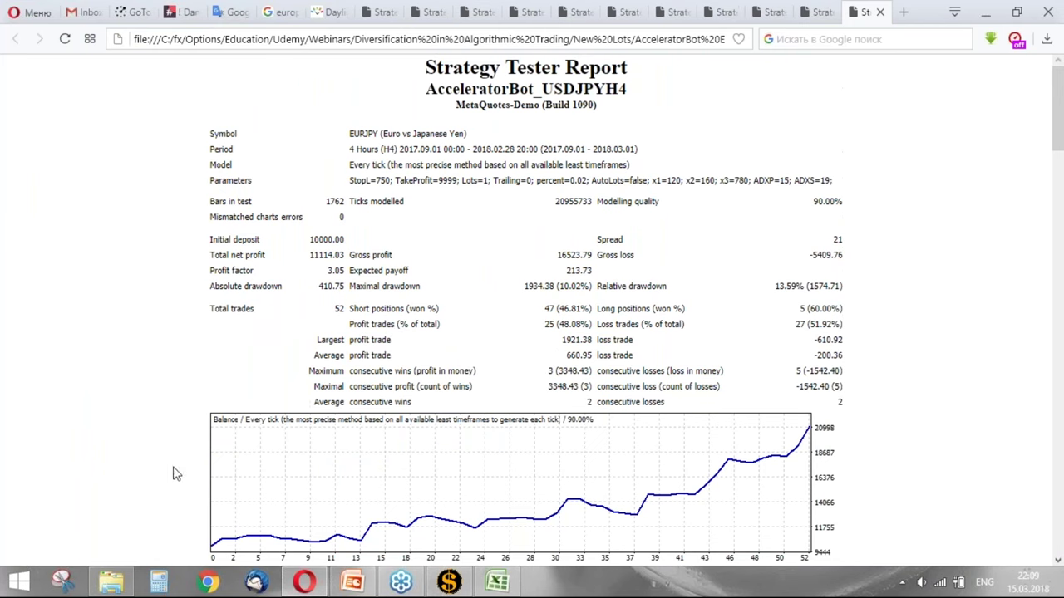
Step: Open the London Breakout EURUSD 0.2 Lot.htm report and examine its statistics, balance graph and the size of the first trade
click(116, 580)
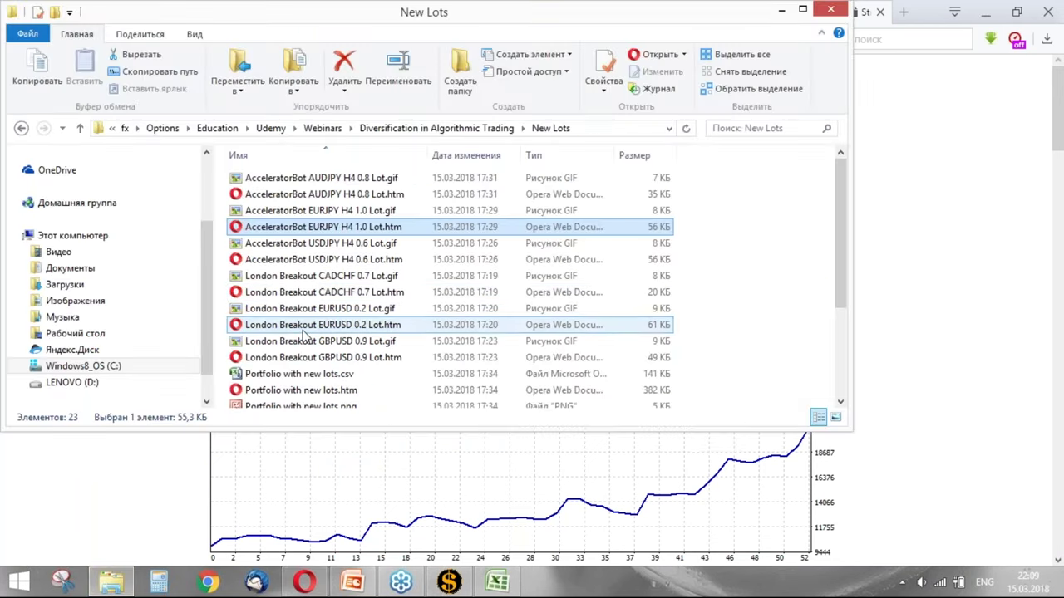
click(304, 329)
double_click(303, 329)
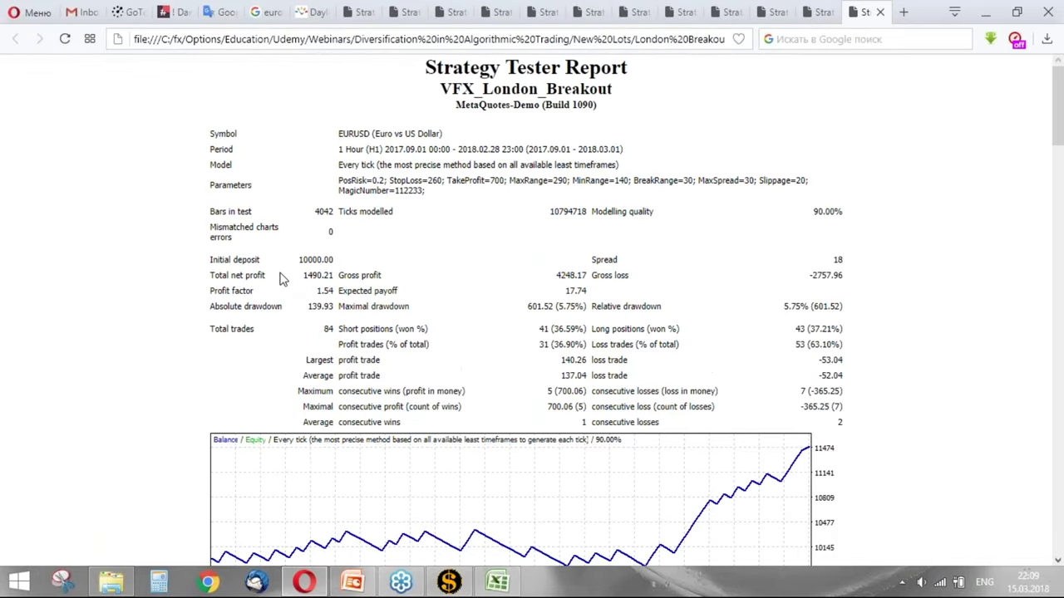
scroll(471, 364, down, 1)
scroll(451, 391, down, 1)
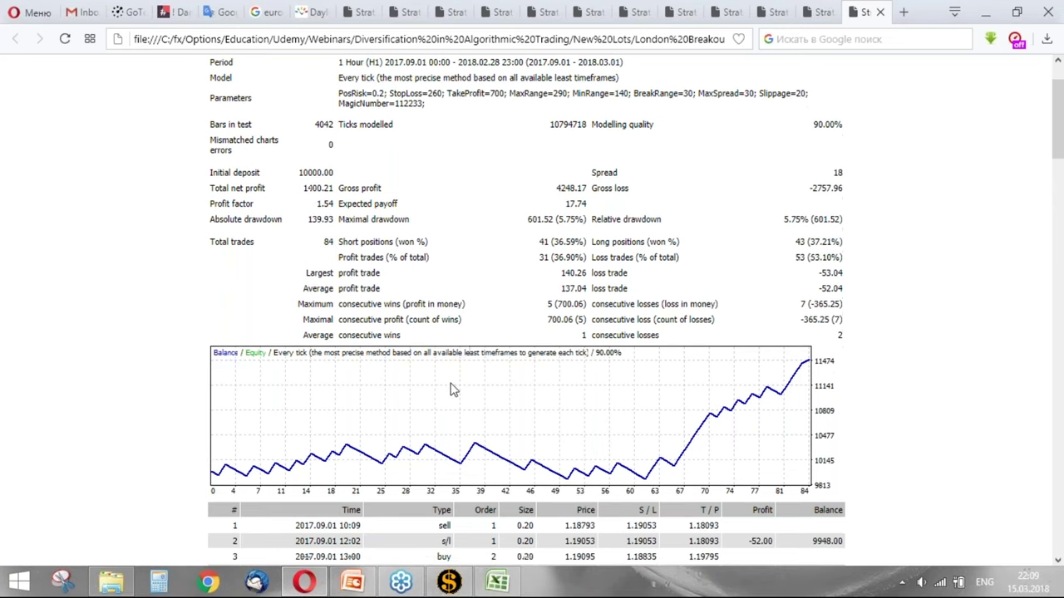
scroll(451, 391, down, 1)
mouse_move(516, 457)
mouse_down()
mouse_move(526, 472)
mouse_move(534, 458)
mouse_up()
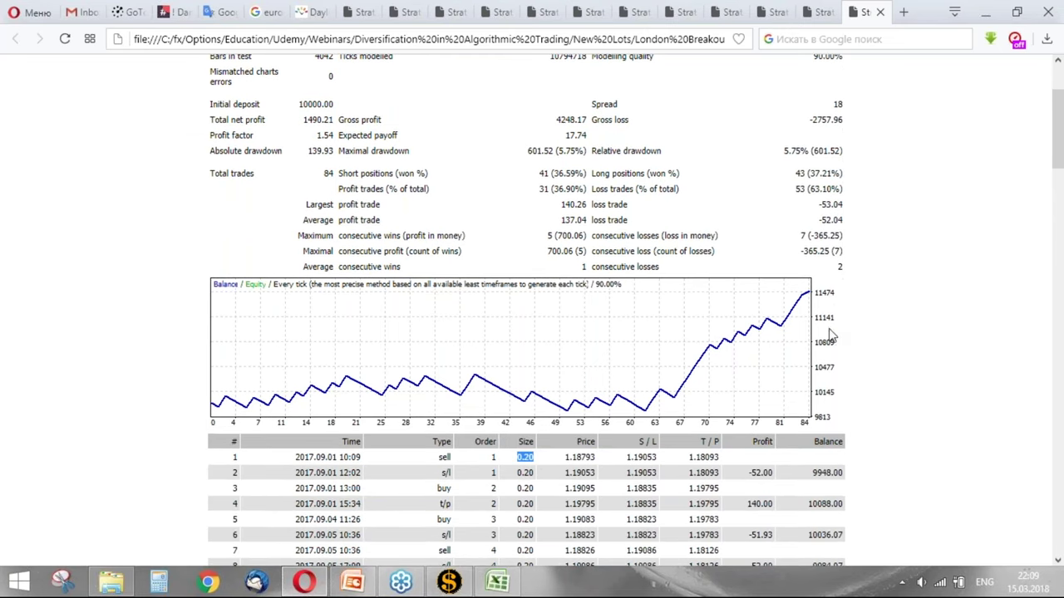
scroll(819, 328, up, 3)
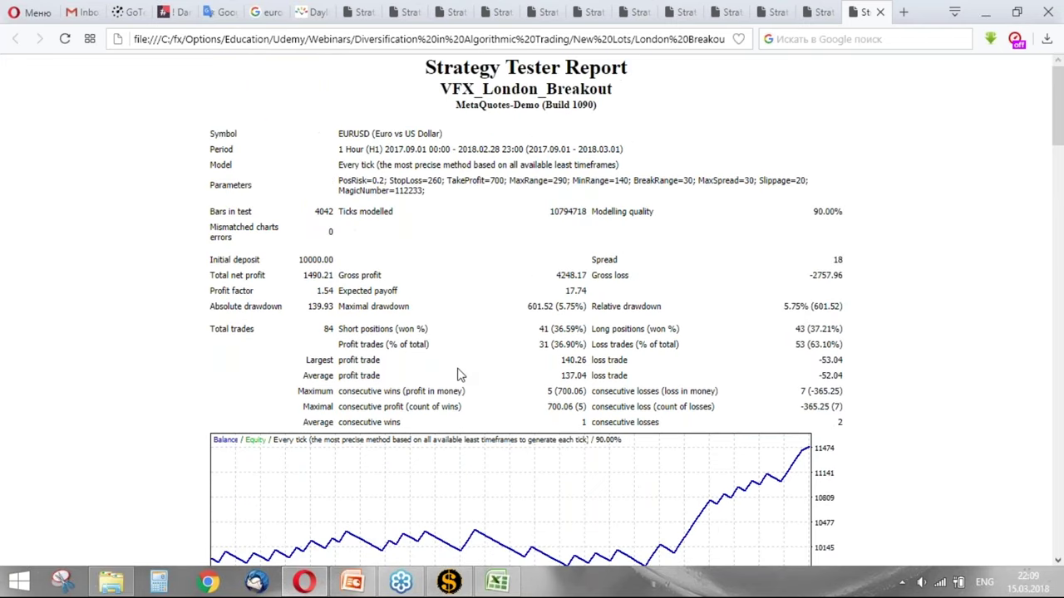
Step: Switch to the New Lots folder in File Explorer and look through the saved strategy and portfolio report files
click(111, 581)
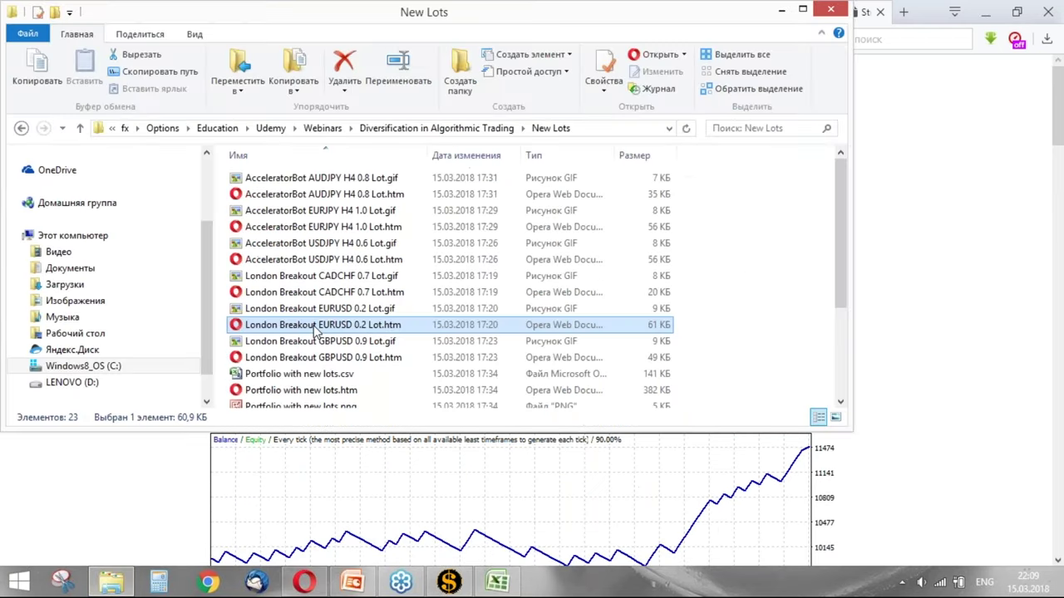
scroll(316, 332, down, 2)
scroll(309, 349, down, 1)
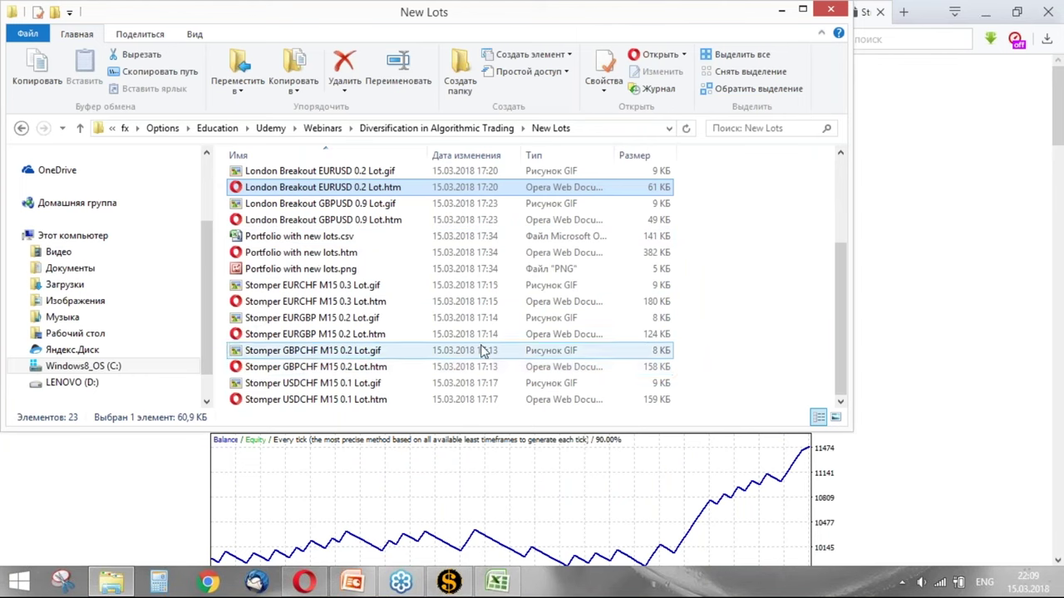
scroll(536, 382, up, 3)
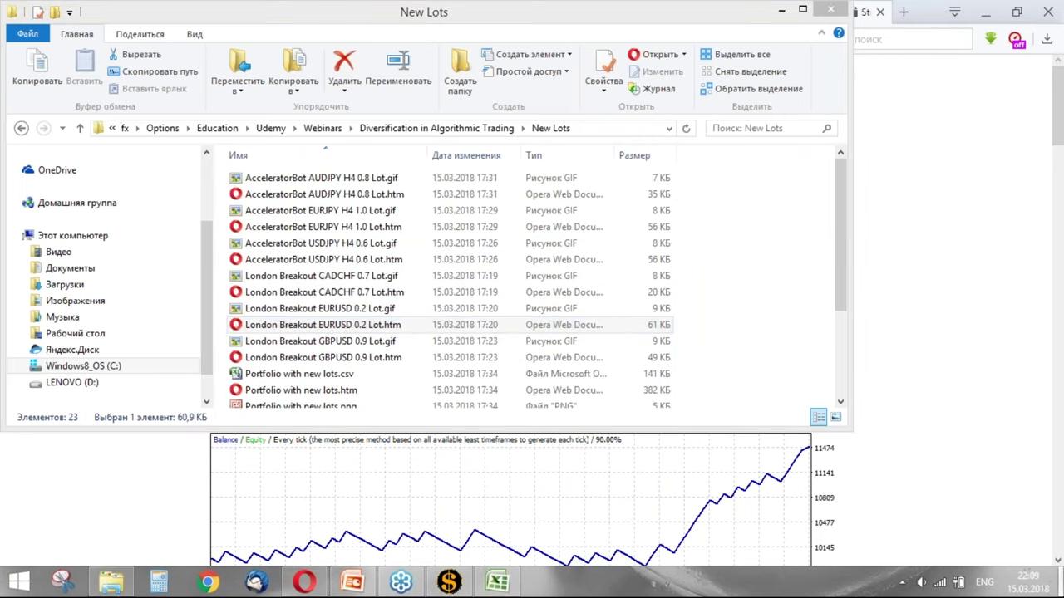
Step: Show the desktop and launch ReportManager with administrator rights
key(super+d)
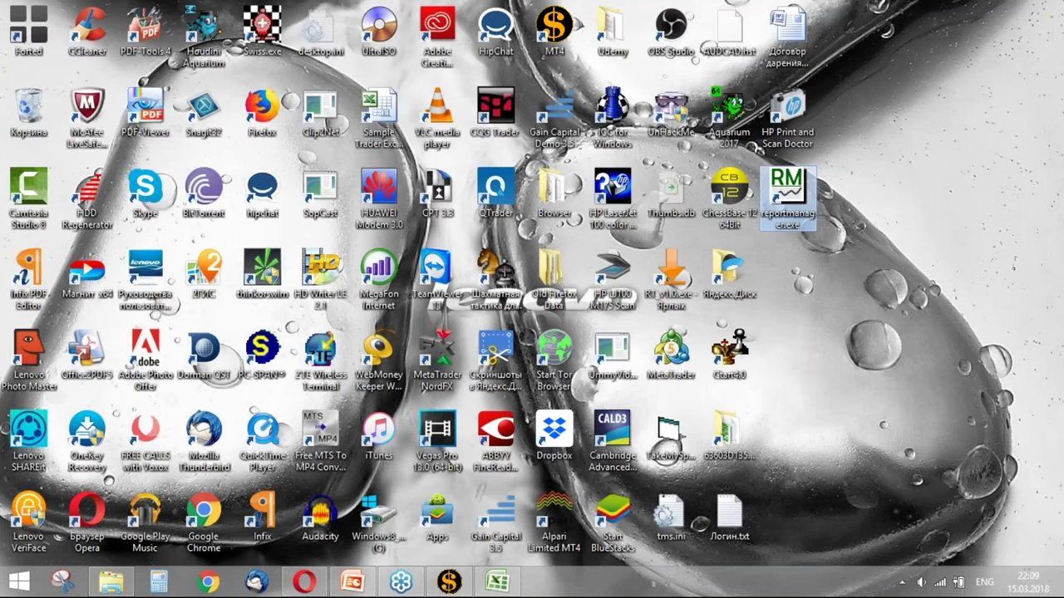
right_click(771, 196)
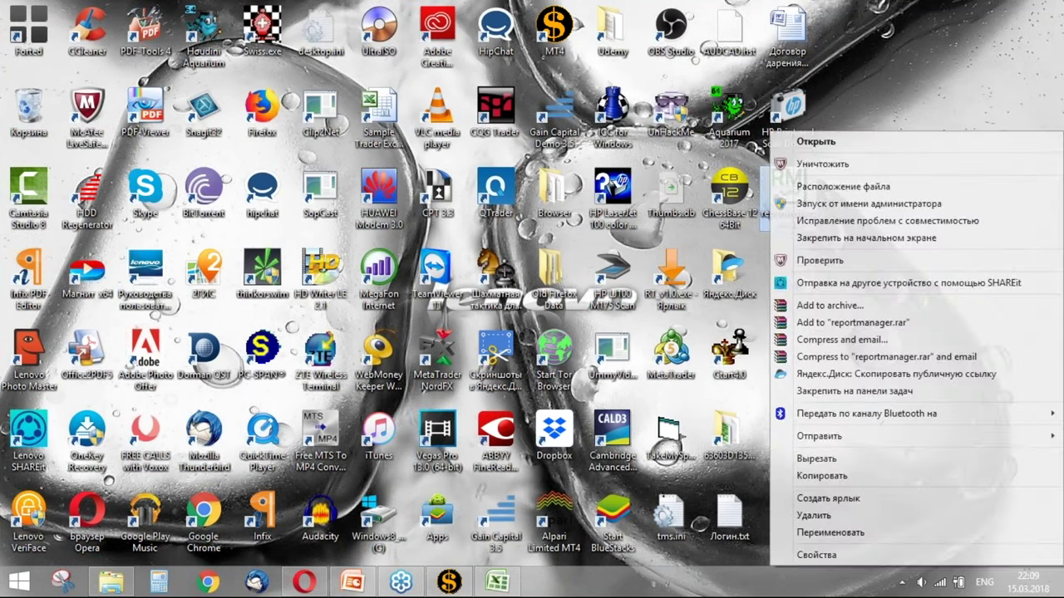
click(846, 206)
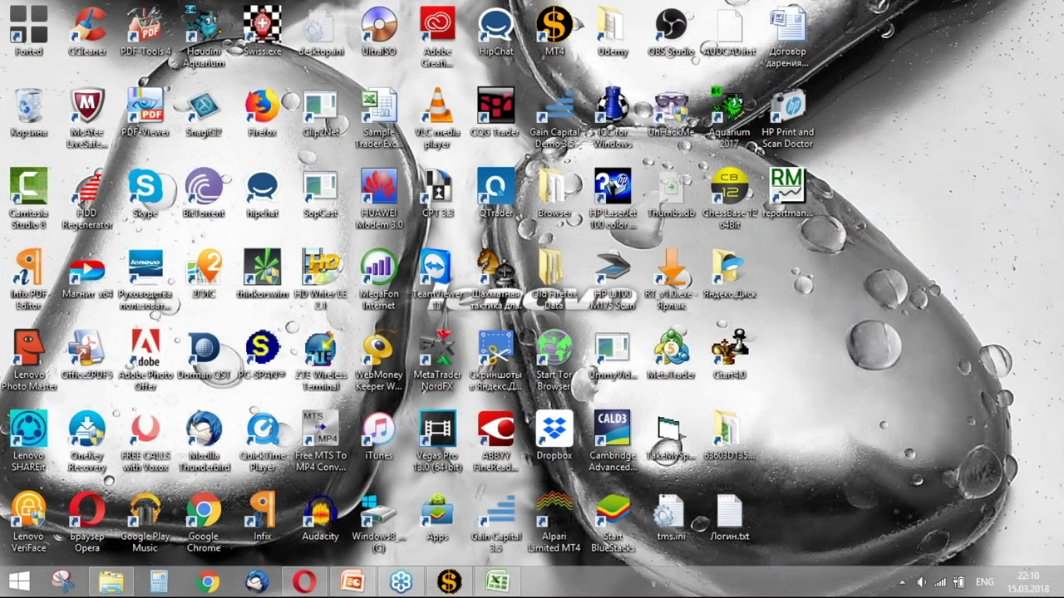
double_click(593, 333)
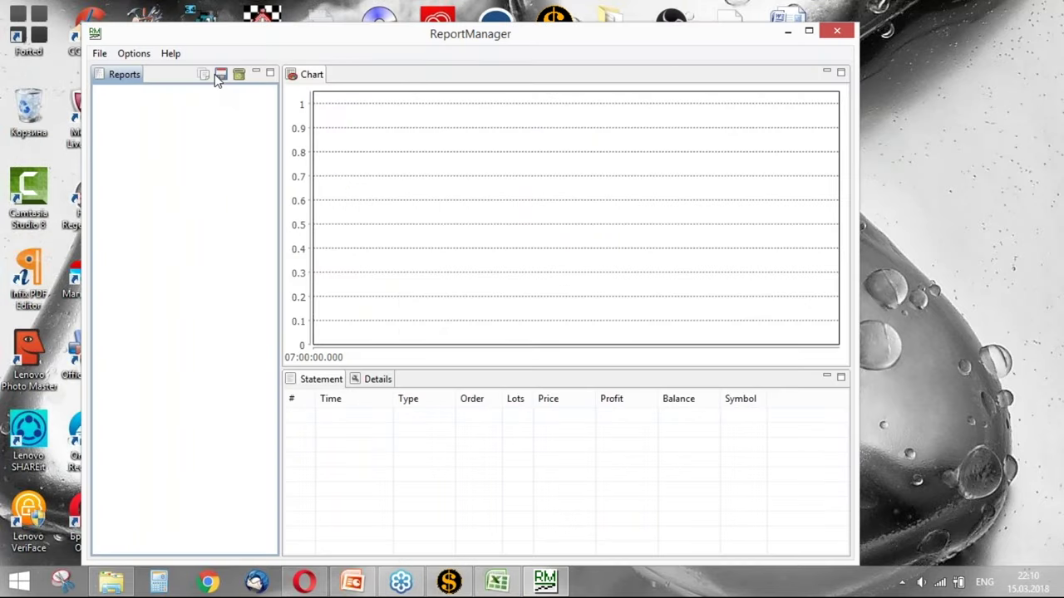
Step: Load the ten individual AcceleratorBot, London Breakout and Stomper reports from New Lots, leaving out Portfolio with new lots.htm
click(99, 53)
click(124, 72)
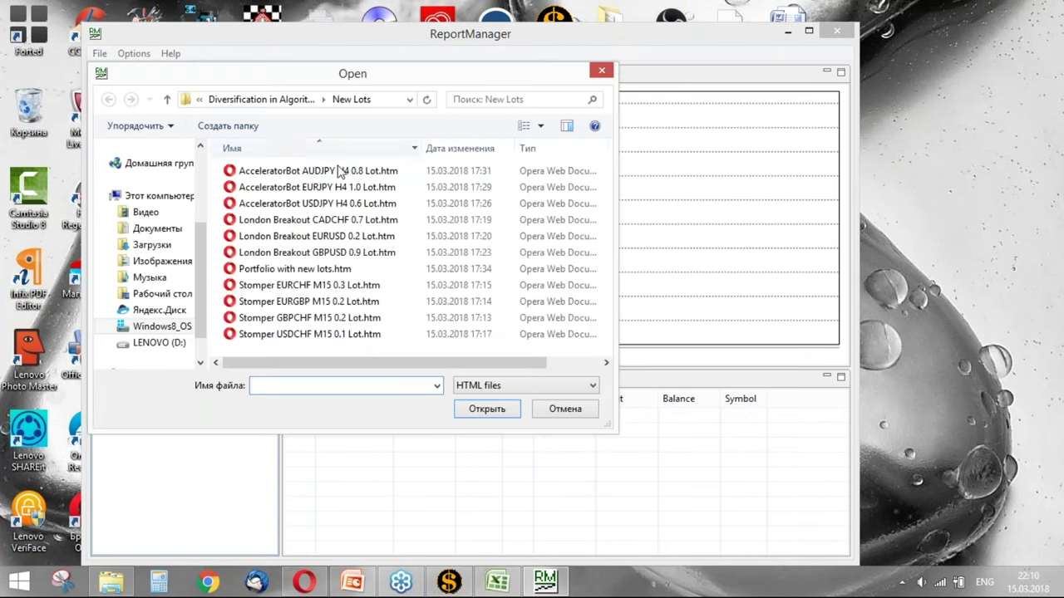
click(339, 172)
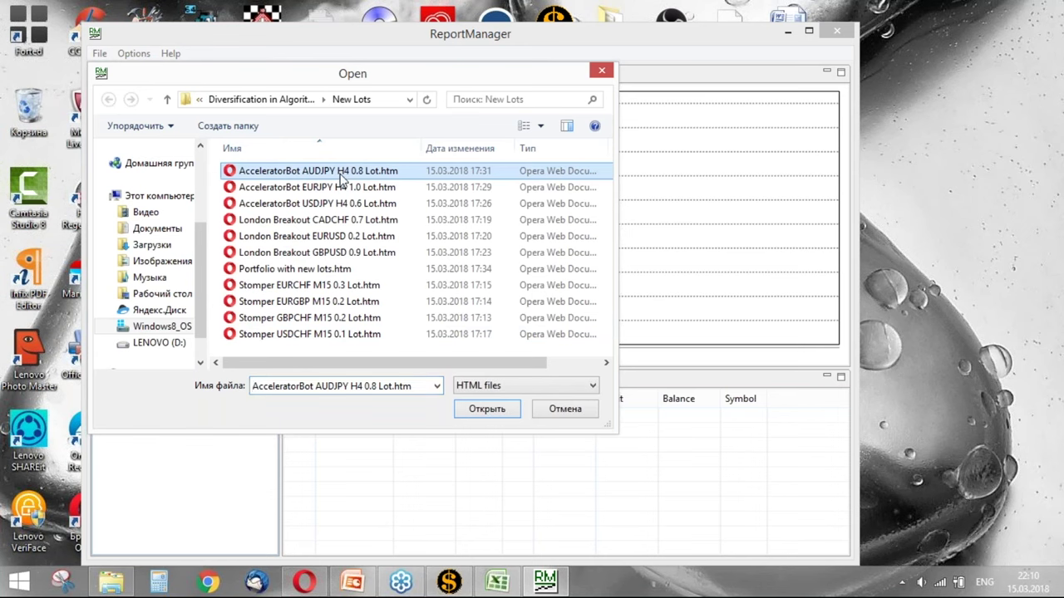
shift+click(333, 252)
ctrl+click(332, 285)
ctrl+click(334, 301)
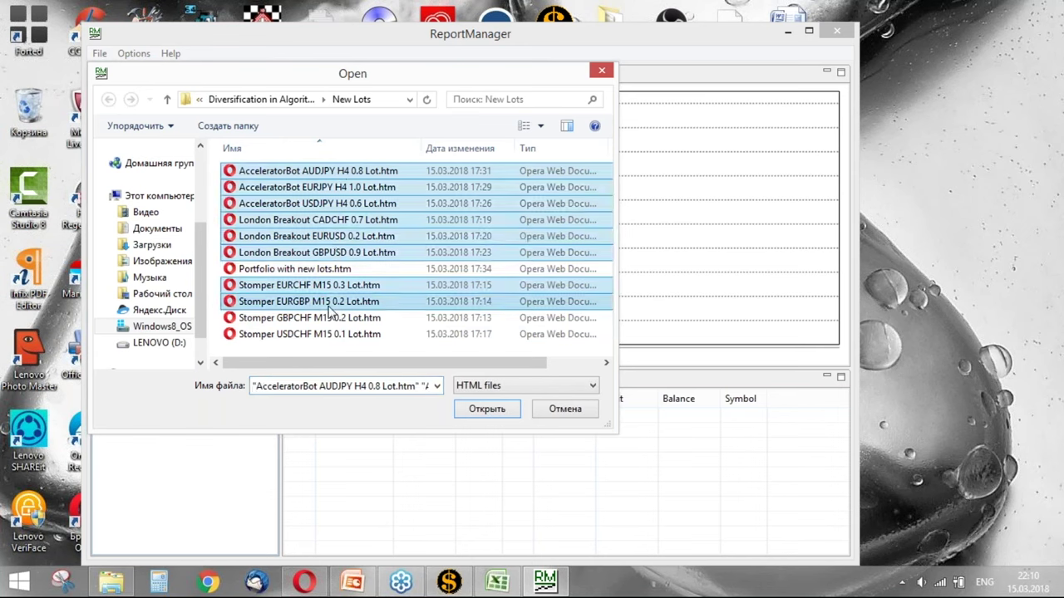
ctrl+click(333, 318)
ctrl+click(332, 334)
click(492, 413)
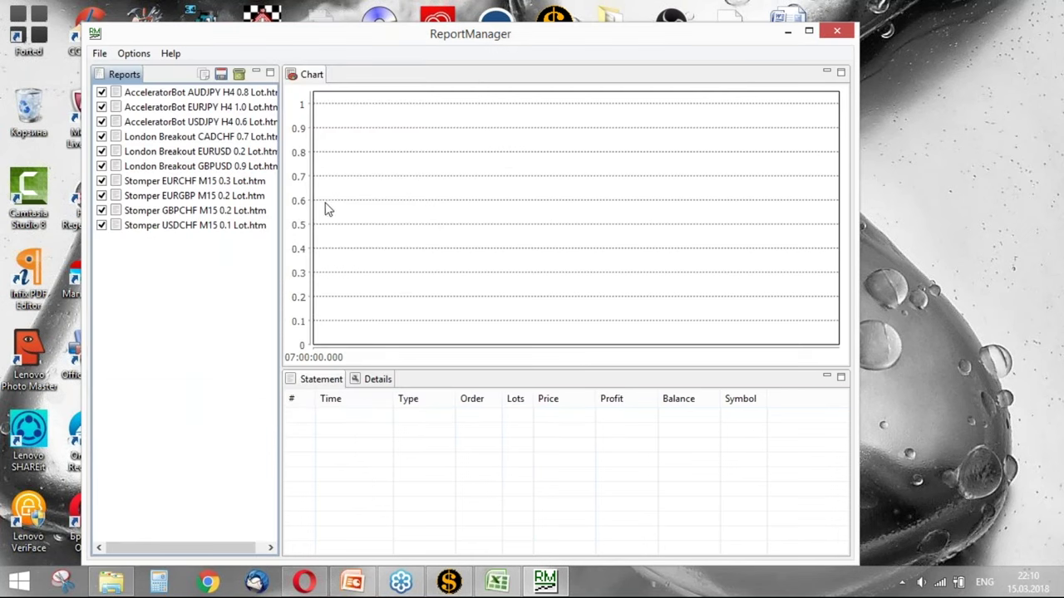
Step: View the charts and trade statements of the AcceleratorBot AUDJPY and EURJPY, London Breakout CADCHF and GBPUSD, and Stomper EURCHF reports
click(227, 96)
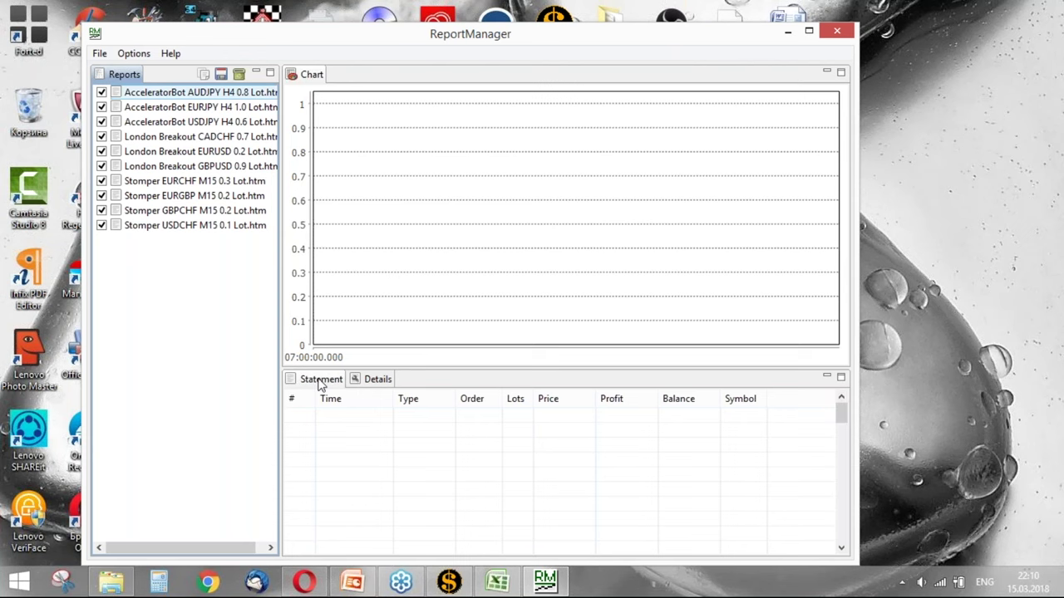
click(252, 107)
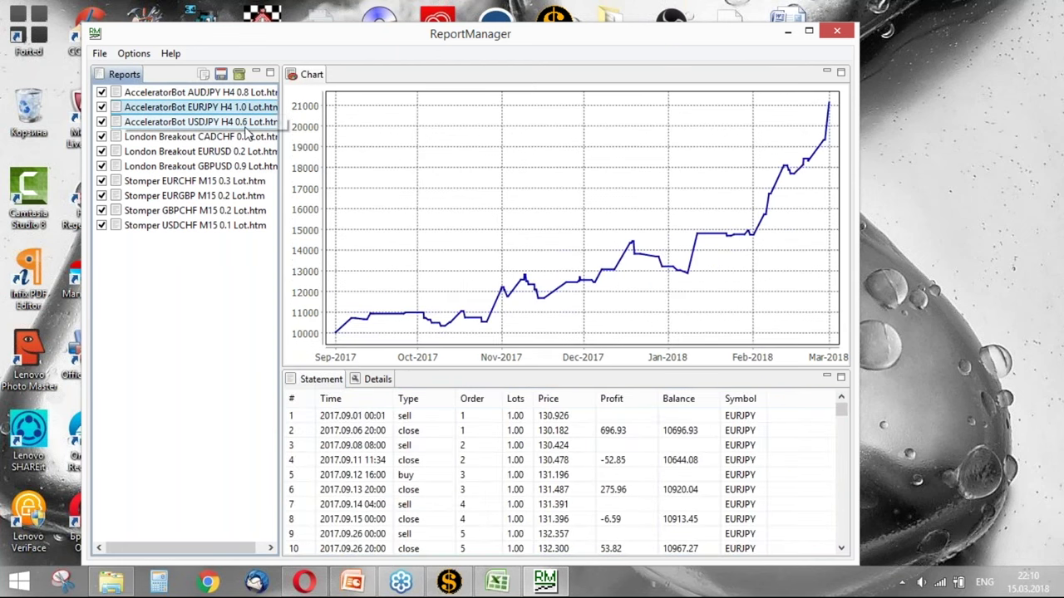
click(247, 137)
click(239, 166)
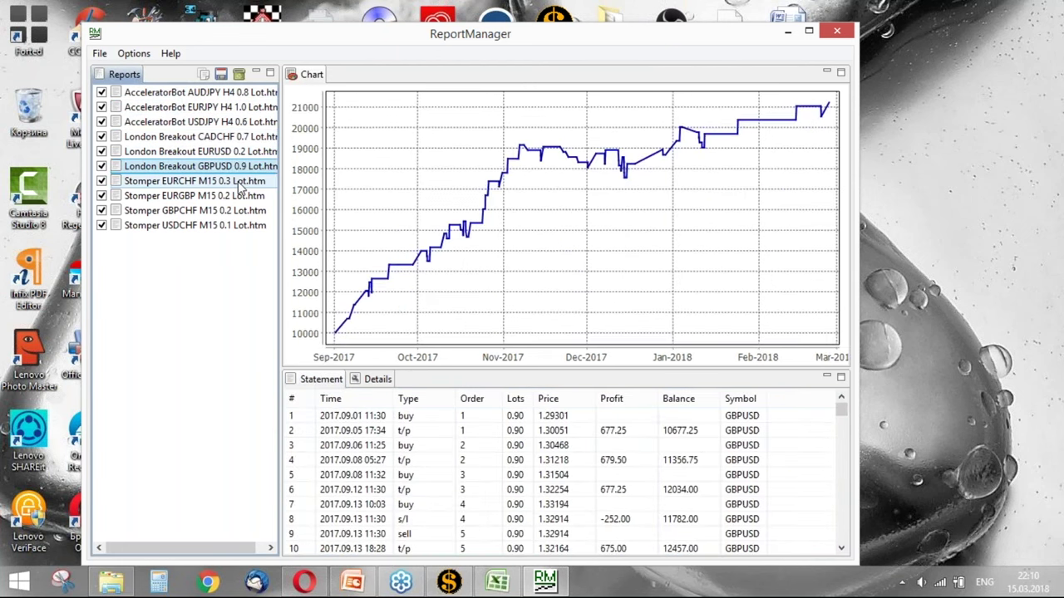
click(243, 181)
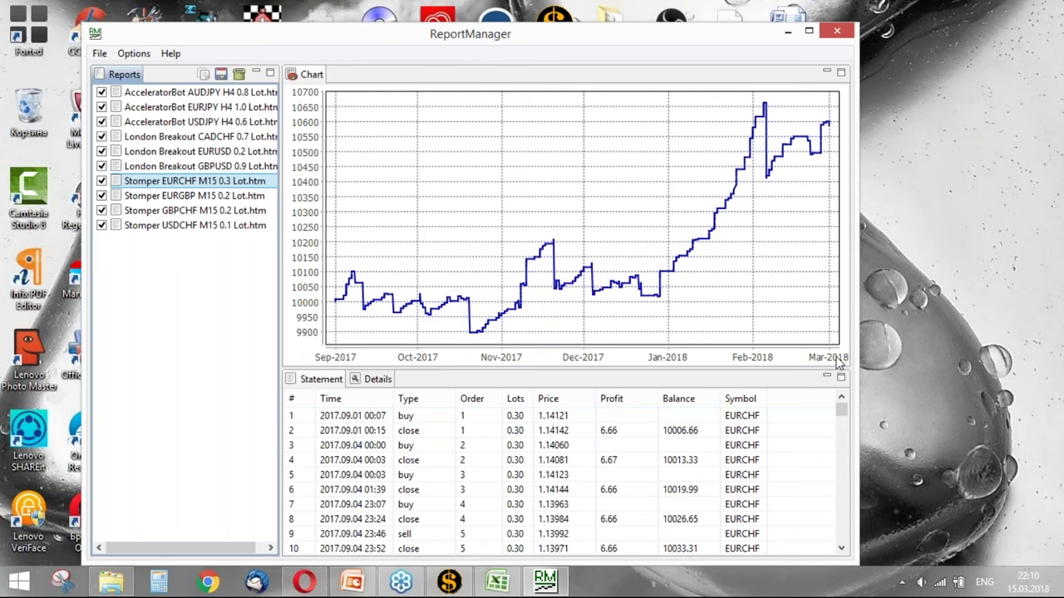
Step: Set the report chart type to By trades in the preferences
click(133, 55)
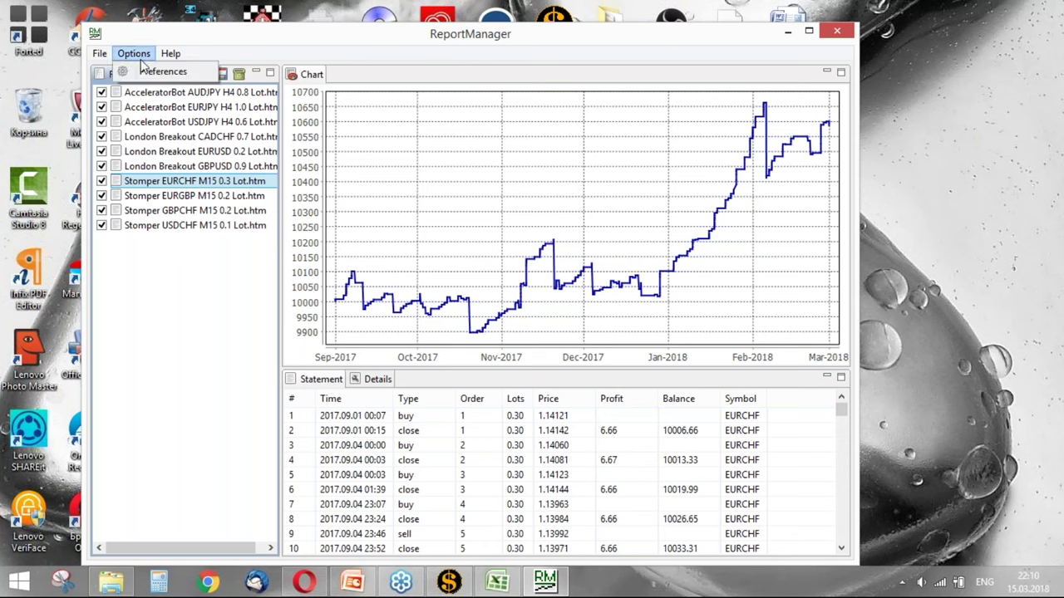
click(146, 71)
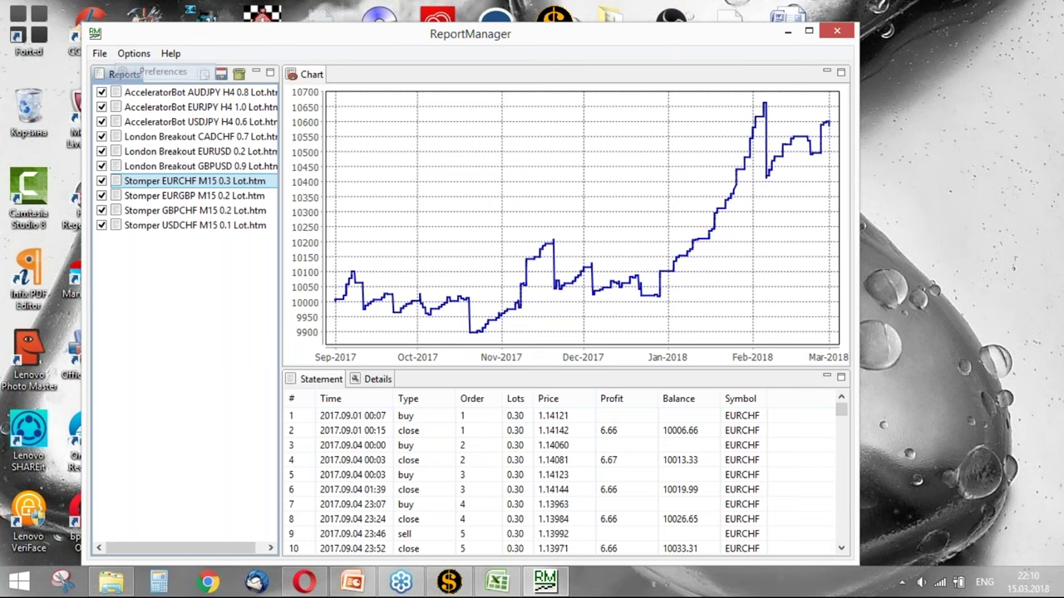
click(267, 76)
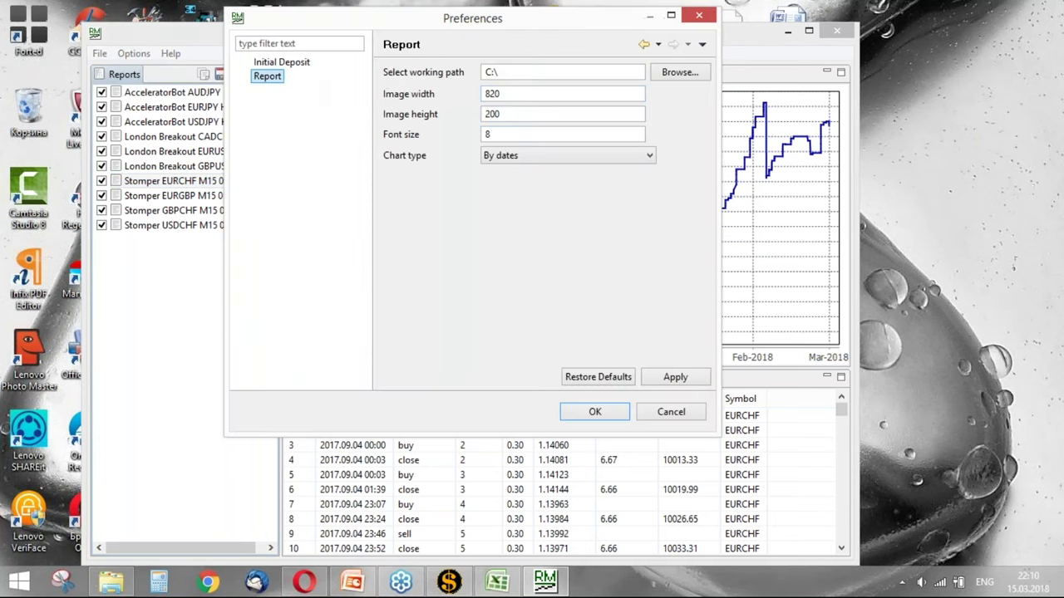
click(568, 156)
click(507, 169)
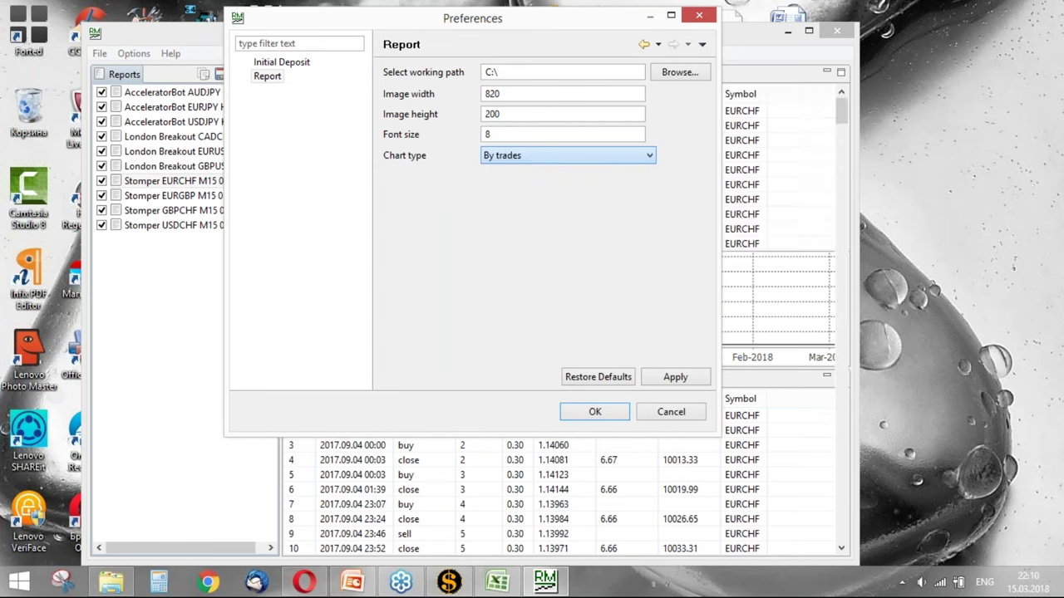
click(592, 413)
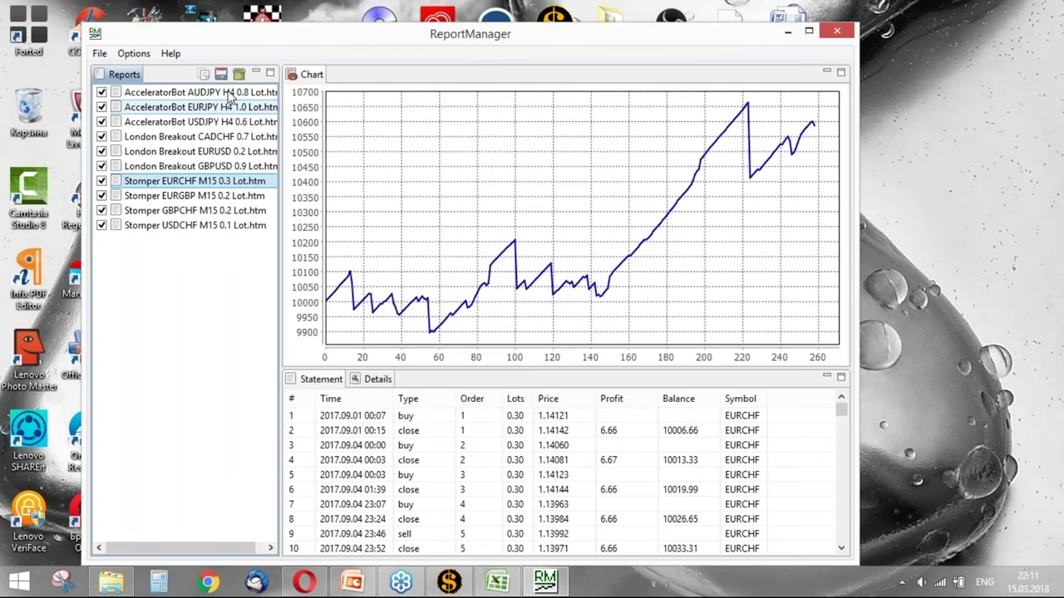
Step: Set the report chart type back to By dates in the preferences
click(133, 53)
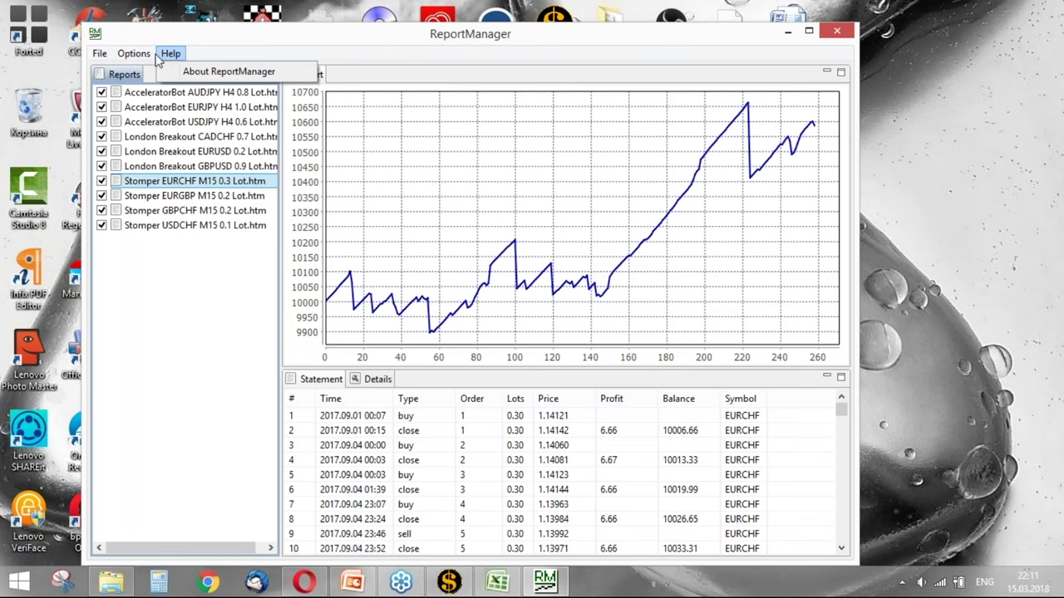
mouse_move(151, 55)
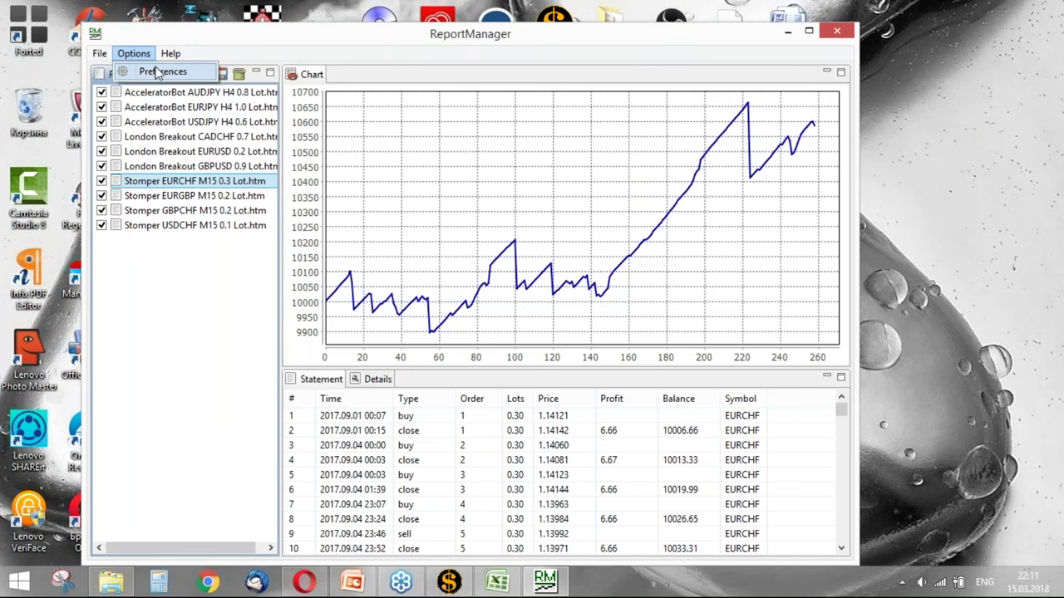
click(158, 72)
click(568, 155)
click(499, 182)
click(595, 414)
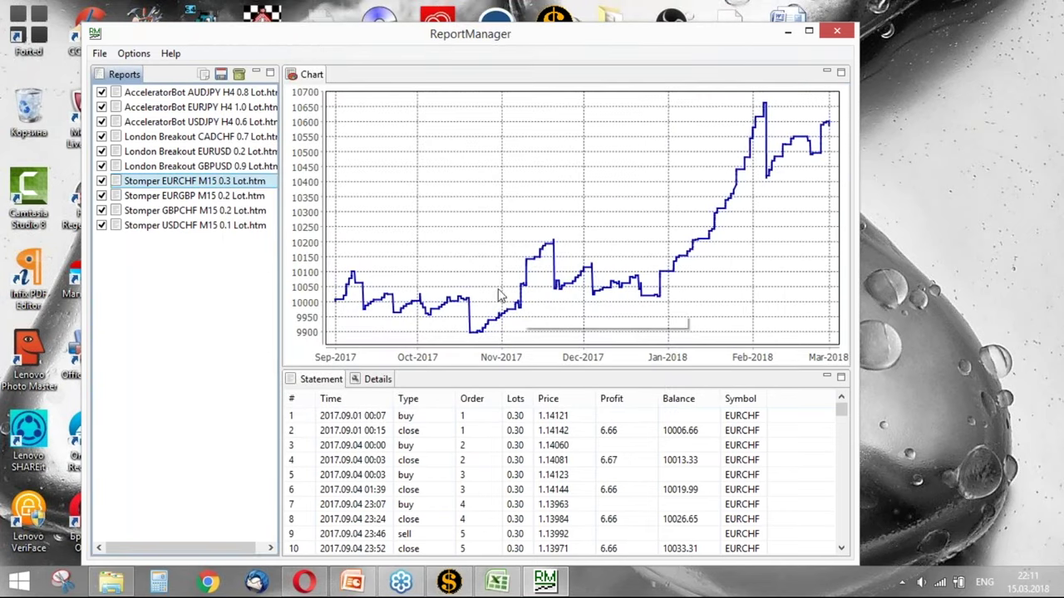
Step: View the charts and statements of the Stomper EURGBP, GBPCHF and USDCHF reports
click(247, 197)
click(247, 211)
click(239, 226)
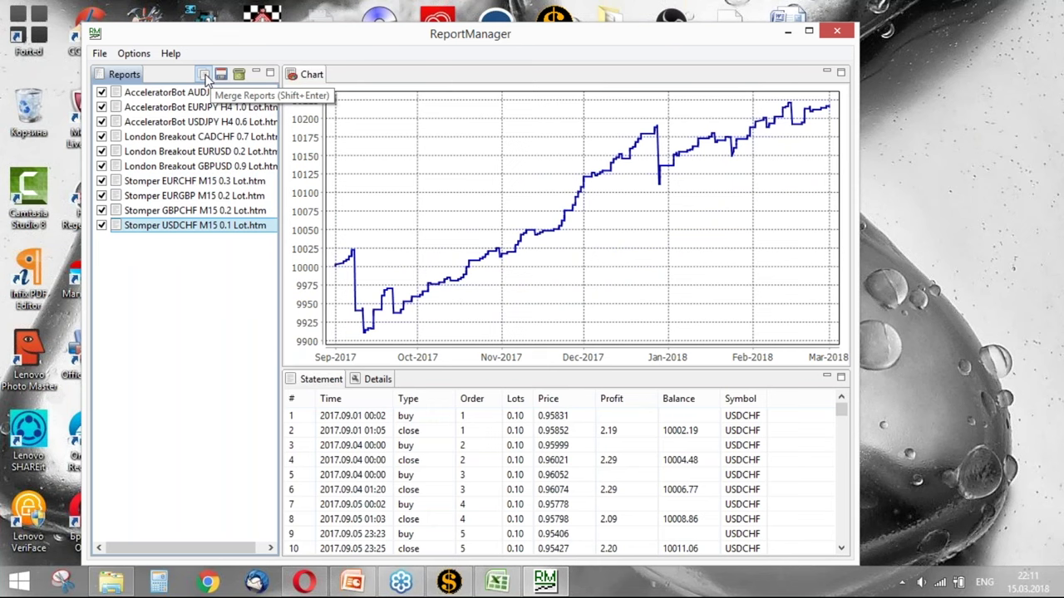
Step: Merge all ten checked reports into one portfolio report and display its combined chart and statement
click(206, 77)
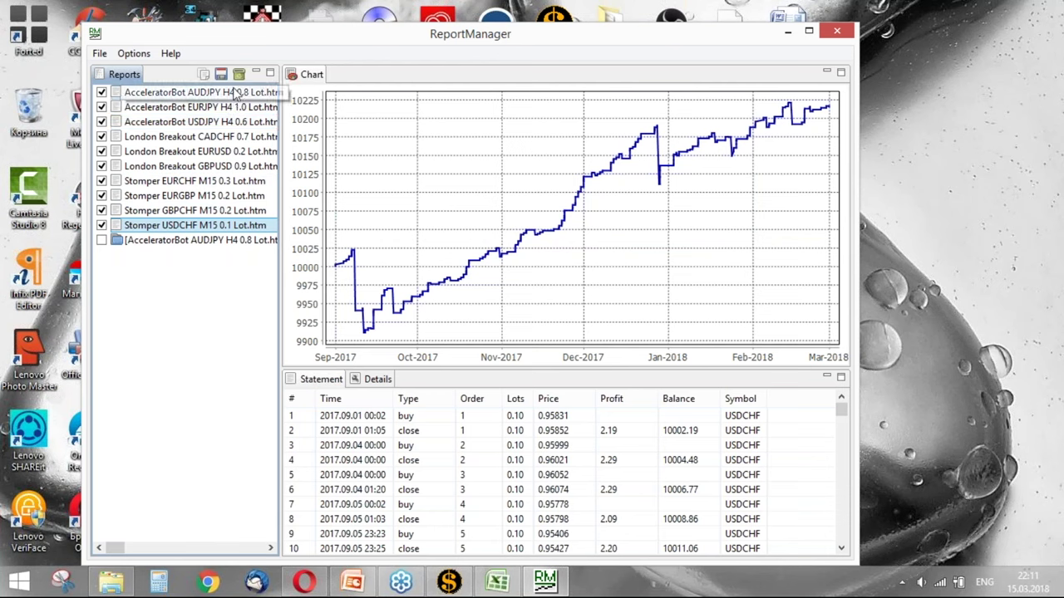
click(149, 240)
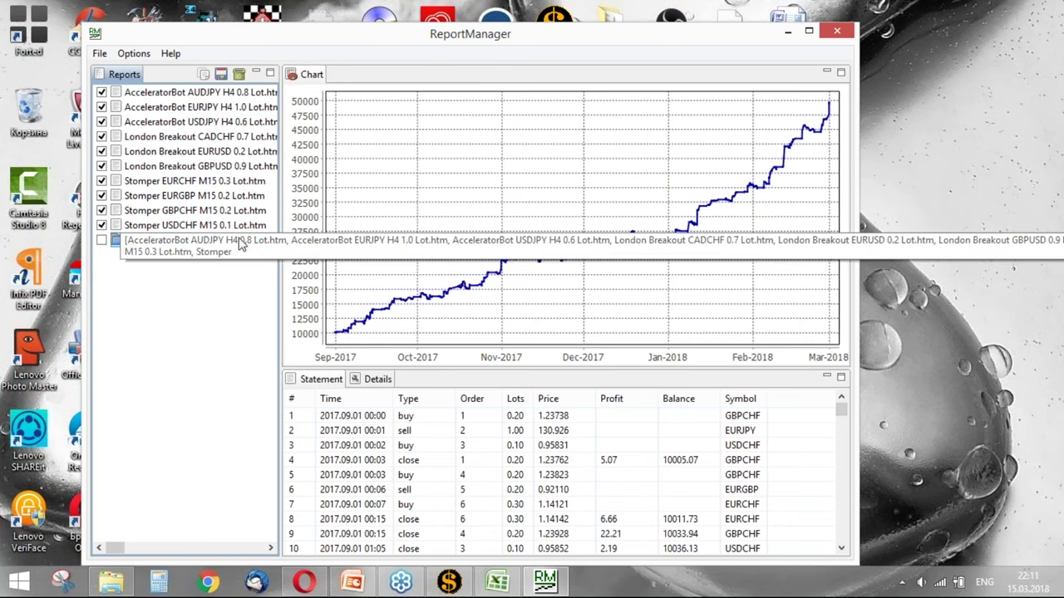
Step: Open the Portfolio with new lots.htm report from the New Lots folder and highlight its total net profit and maximal drawdown
mouse_move(112, 586)
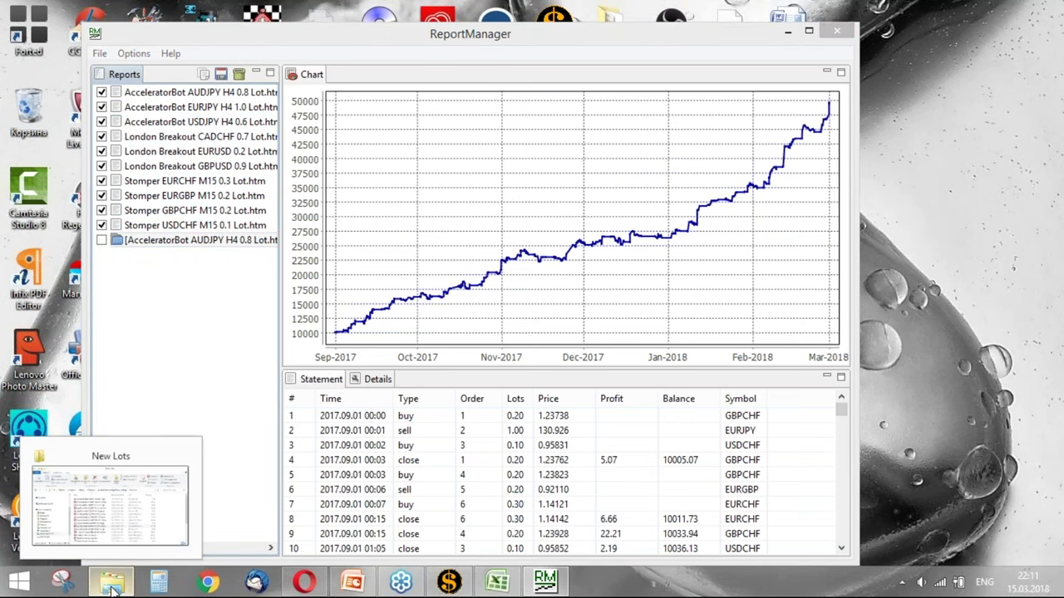
click(112, 586)
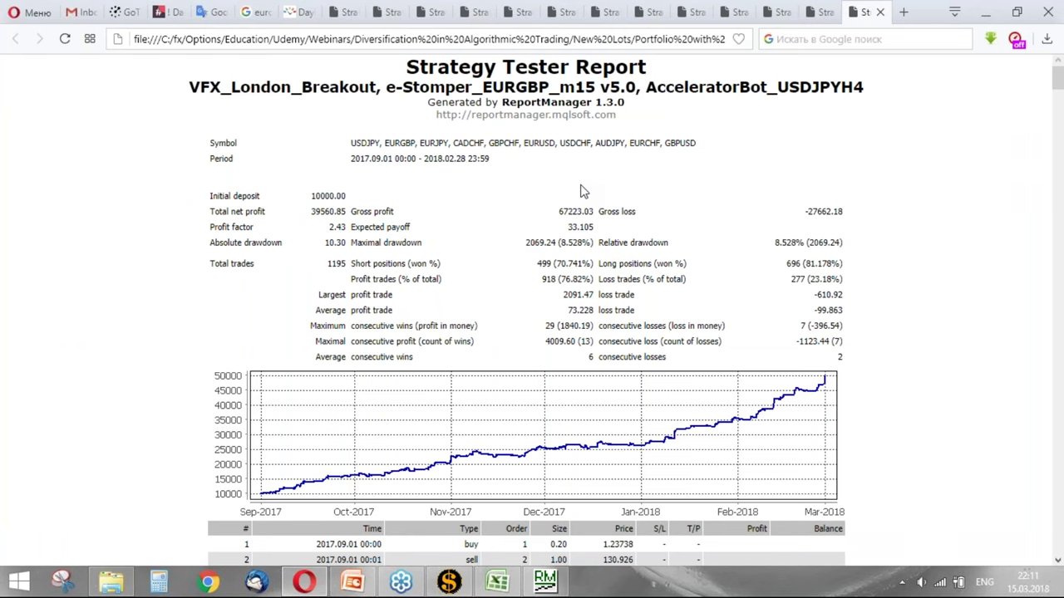
scroll(582, 191, down, 1)
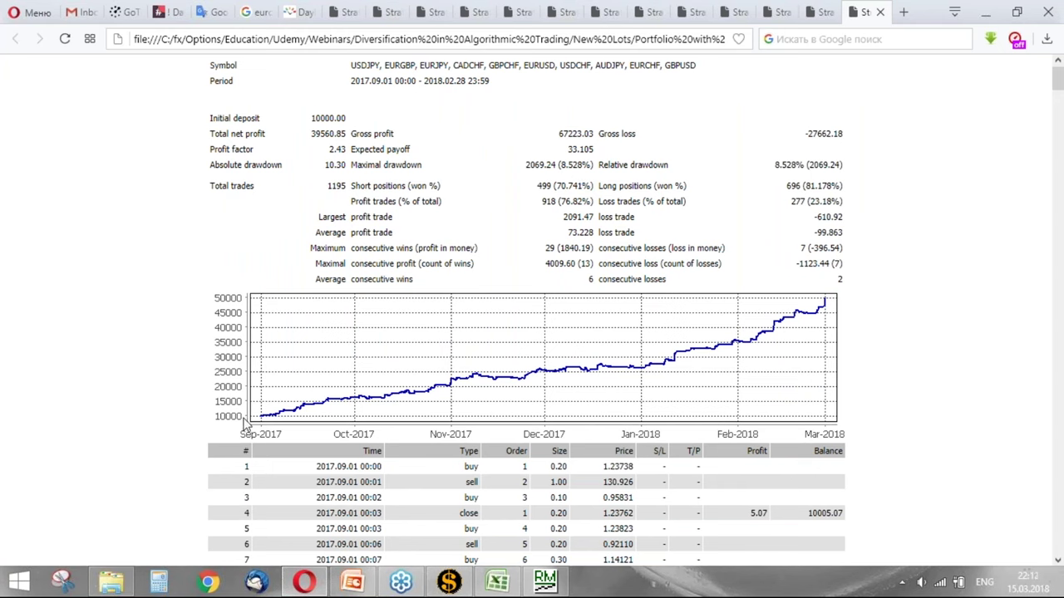
double_click(332, 135)
key(ctrl+c)
click(528, 166)
drag(528, 166, 555, 166)
Step: Check the strategies' Max Drawdown values in Q2:Q11 of Strategies.xlsx against the portfolio drawdown, and return to the portfolio report in Opera
click(490, 589)
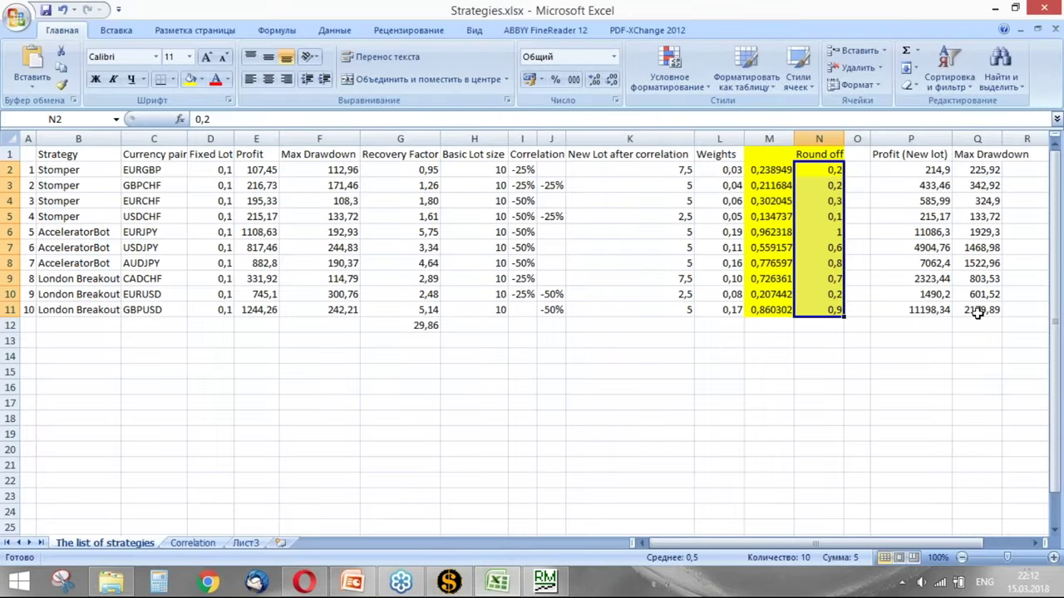
drag(978, 311, 978, 171)
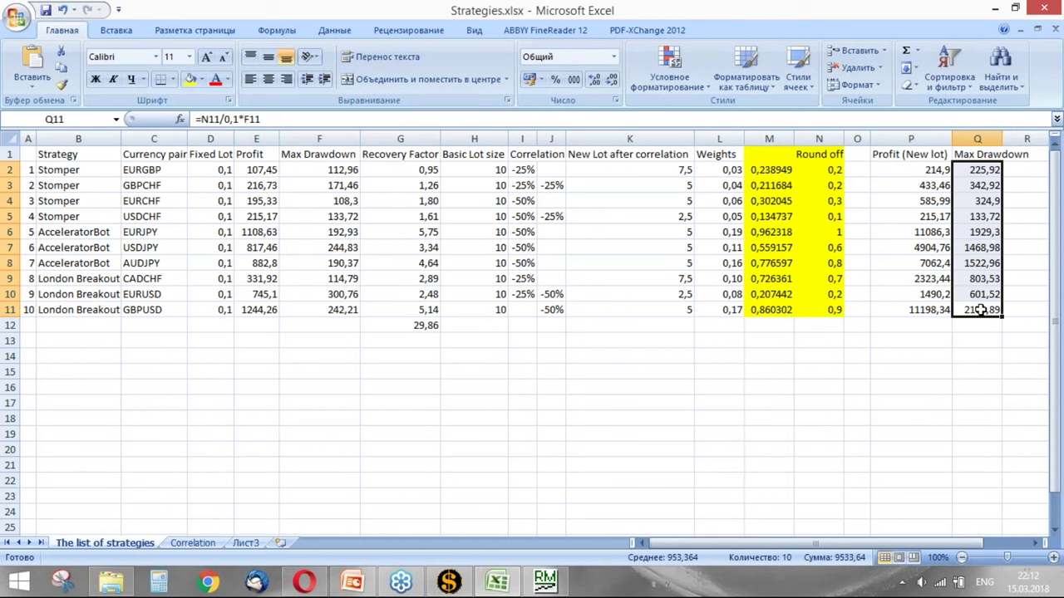
click(309, 583)
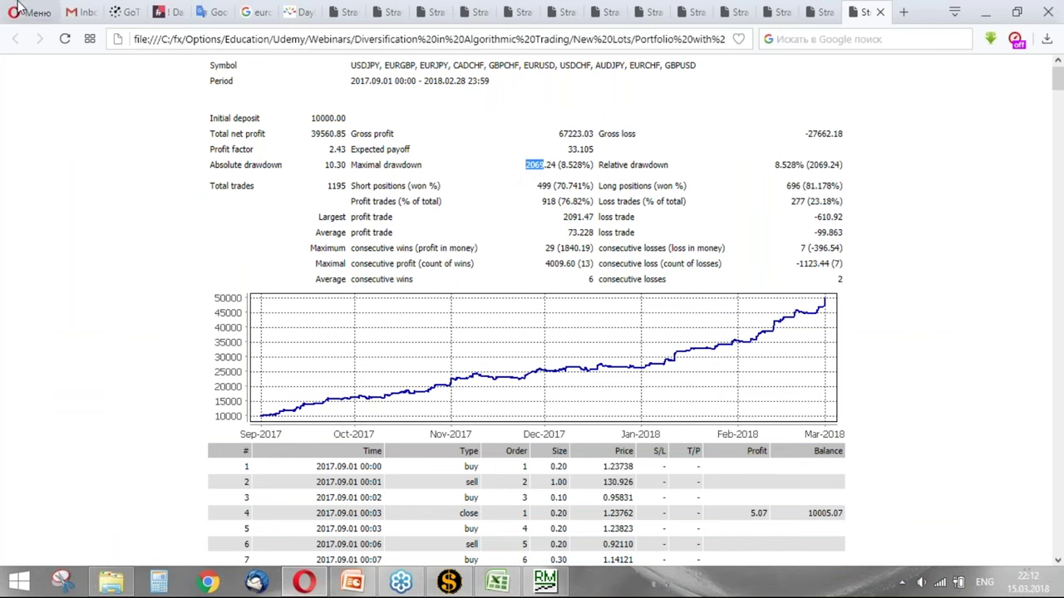
Step: Bring up the calculator beside the portfolio report and enter the total net profit, 39560,85, as the dividend
click(327, 129)
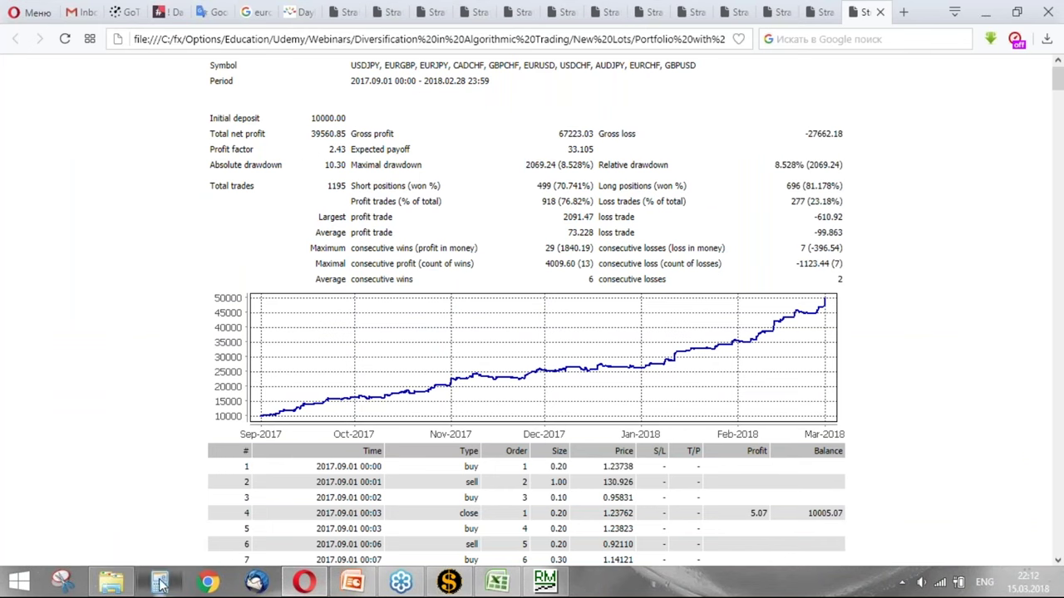
drag(736, 207, 63, 207)
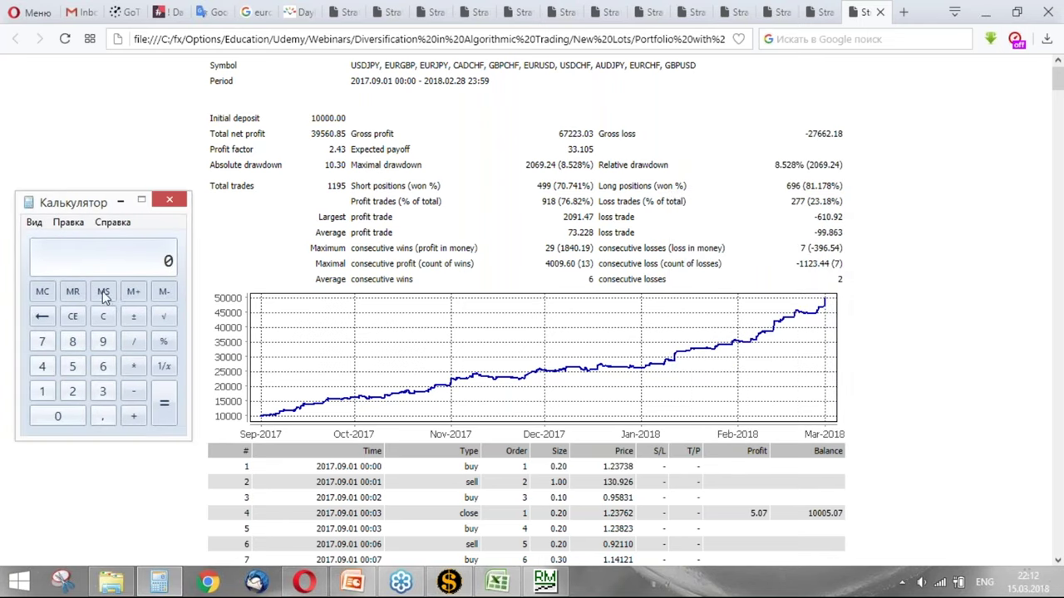
click(104, 394)
click(103, 341)
click(74, 367)
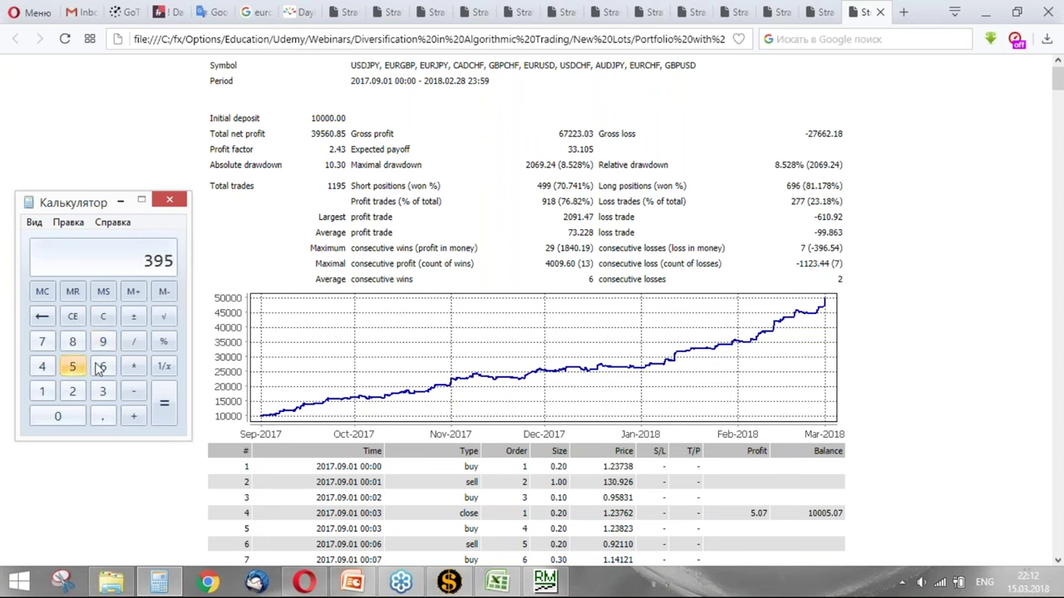
click(102, 366)
click(60, 417)
click(102, 418)
click(72, 341)
click(72, 367)
click(133, 341)
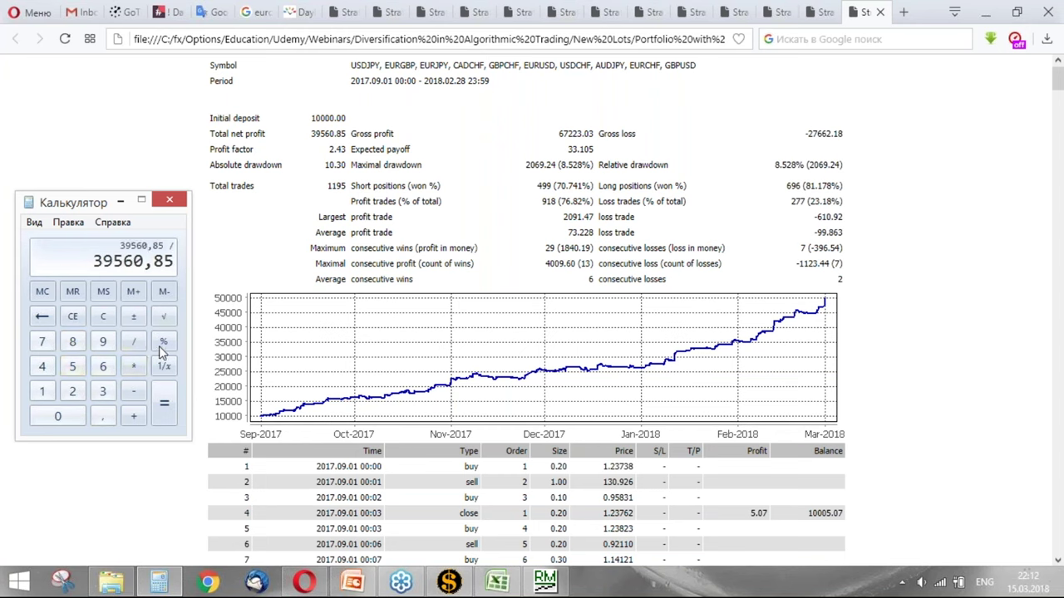
Step: Divide the entered net profit by the maximal drawdown, 2069,24, to calculate the portfolio's recovery factor
click(72, 392)
click(68, 417)
click(102, 367)
click(103, 341)
click(103, 416)
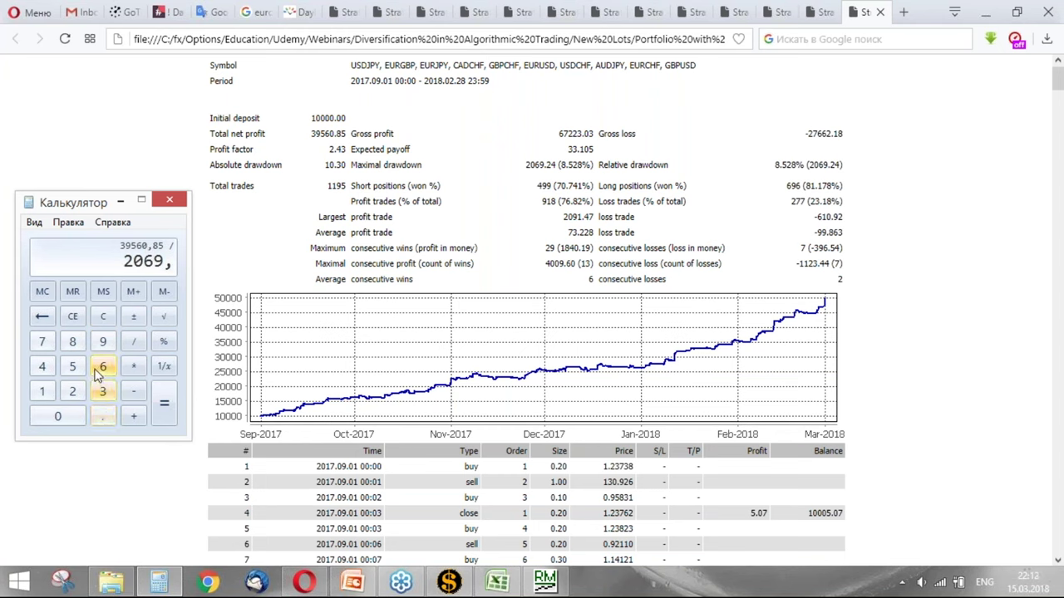
click(73, 393)
click(41, 366)
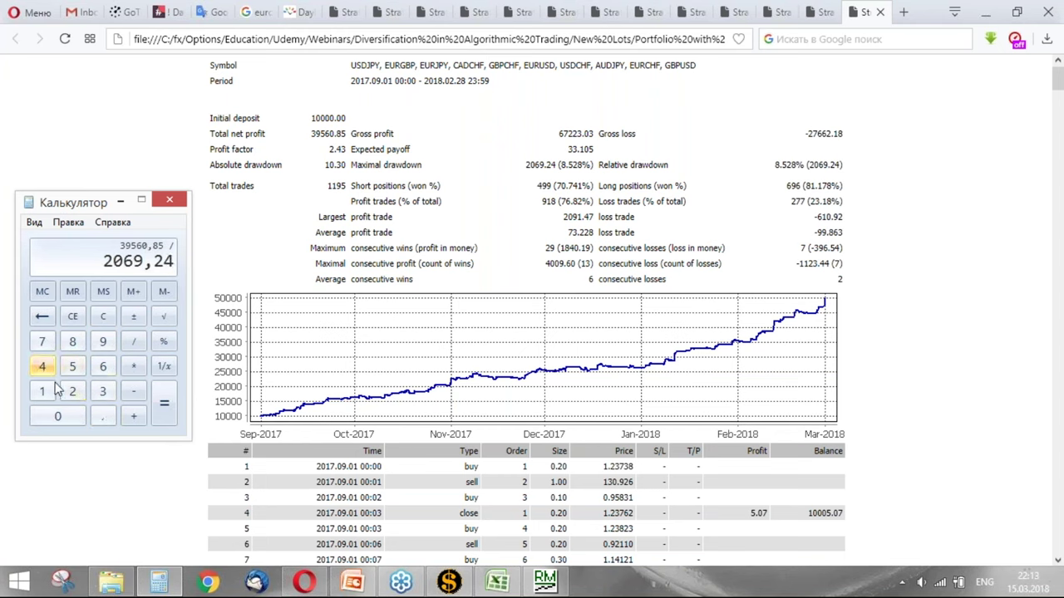
click(164, 405)
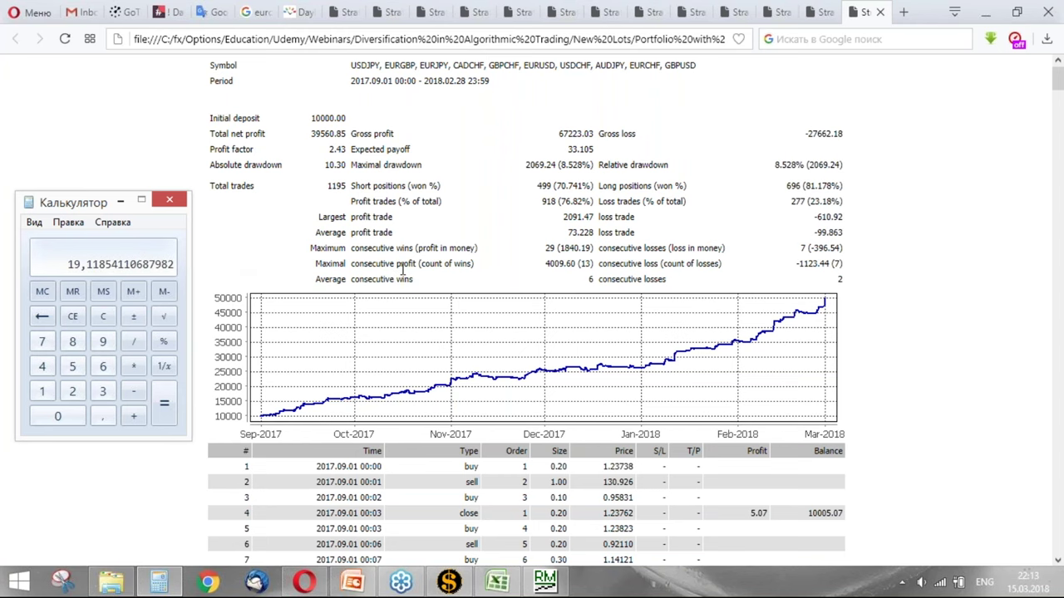
Step: Select the strategies' Recovery Factor values in G2:G11 of Strategies.xlsx, and glance at ReportManager's combined portfolio chart before returning to the workbook
mouse_move(507, 584)
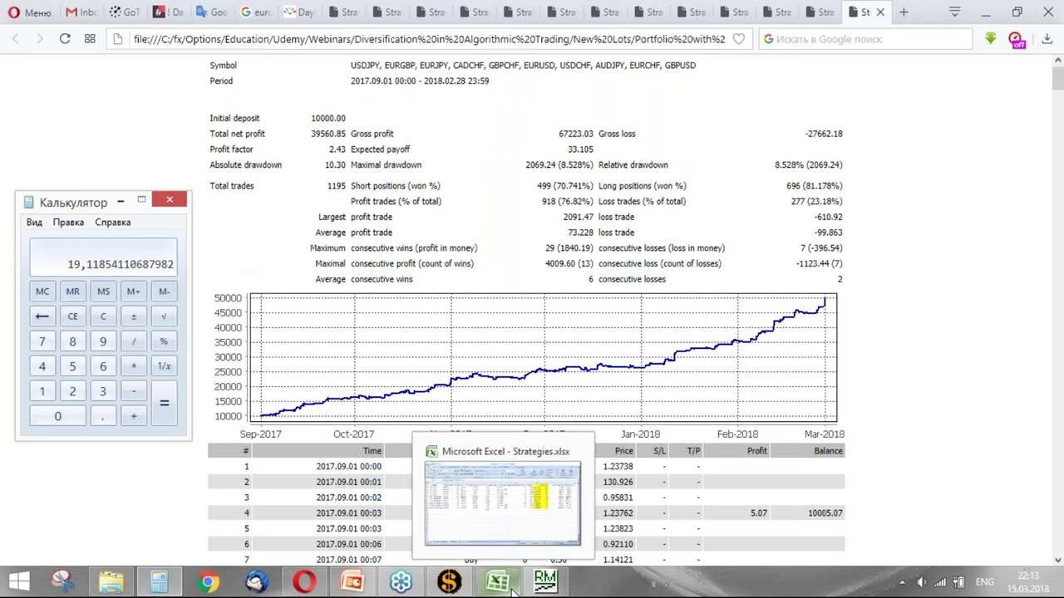
click(512, 587)
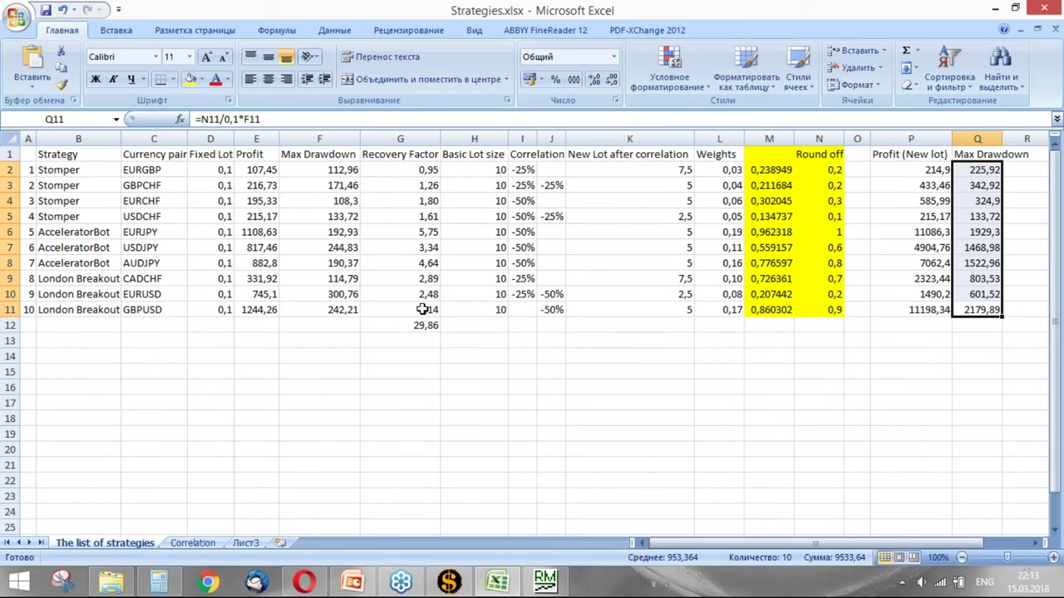
drag(423, 309, 420, 172)
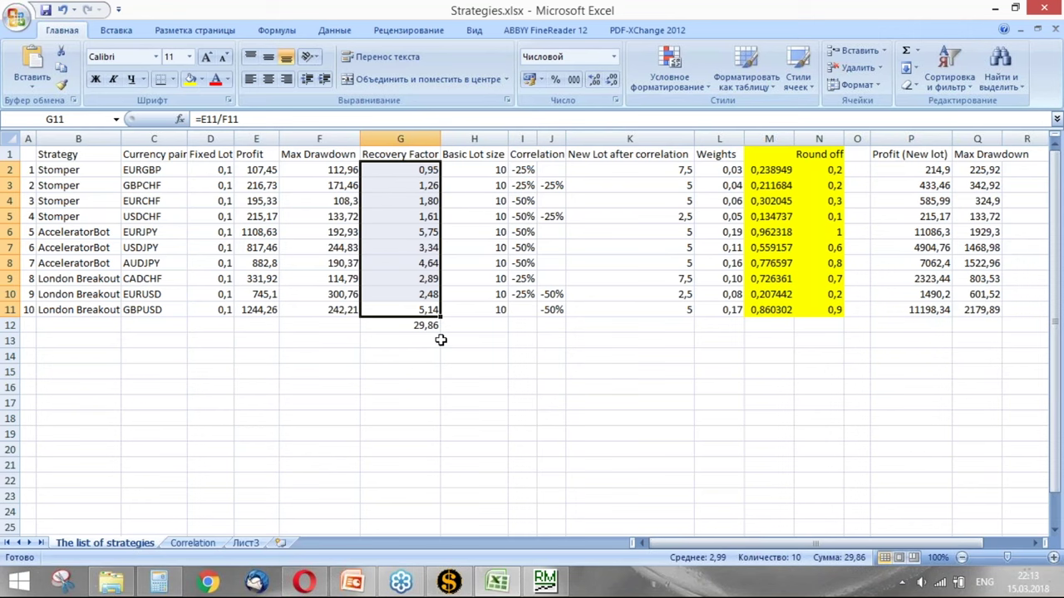
click(548, 584)
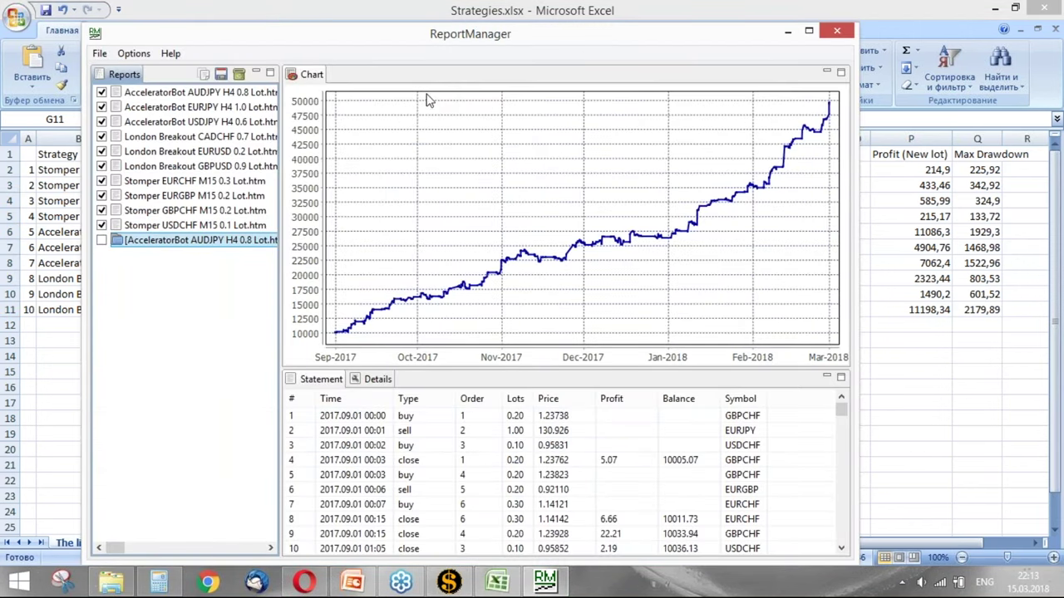
click(906, 307)
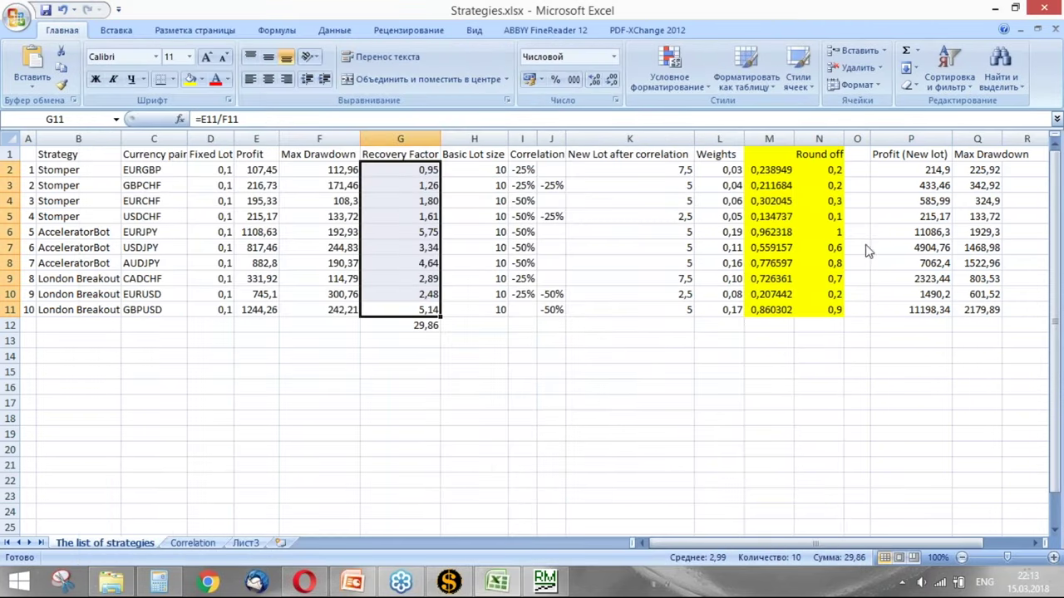